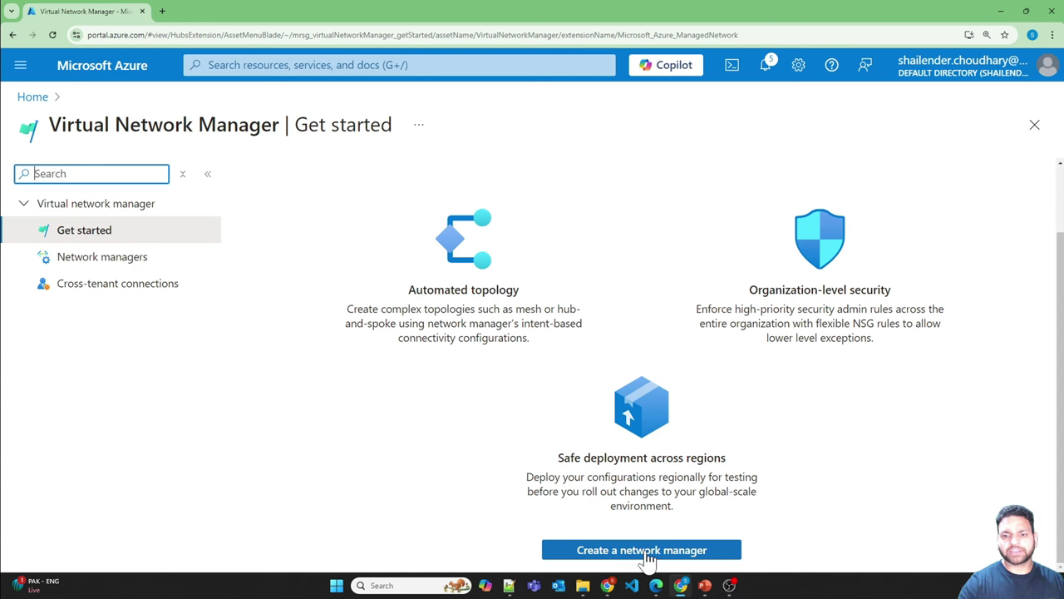
Step: Open the IP address pools of network manager Vnetmanager01 and start creating a new pool
{"action": "left_click", "coordinate": [108, 259]}
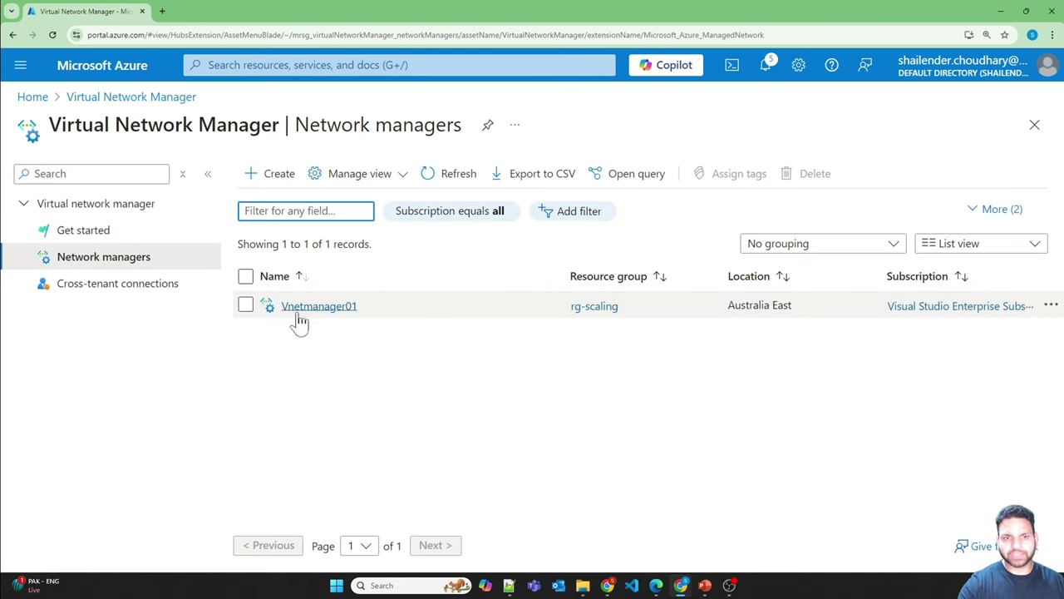
{"action": "left_click", "coordinate": [341, 308]}
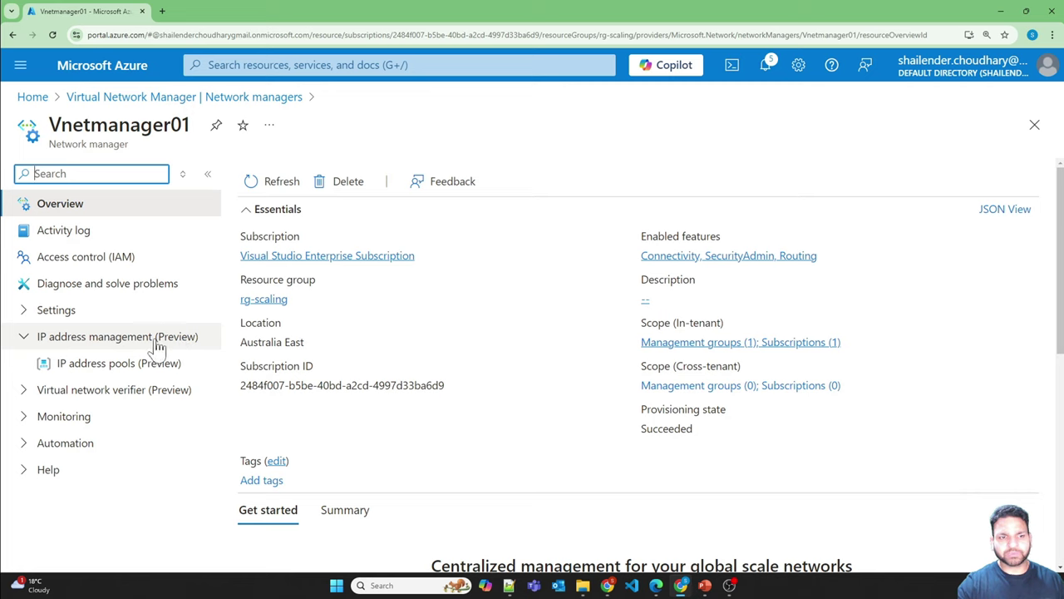
{"action": "left_click", "coordinate": [104, 370]}
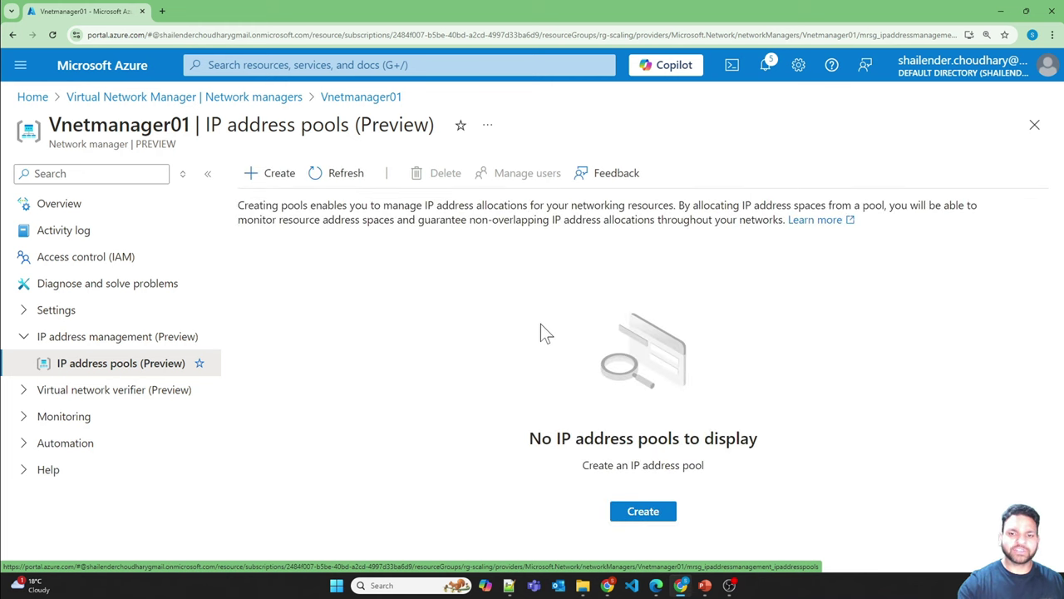
{"action": "left_click", "coordinate": [644, 511]}
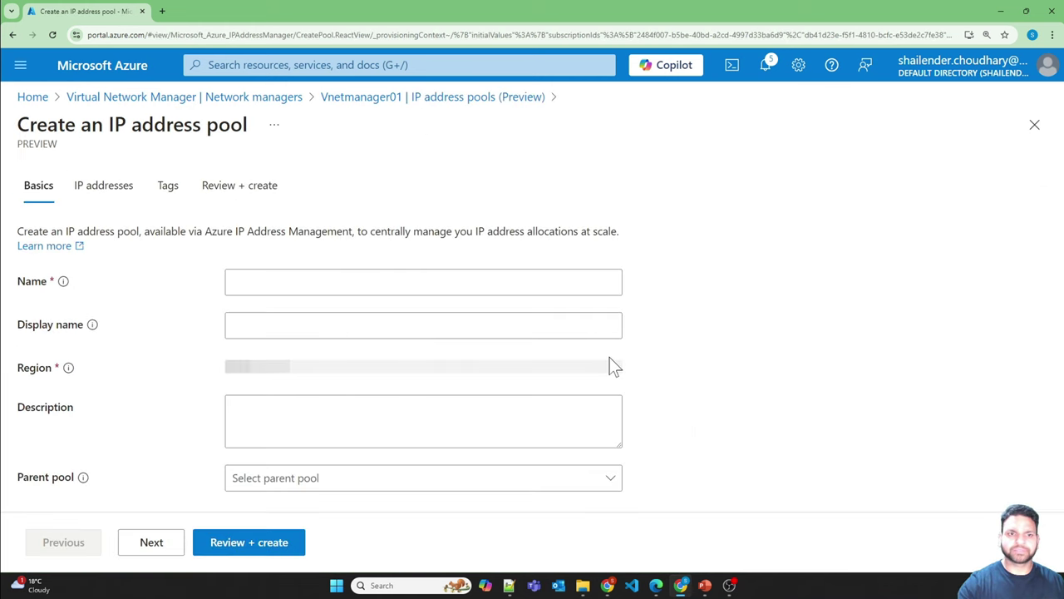
Step: Give the pool a name made of the owner's first name plus "-Org-CIDR", reuse it as the display name, and continue to the IP addresses
{"action": "left_click", "coordinate": [250, 281]}
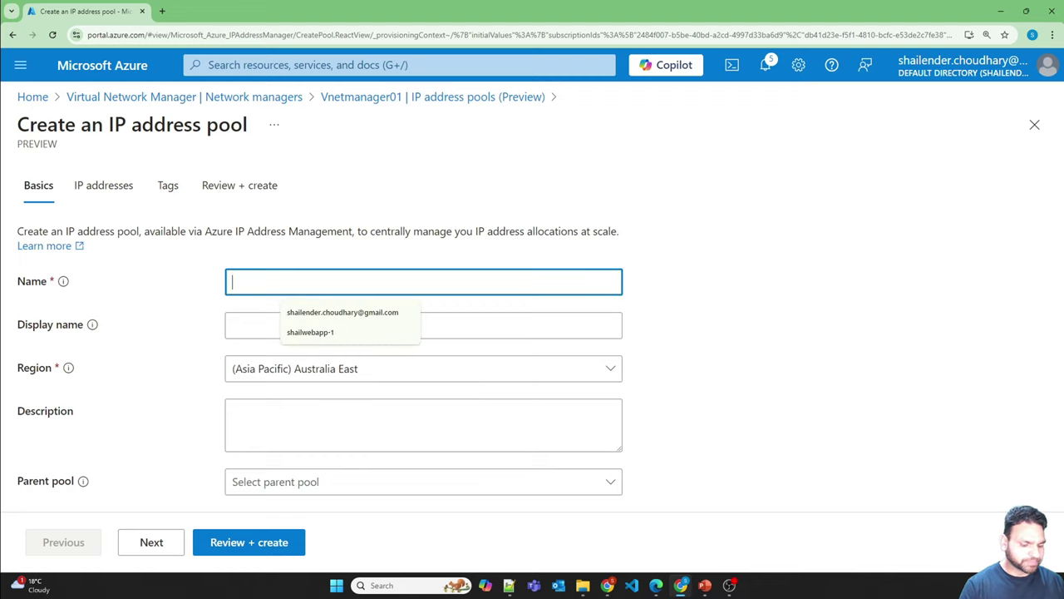
{"action": "type", "text": "Shailen"}
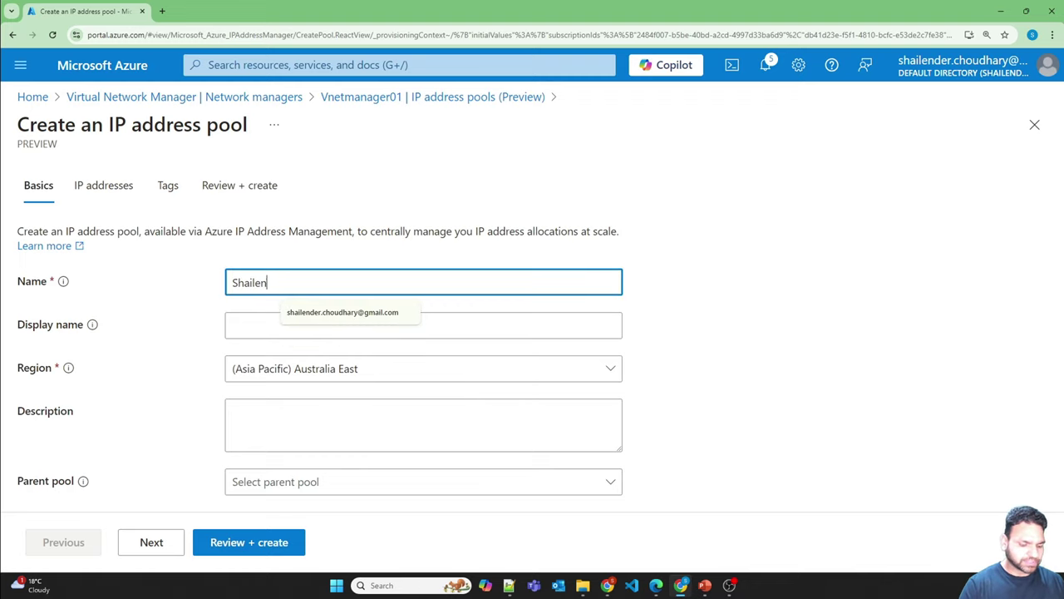
{"action": "type", "text": "der-Org"}
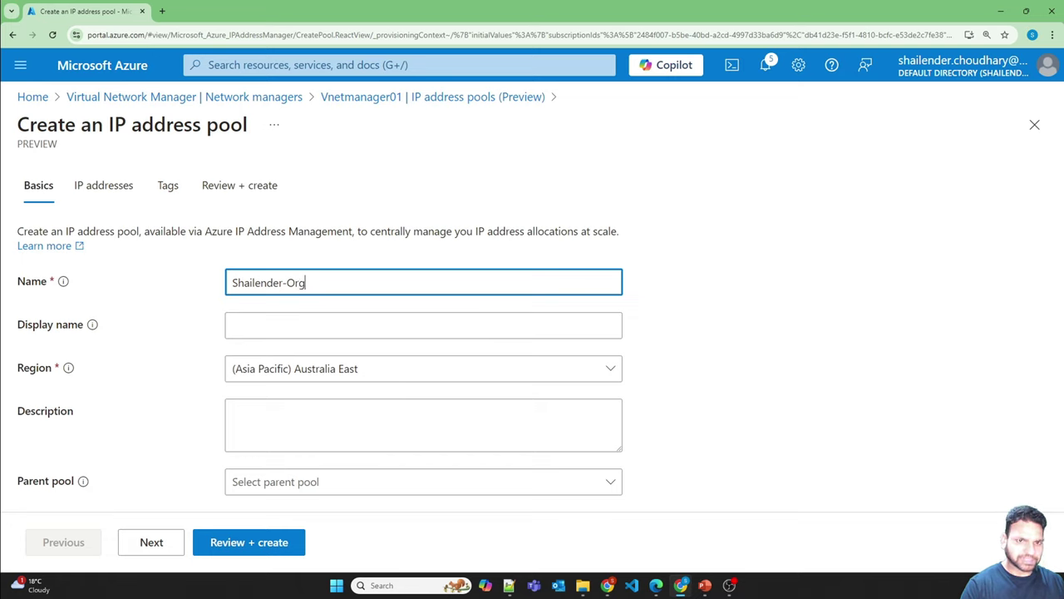
{"action": "type", "text": "-CIDR"}
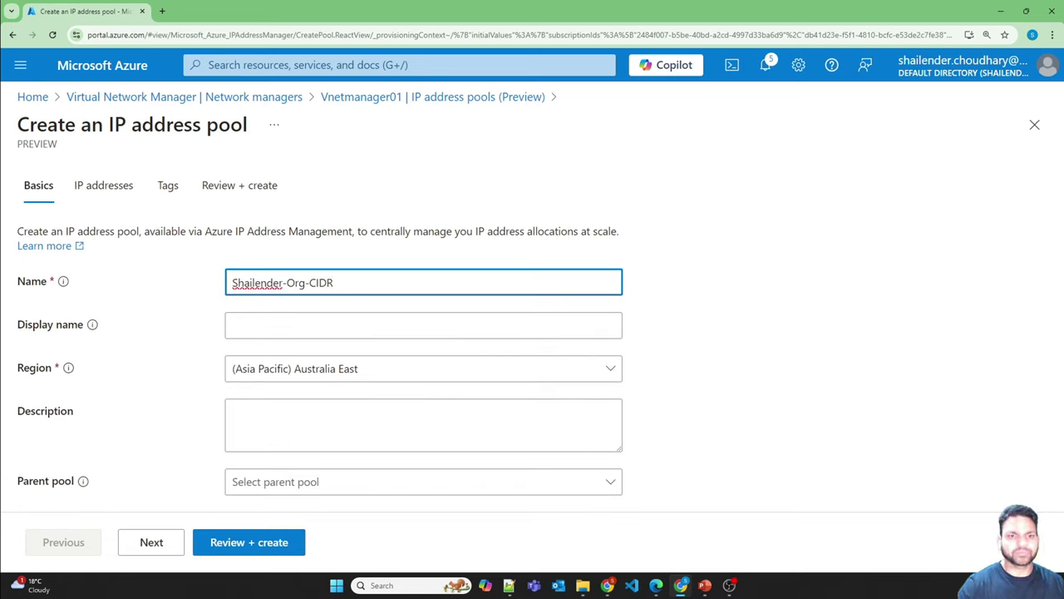
{"action": "key", "text": "ctrl+a"}
{"action": "key", "text": "ctrl+c"}
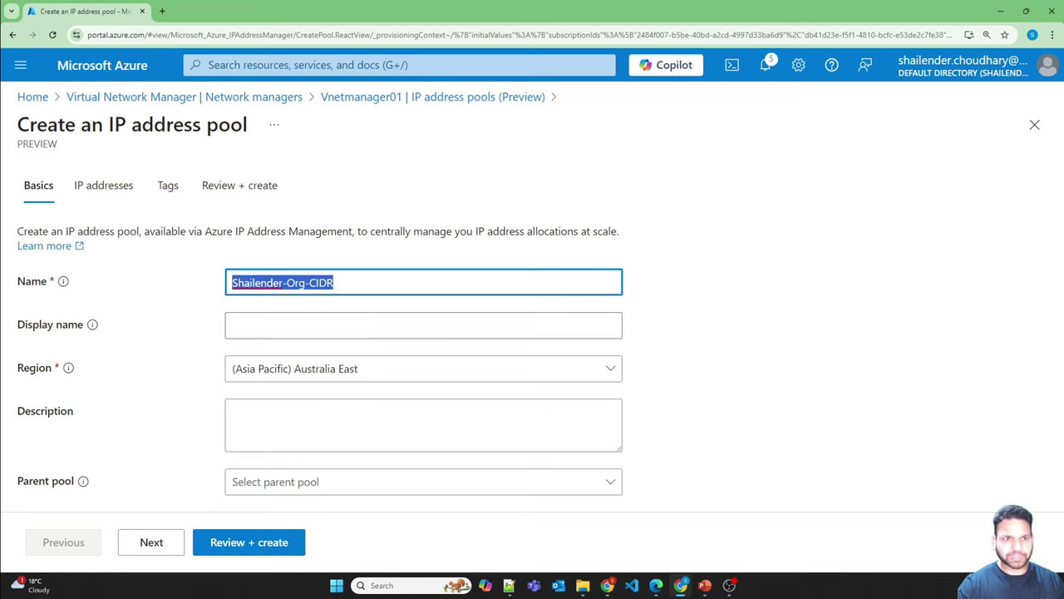
{"action": "left_click", "coordinate": [333, 325]}
{"action": "key", "text": "ctrl+v"}
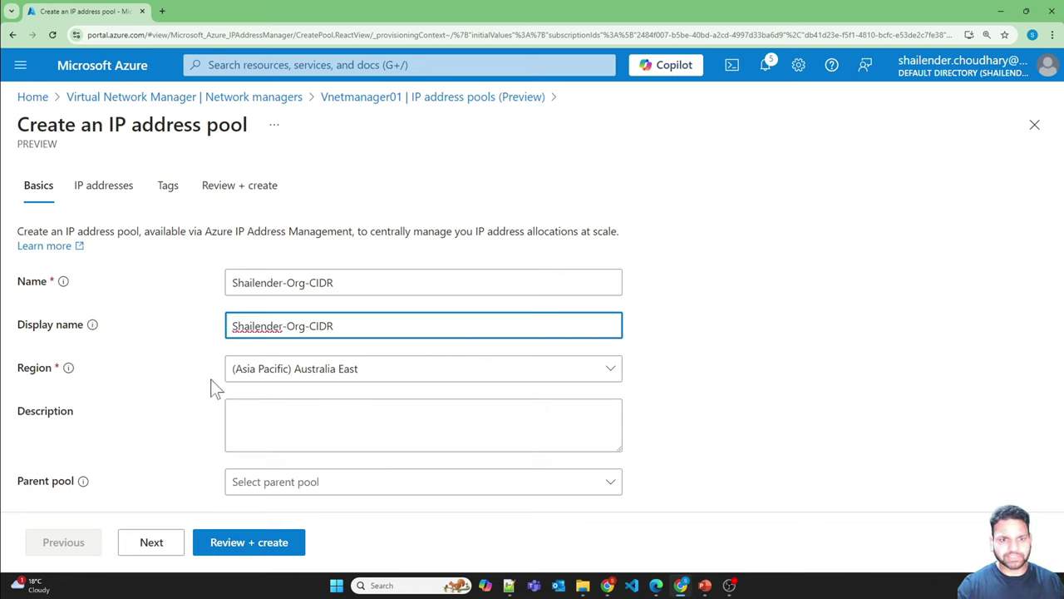
{"action": "left_click", "coordinate": [153, 544]}
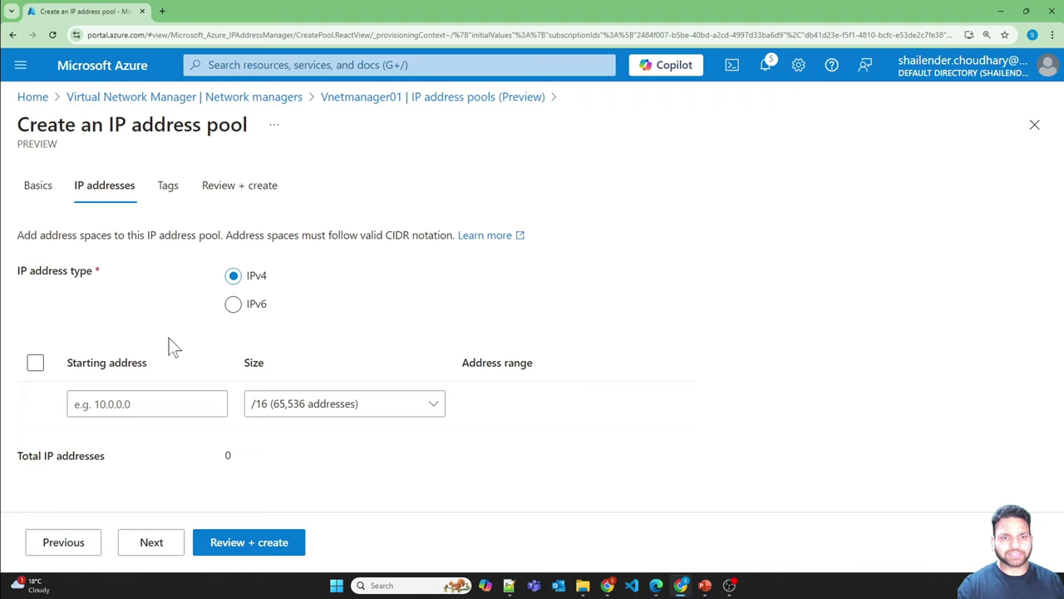
Step: Define the pool's IPv4 address space with starting address 10.0.0.0 and size /16 (65,536 addresses)
{"action": "left_click", "coordinate": [141, 404]}
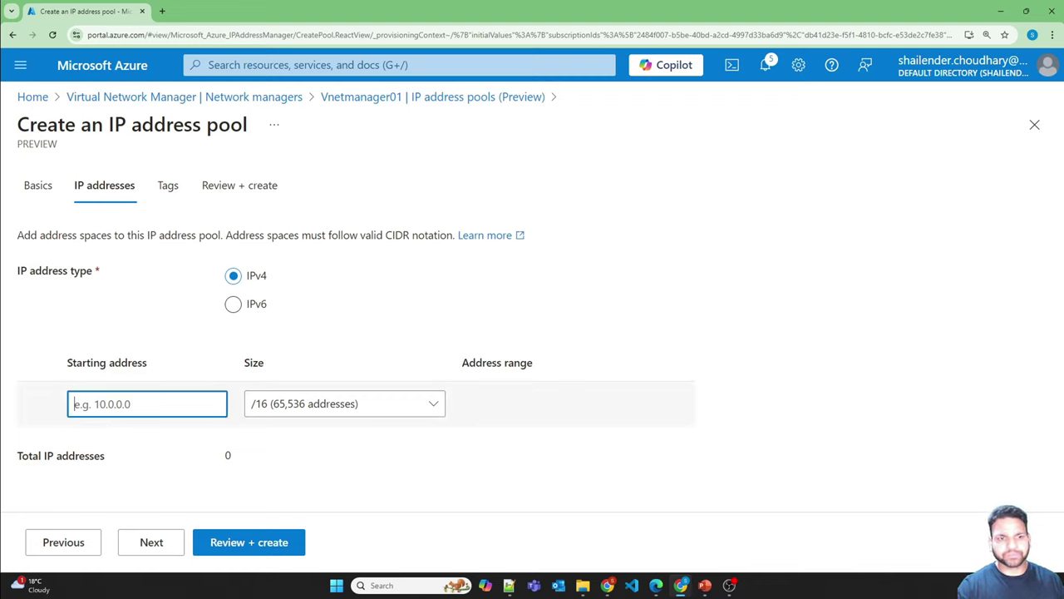
{"action": "type", "text": "10.0"}
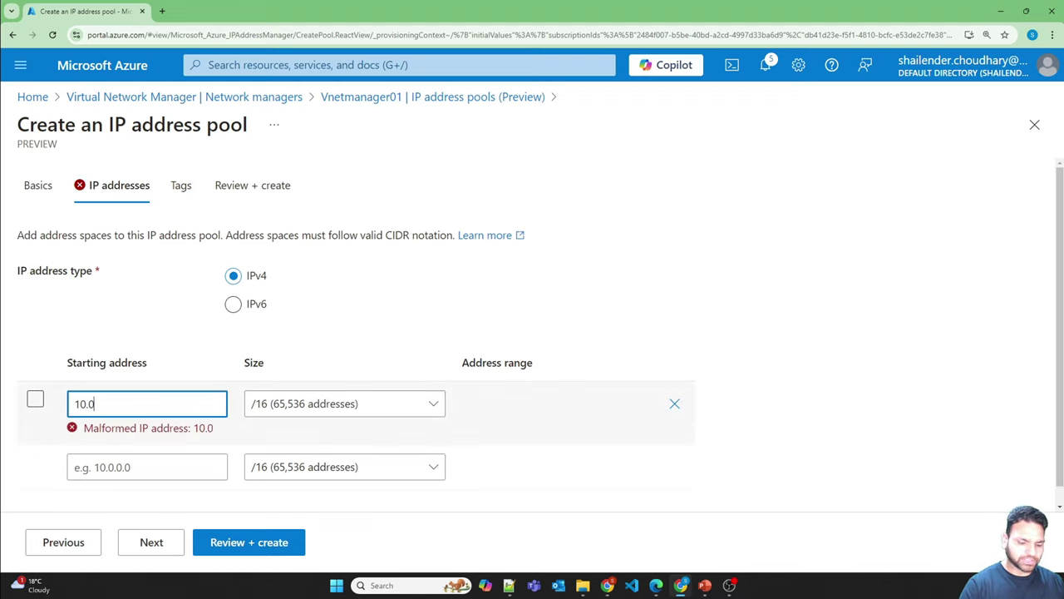
{"action": "type", "text": ".0.0"}
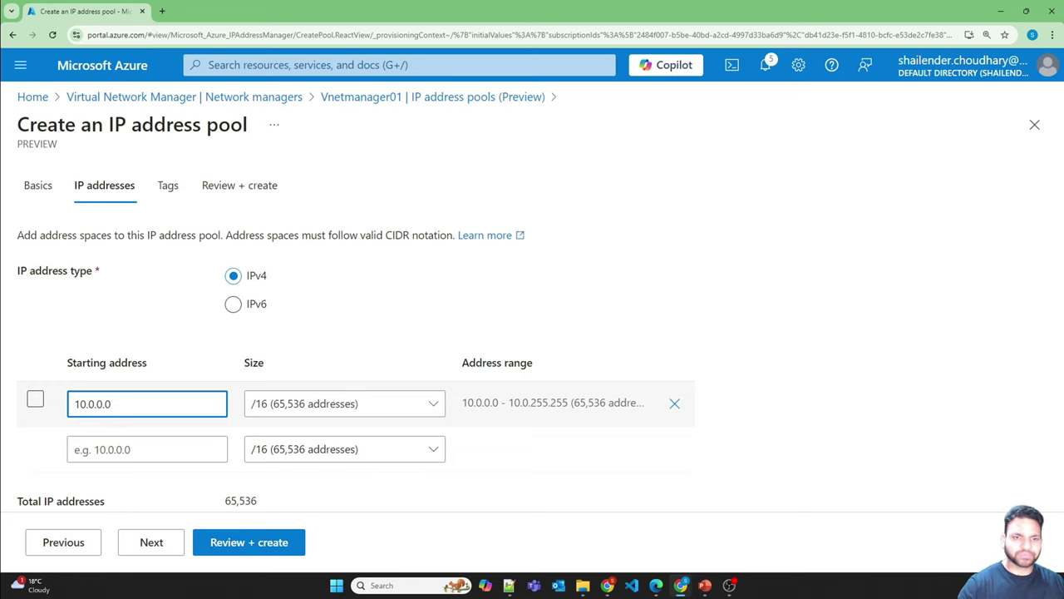
{"action": "left_click", "coordinate": [308, 408]}
{"action": "left_click", "coordinate": [475, 374]}
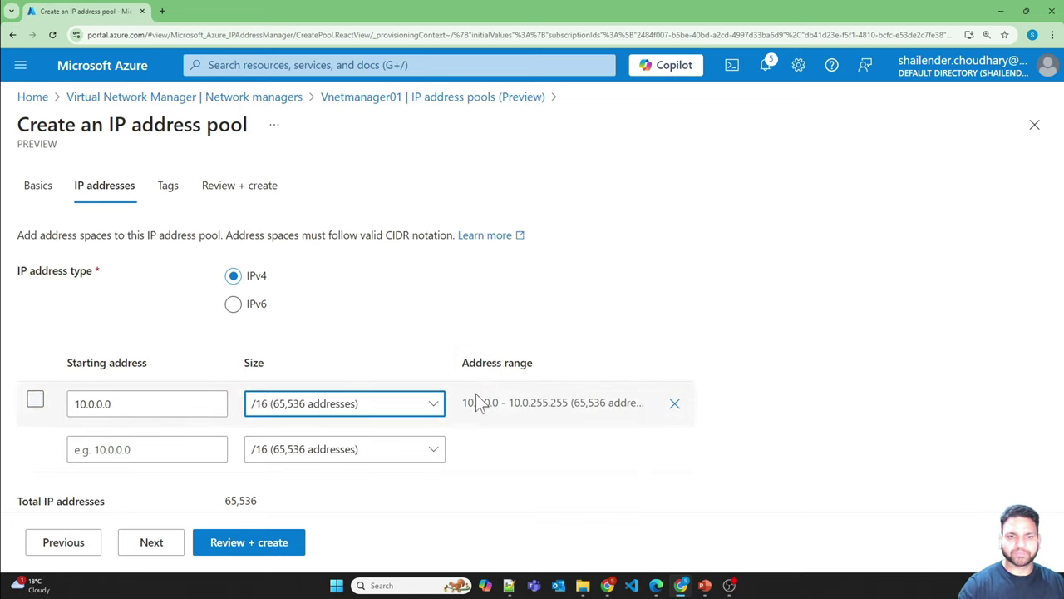
{"action": "left_click", "coordinate": [792, 455]}
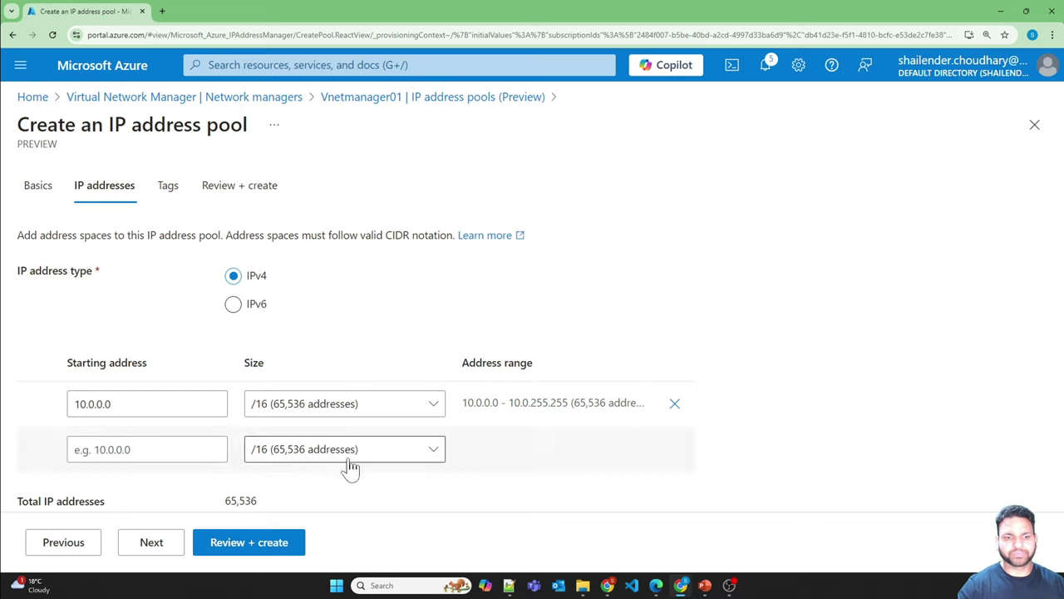
Step: Leave the tags empty, then review and create the IP address pool
{"action": "left_click", "coordinate": [154, 545]}
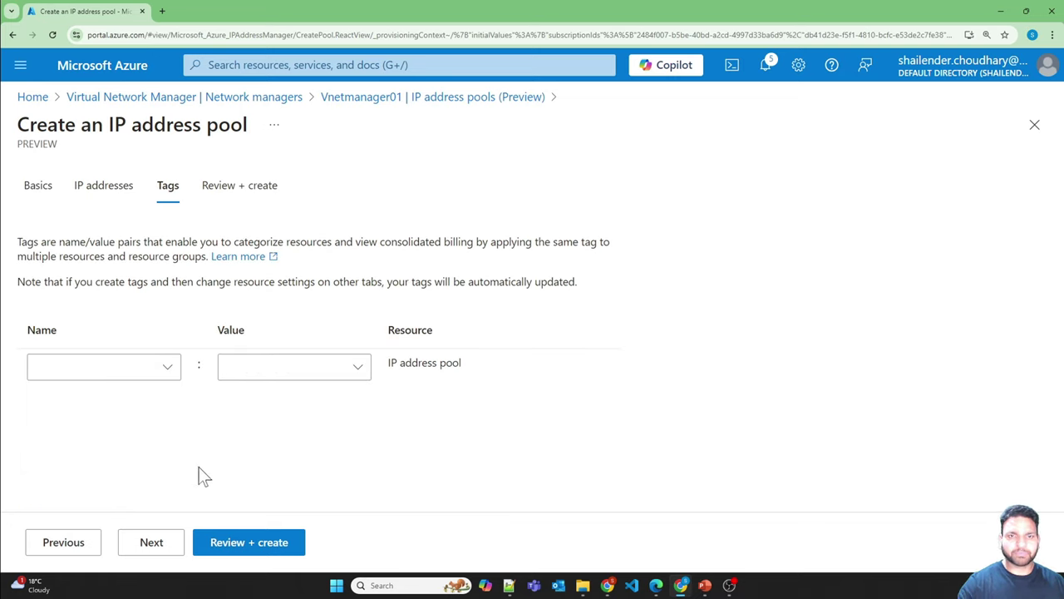
{"action": "left_click", "coordinate": [240, 547]}
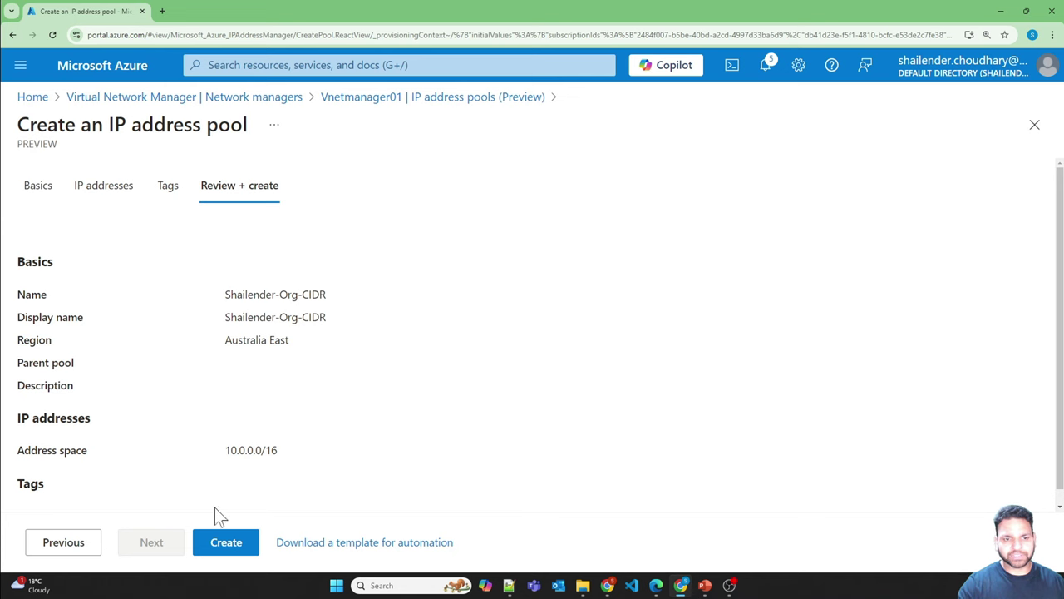
{"action": "left_click", "coordinate": [232, 543]}
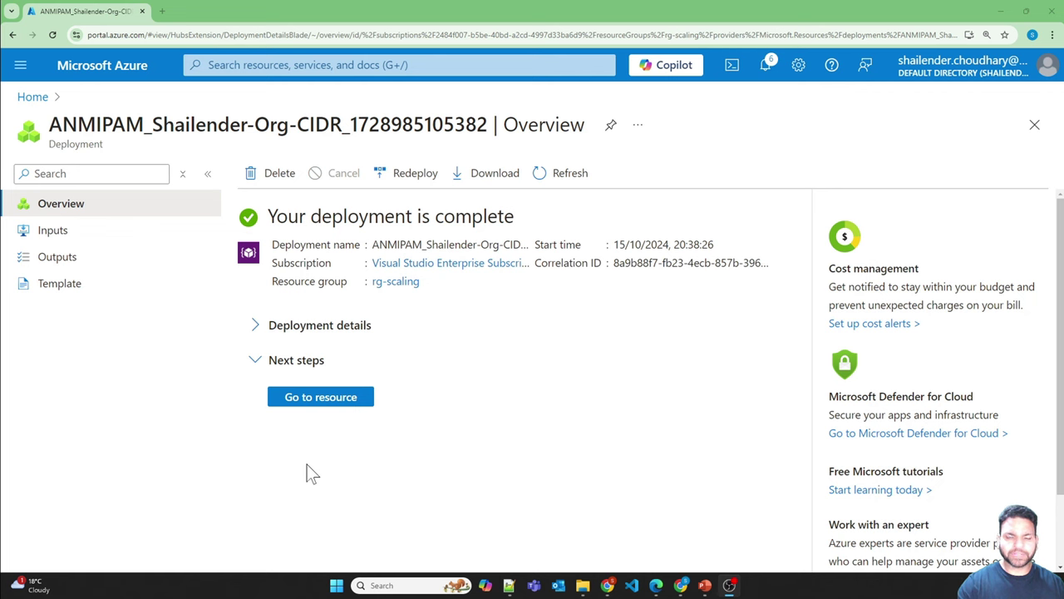
Step: Open the newly deployed IP address pool and review its overview details
{"action": "left_click", "coordinate": [319, 397]}
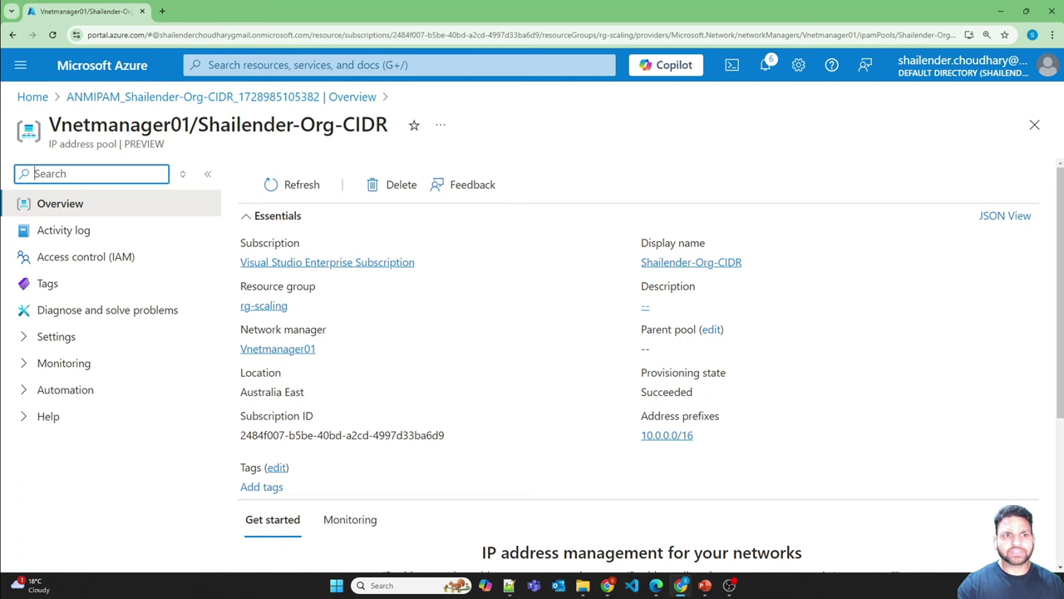
{"action": "left_click_drag", "start_coordinate": [116, 144], "coordinate": [49, 144]}
{"action": "scroll", "coordinate": [506, 414], "scroll_direction": "down", "scroll_amount": 2}
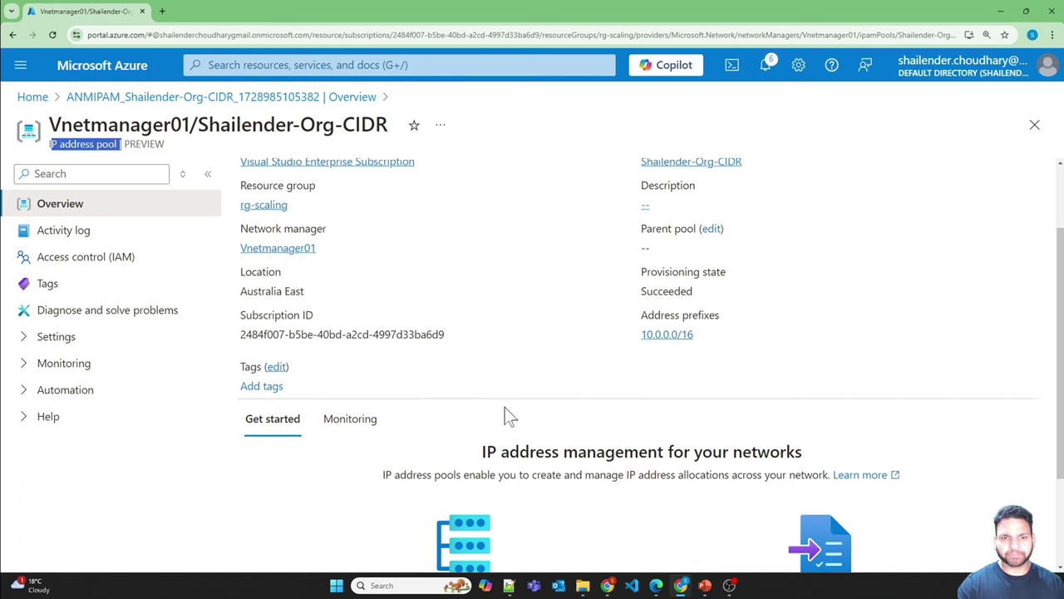
{"action": "scroll", "coordinate": [377, 458], "scroll_direction": "up", "scroll_amount": 2}
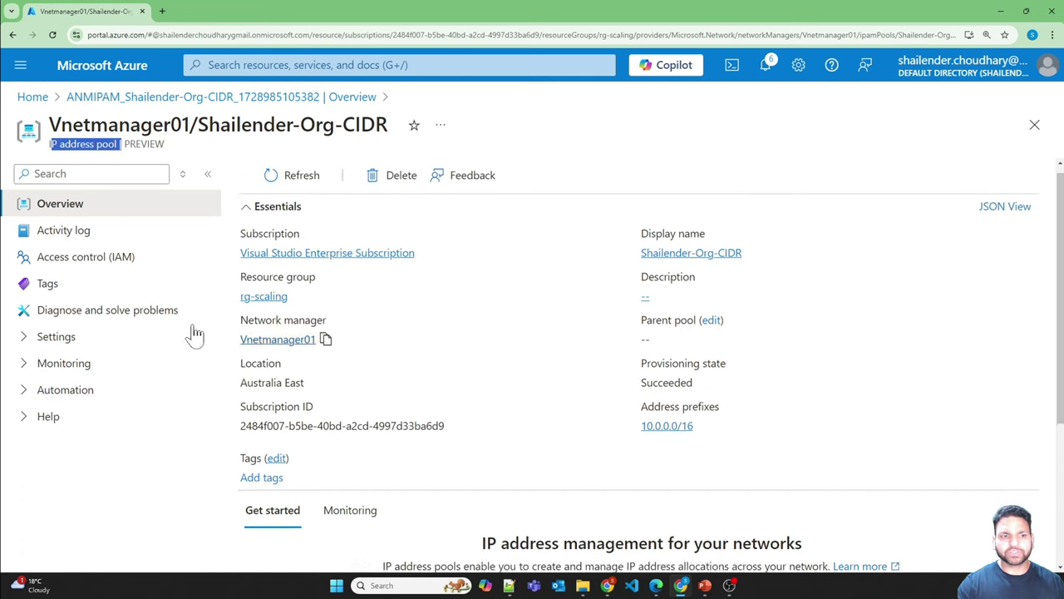
Step: Open the pool's allocations and examine its address space, allocation categories and allocation options
{"action": "left_click", "coordinate": [41, 339]}
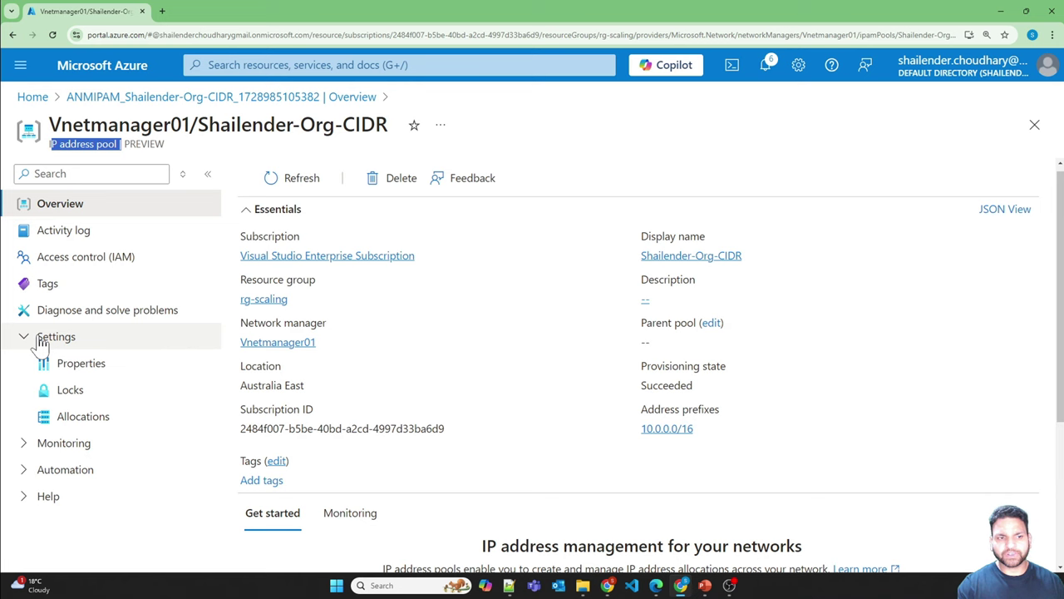
{"action": "left_click", "coordinate": [79, 418]}
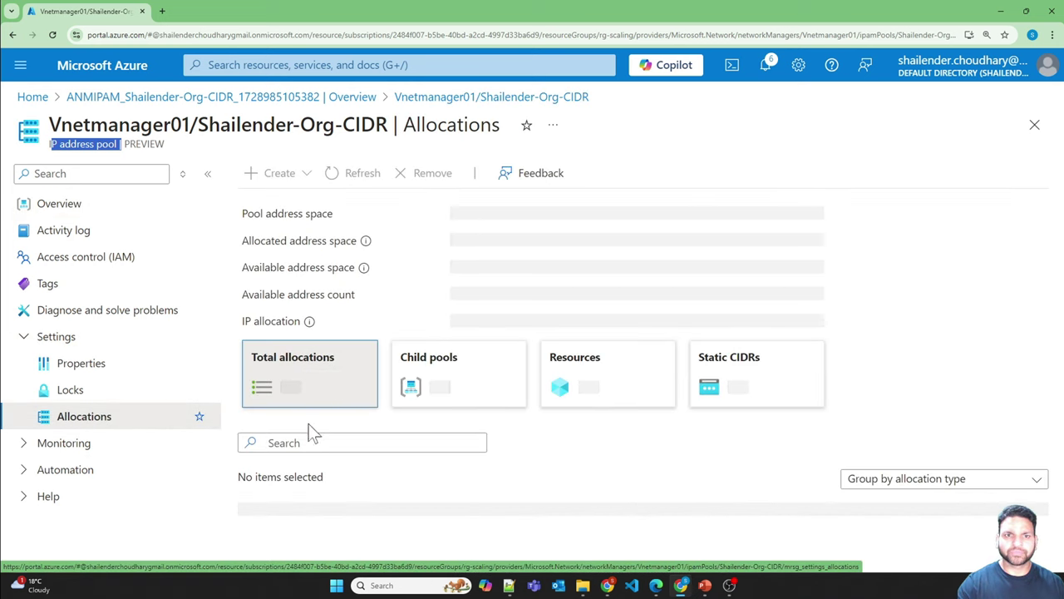
{"action": "scroll", "coordinate": [541, 426], "scroll_direction": "down", "scroll_amount": 1}
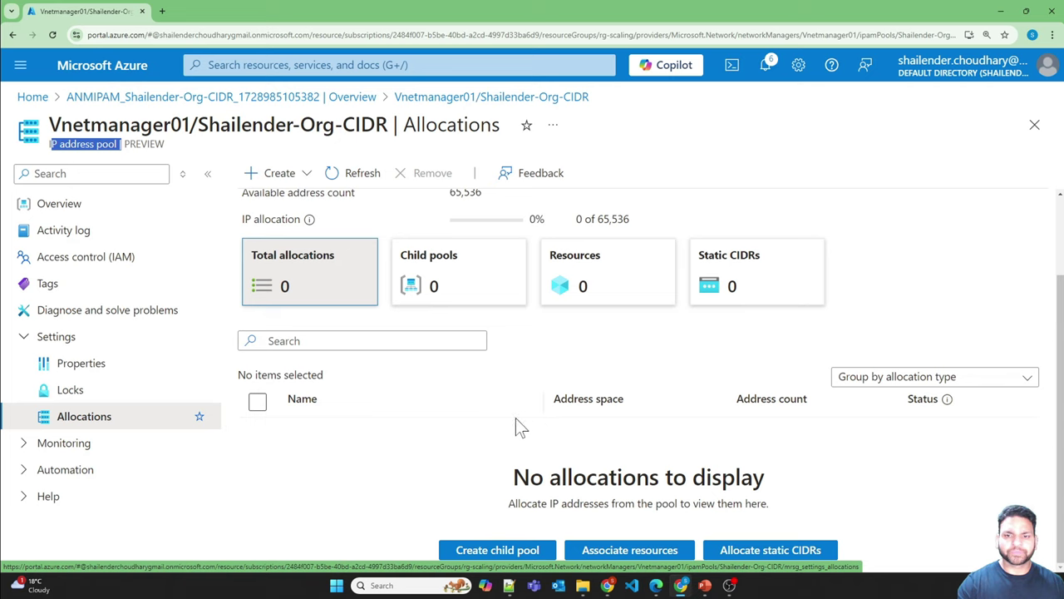
{"action": "scroll", "coordinate": [479, 443], "scroll_direction": "up", "scroll_amount": 1}
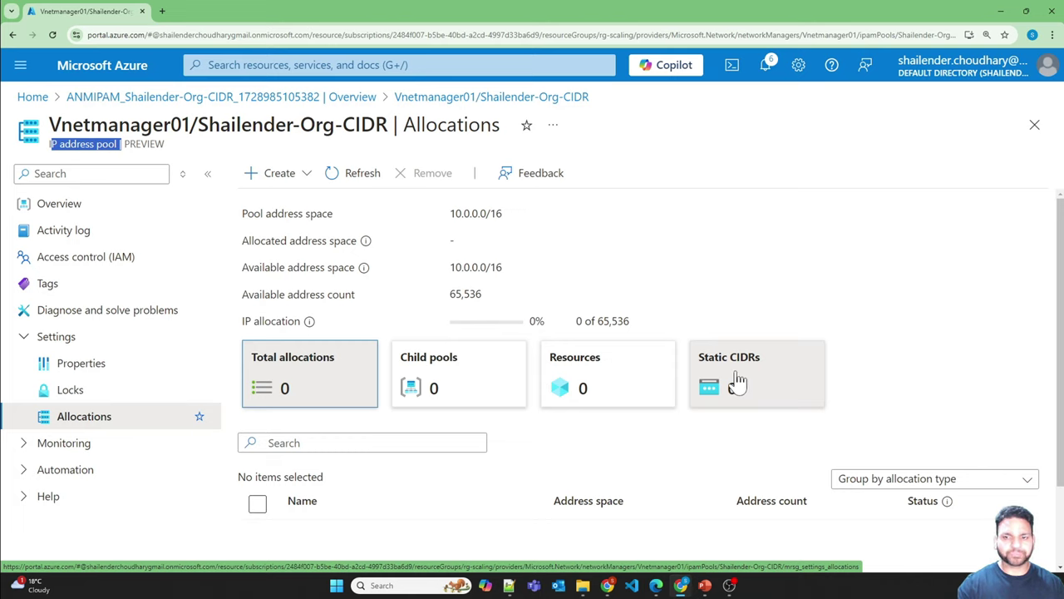
Step: Start a static CIDR allocation from the pool and name it On-prem
{"action": "left_click", "coordinate": [275, 173]}
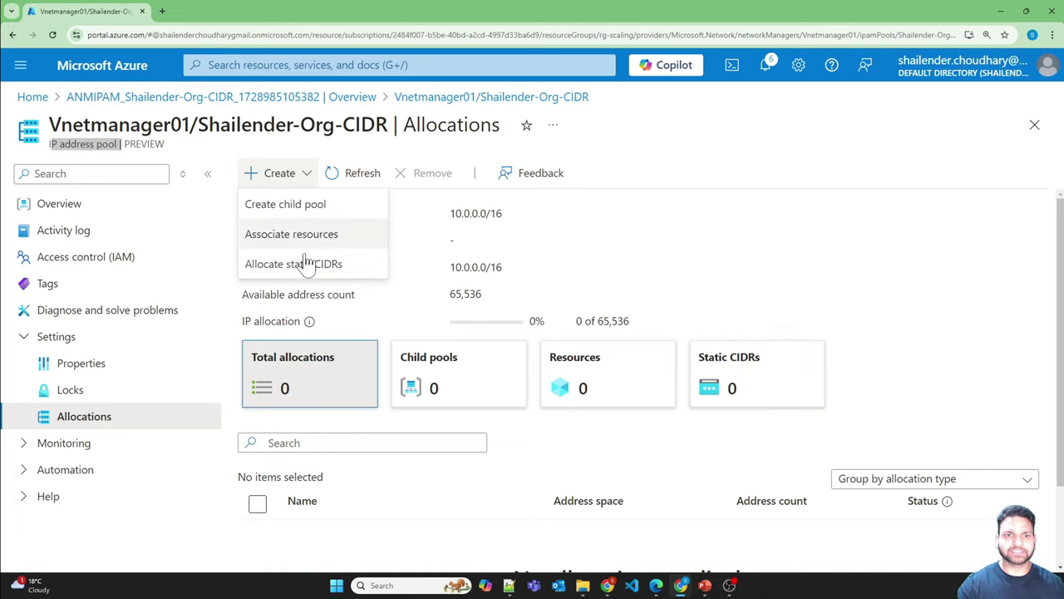
{"action": "left_click", "coordinate": [308, 264]}
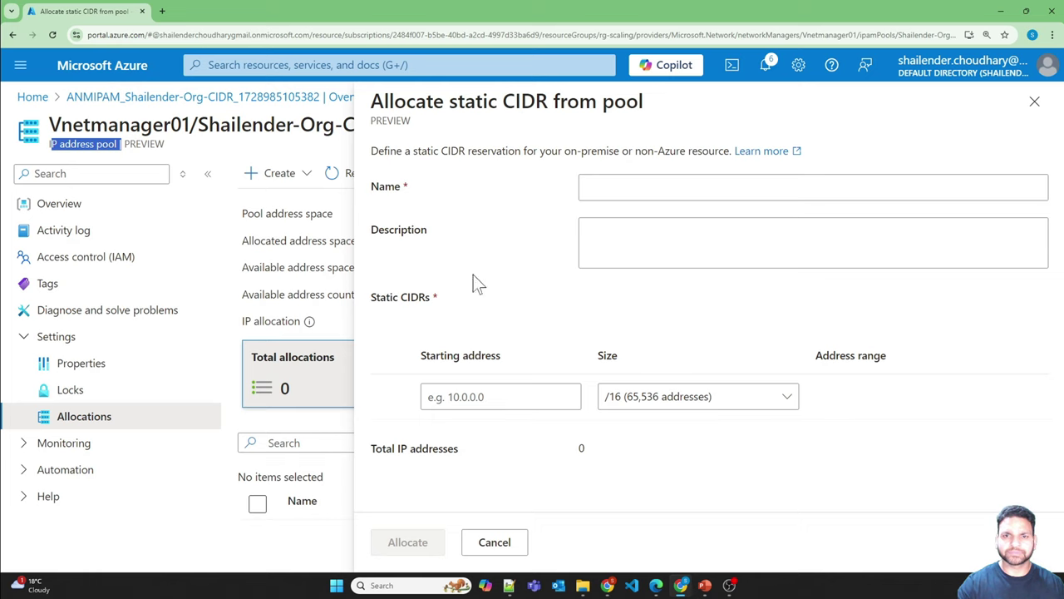
{"action": "left_click", "coordinate": [640, 187]}
{"action": "type", "text": "On-prem"}
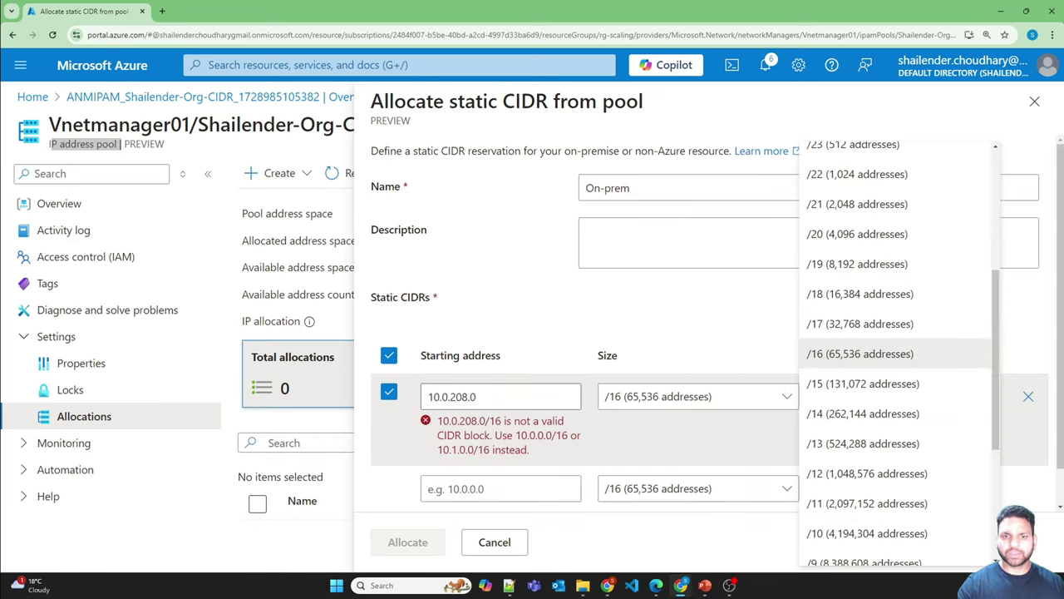
Step: Define the static CIDR with starting address 10.0.208.0 and size /20 (4,096 addresses)
{"action": "key", "text": "Escape"}
{"action": "left_click", "coordinate": [476, 396]}
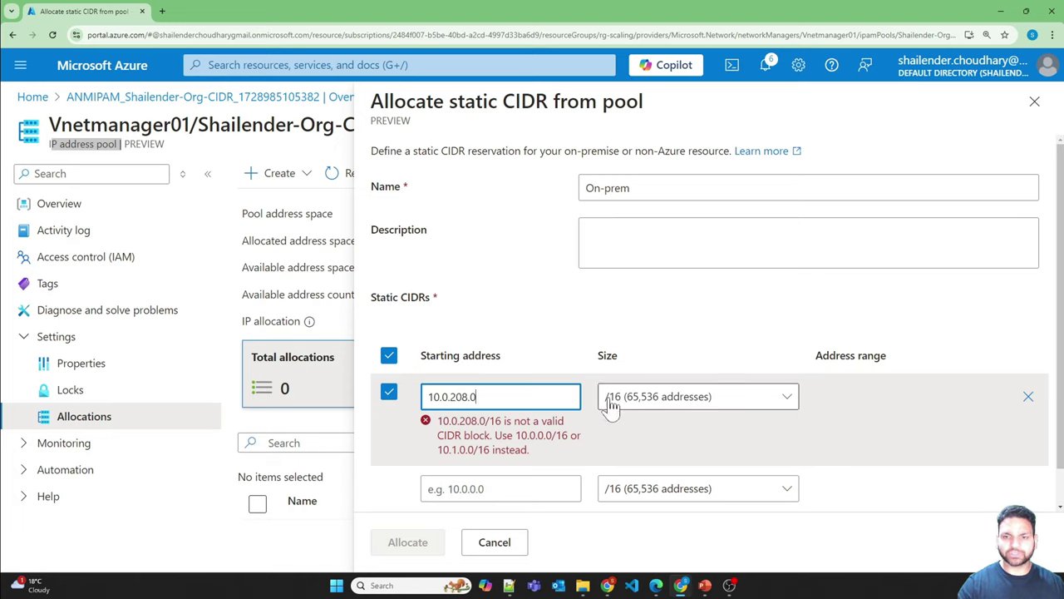
{"action": "left_click", "coordinate": [648, 407]}
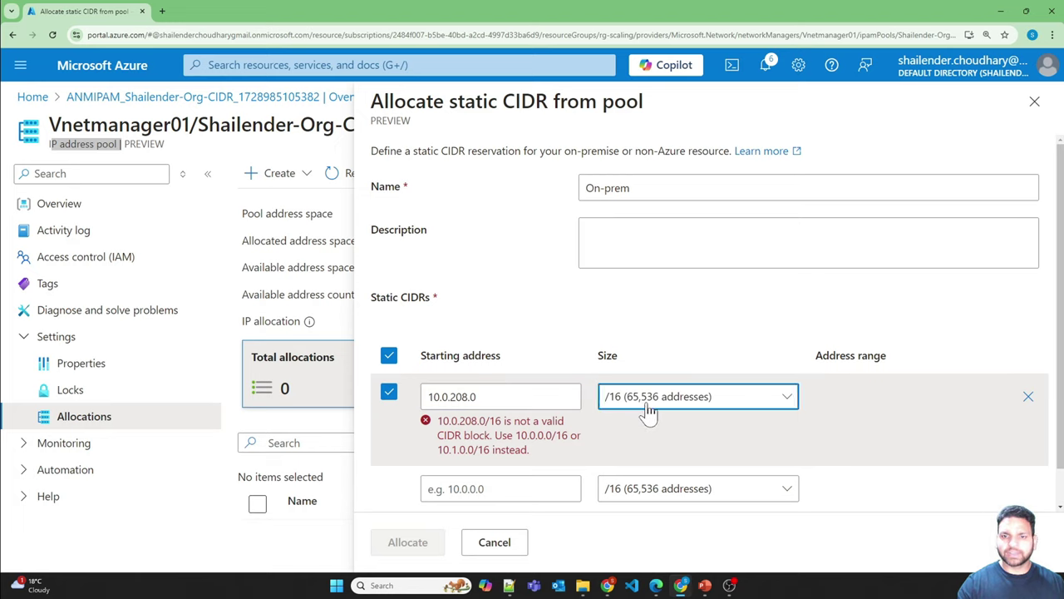
{"action": "left_click", "coordinate": [854, 240]}
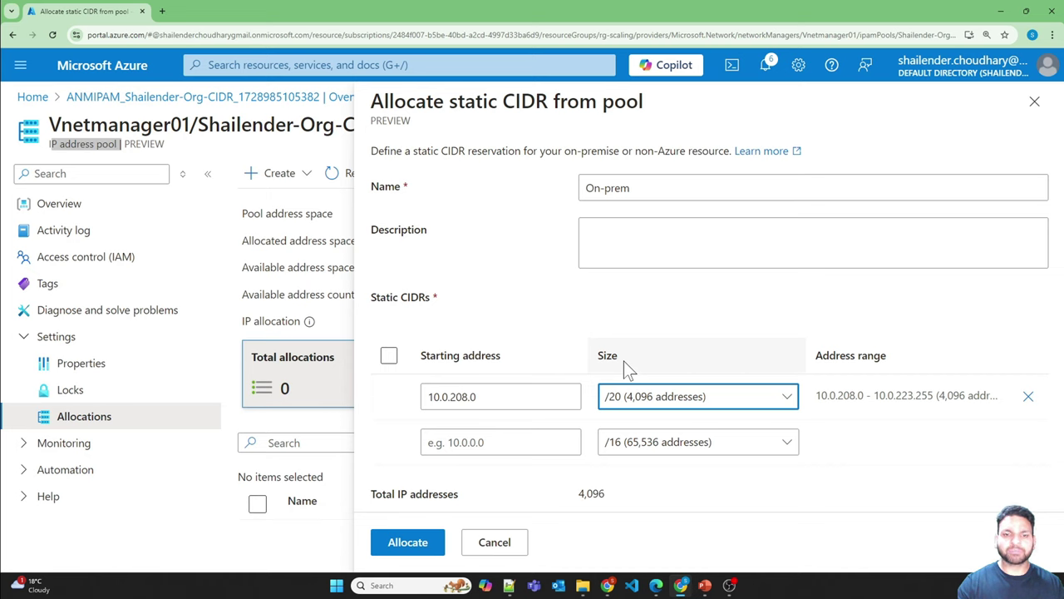
Step: Allocate the On-prem static CIDR from the pool and refresh the allocations to check the new entry
{"action": "left_click", "coordinate": [419, 547]}
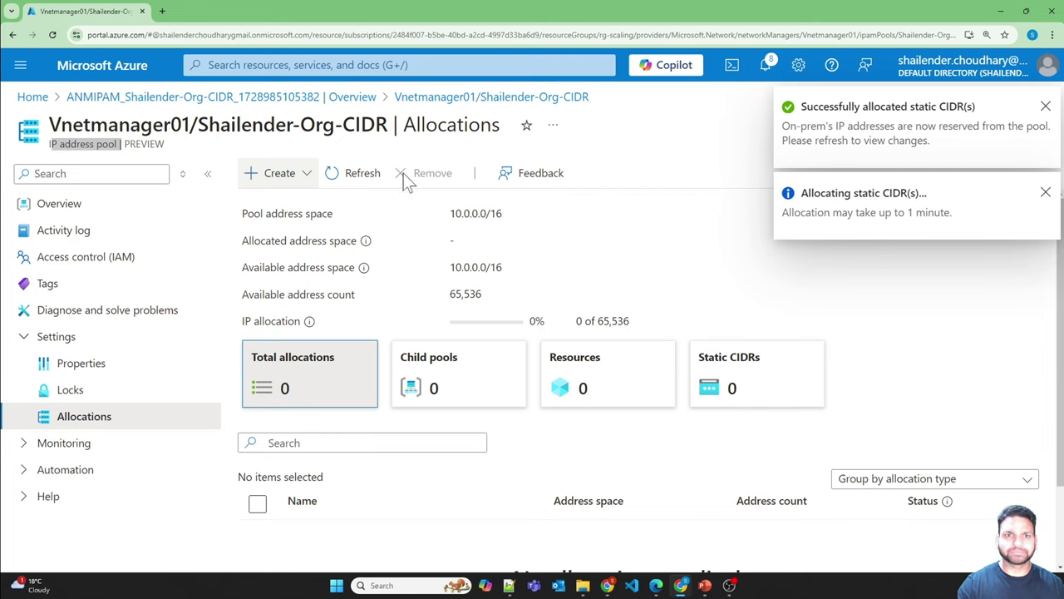
{"action": "left_click", "coordinate": [361, 176]}
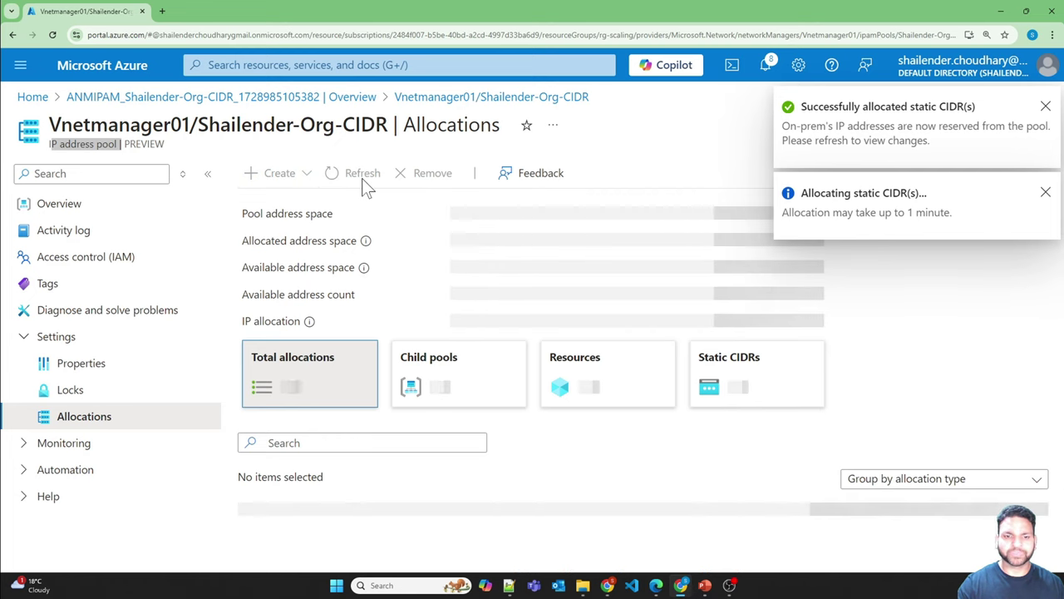
{"action": "scroll", "coordinate": [440, 487], "scroll_direction": "down", "scroll_amount": 1}
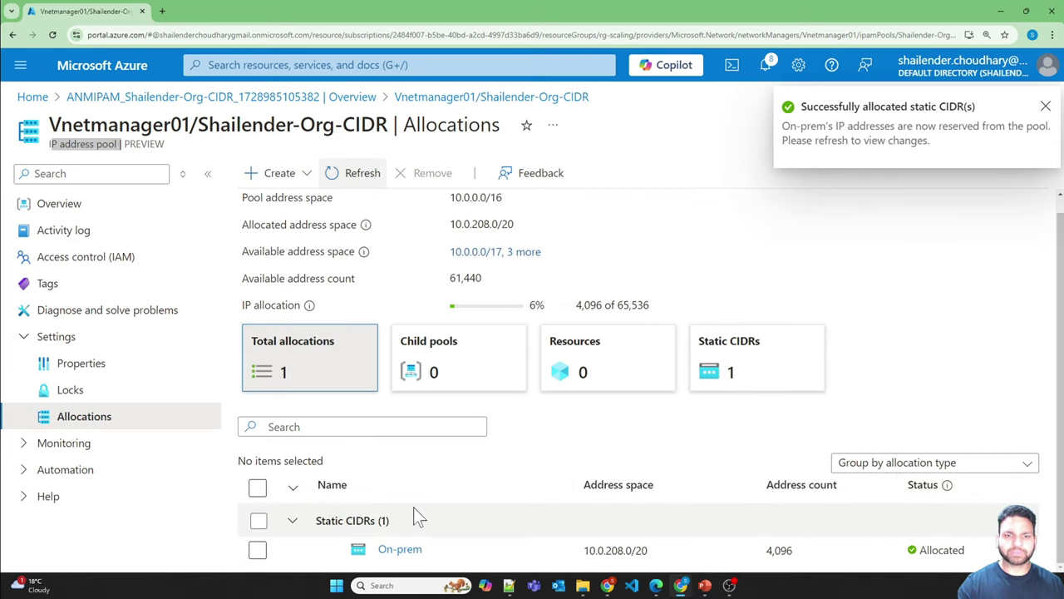
Step: Start another static CIDR allocation from the pool and name it AWS
{"action": "left_click", "coordinate": [274, 173]}
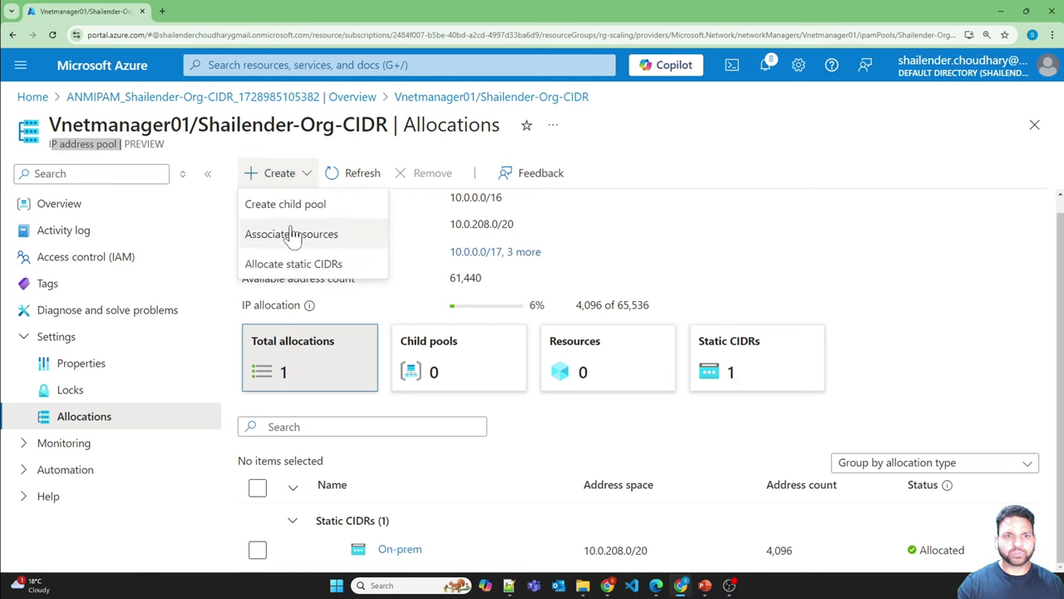
{"action": "left_click", "coordinate": [292, 268]}
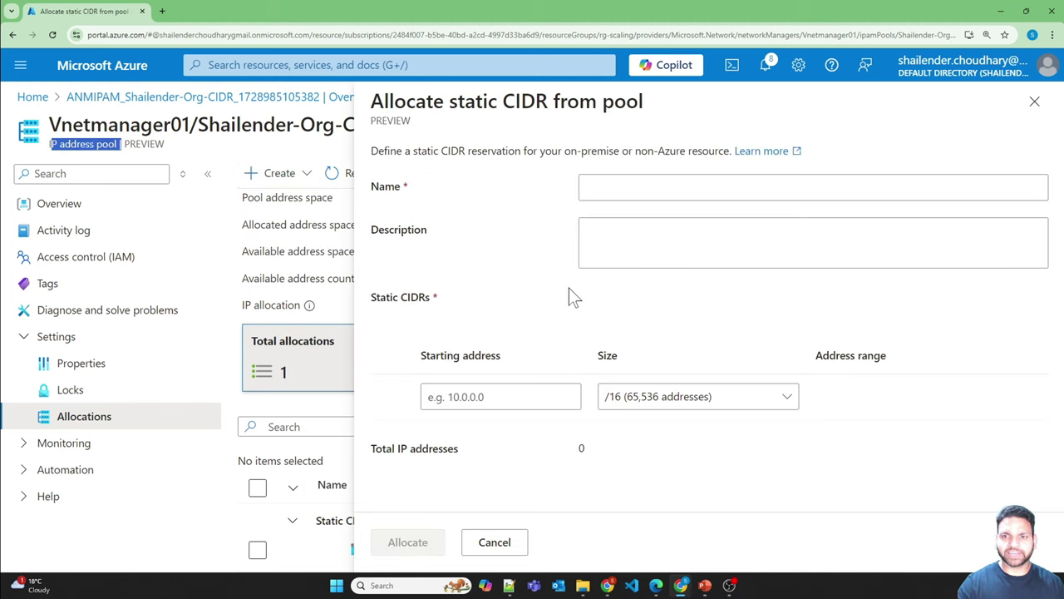
{"action": "left_click", "coordinate": [615, 188]}
{"action": "type", "text": "AWS"}
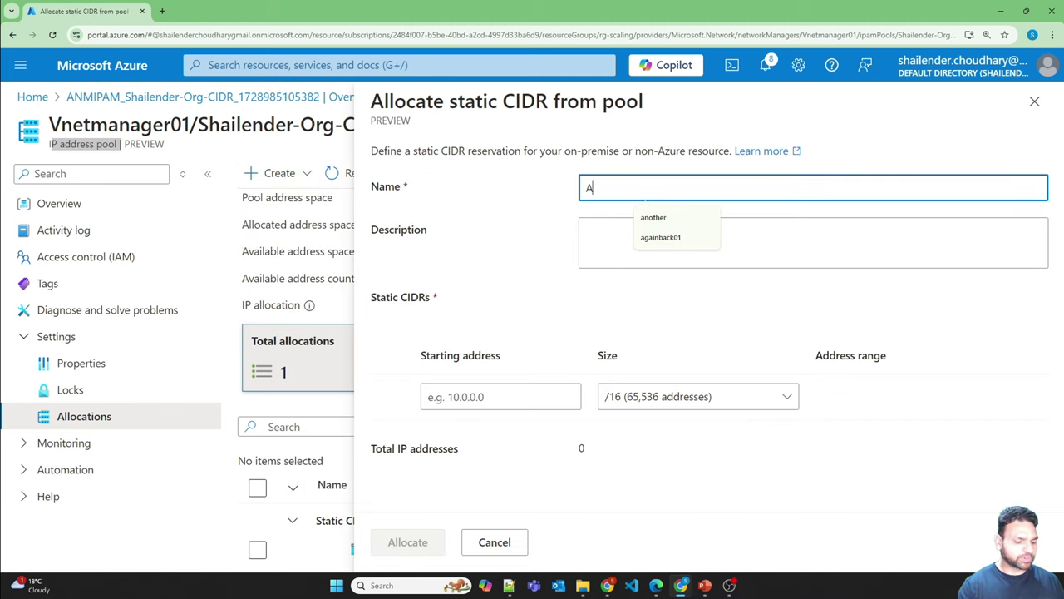
Step: Define the AWS static CIDR with starting address 10.0.192.0 and size /23 (512 addresses)
{"action": "left_click", "coordinate": [500, 397]}
{"action": "type", "text": "10.0.192.0"}
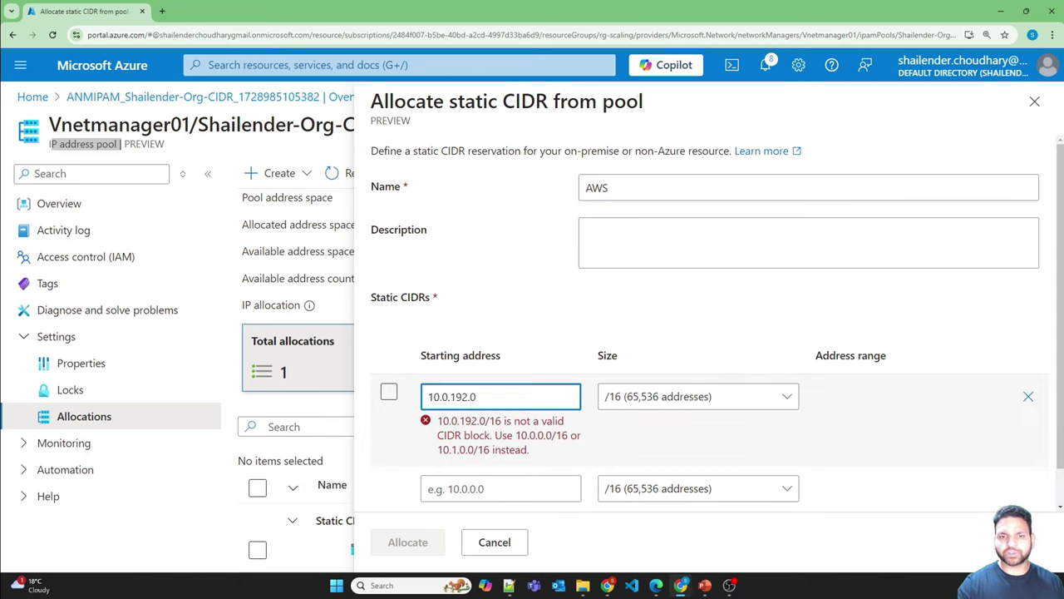
{"action": "left_click", "coordinate": [646, 399]}
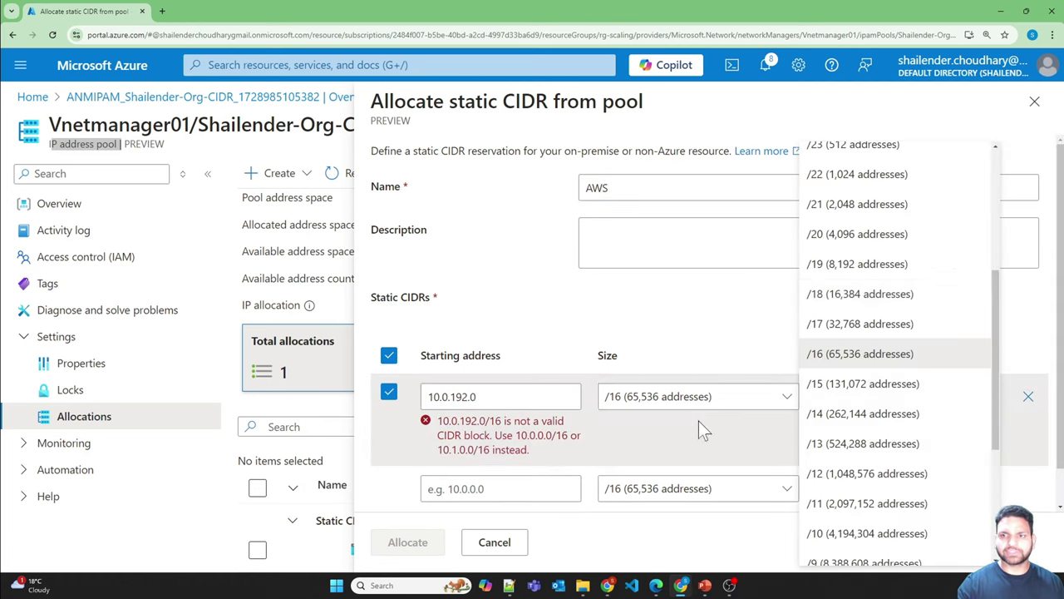
{"action": "scroll", "coordinate": [835, 166], "scroll_direction": "up", "scroll_amount": 1}
{"action": "left_click", "coordinate": [840, 154]}
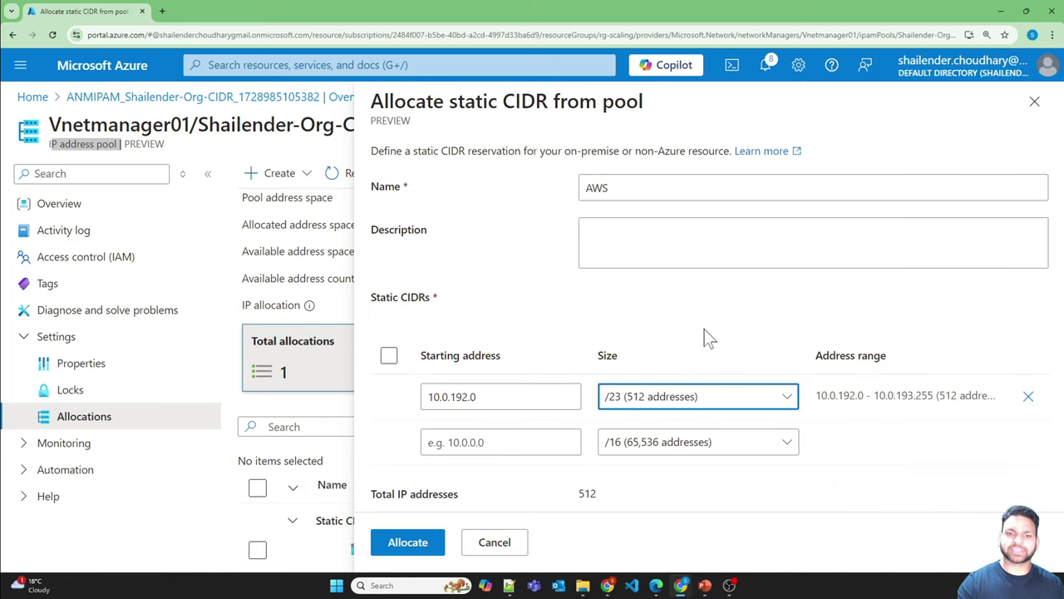
Step: Allocate the AWS static CIDR from the pool and refresh the allocations to check the new entry
{"action": "left_click", "coordinate": [407, 541]}
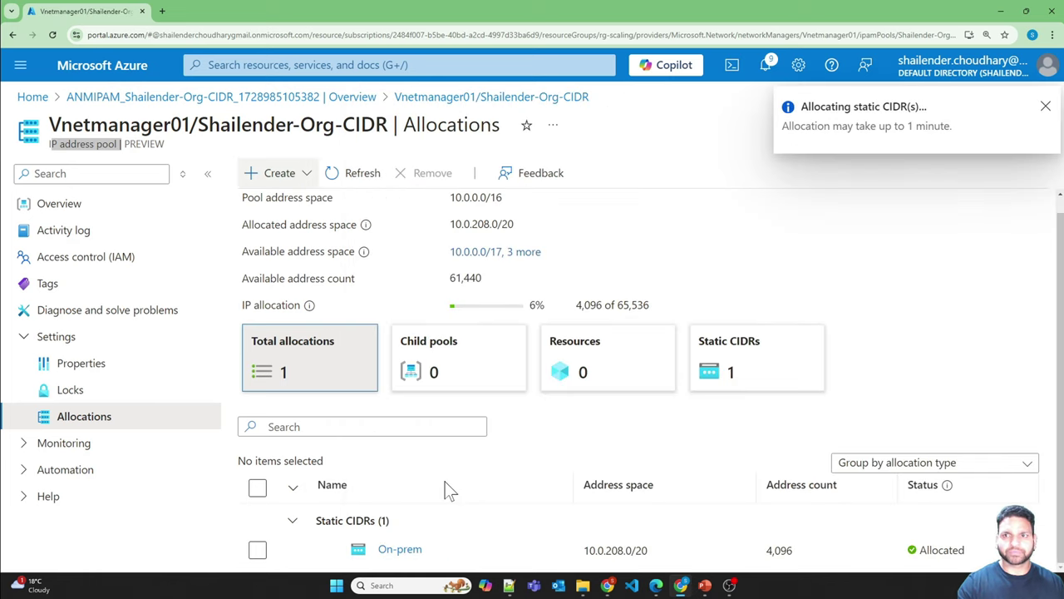
{"action": "left_click", "coordinate": [366, 173]}
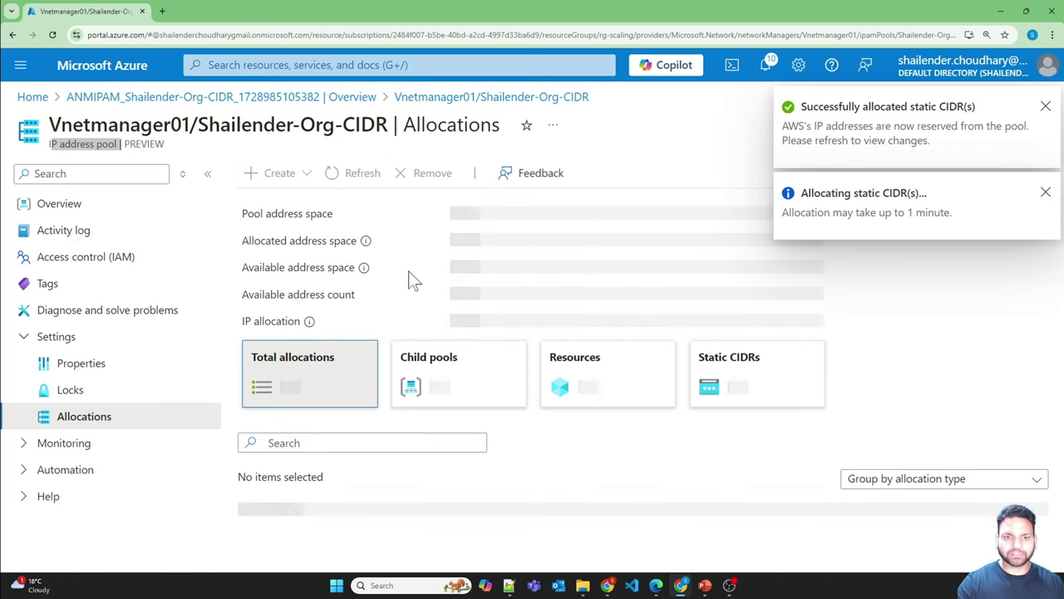
{"action": "scroll", "coordinate": [532, 432], "scroll_direction": "down", "scroll_amount": 2}
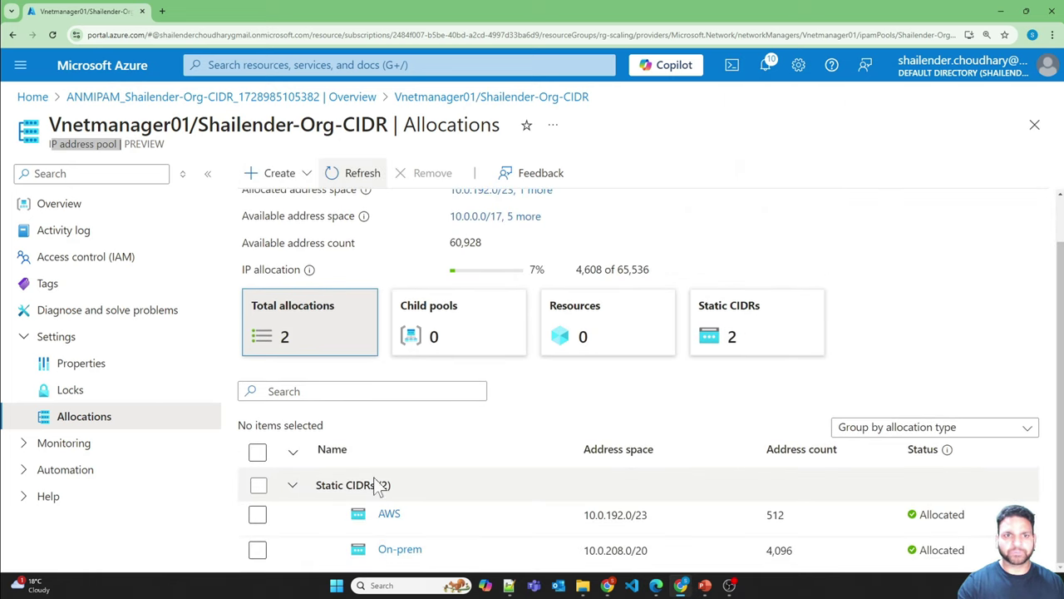
Step: Start a further static CIDR allocation from the pool and name it Onprem-secondary
{"action": "left_click", "coordinate": [287, 173]}
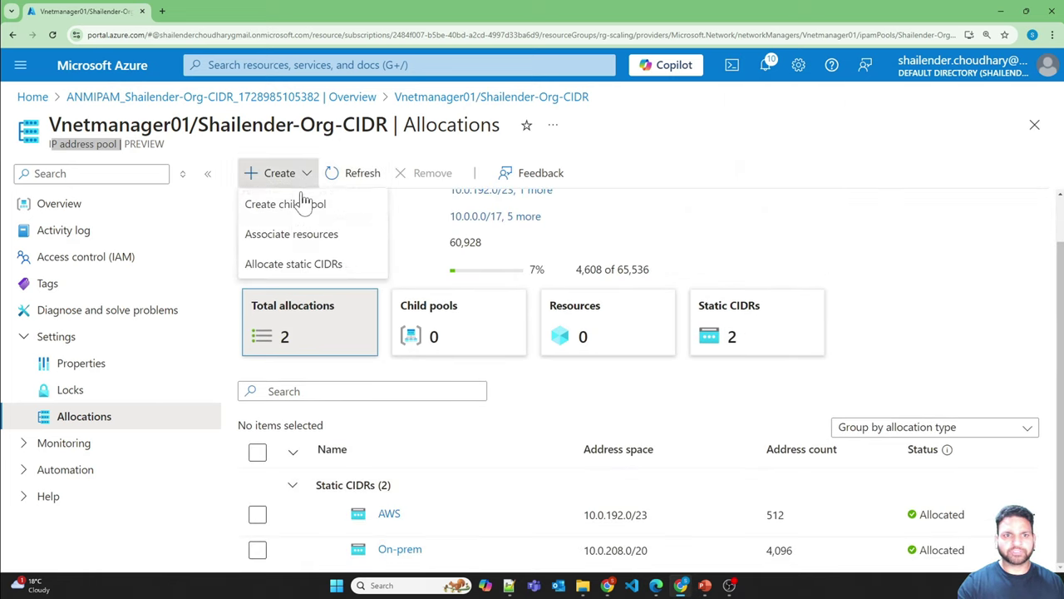
{"action": "left_click", "coordinate": [291, 264]}
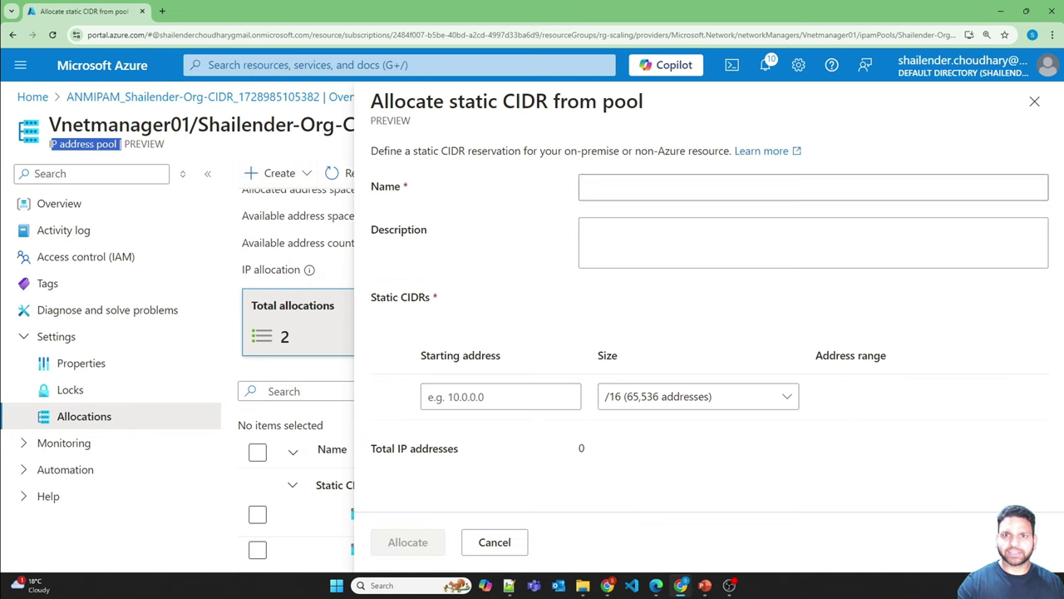
{"action": "left_click", "coordinate": [640, 187]}
{"action": "type", "text": "O"}
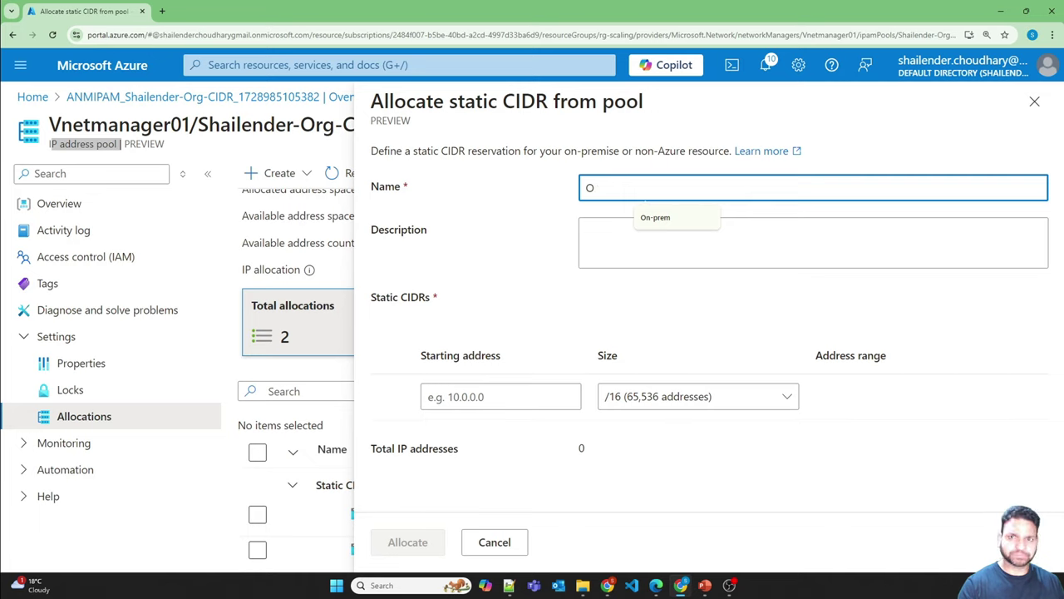
{"action": "type", "text": "nprem"}
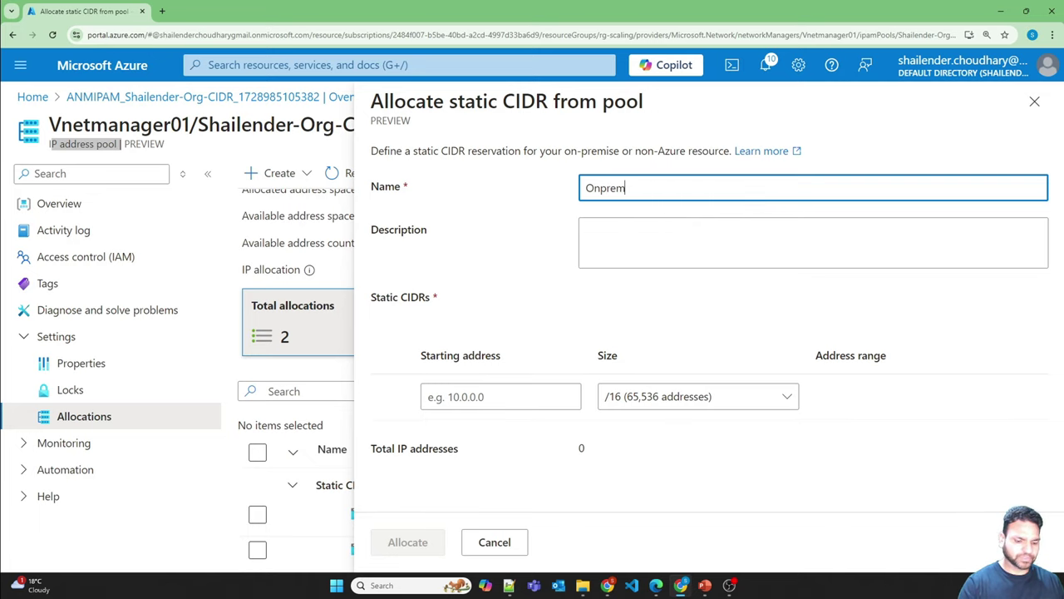
{"action": "type", "text": "-secondary"}
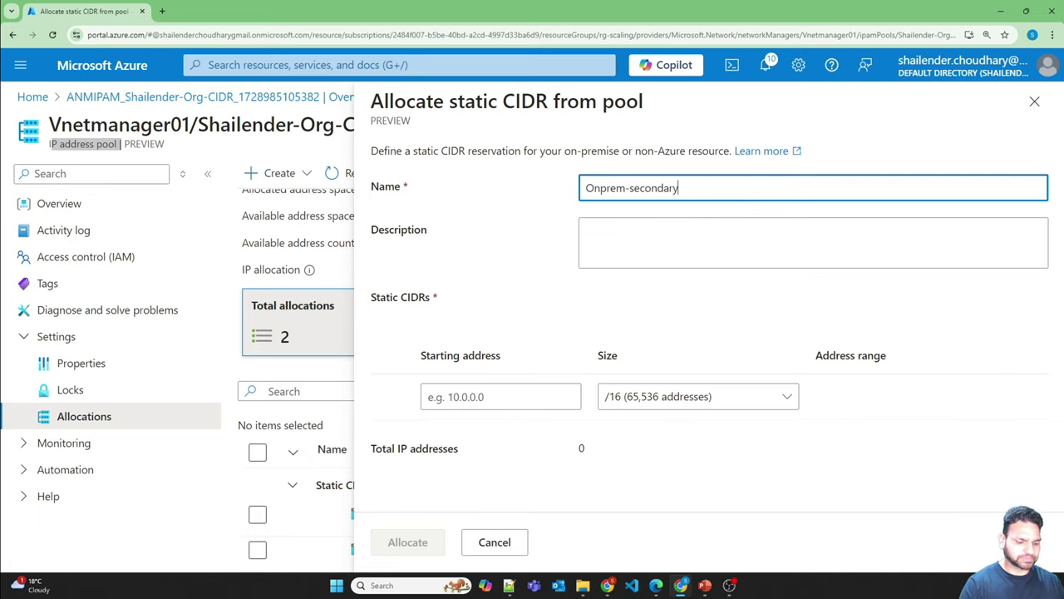
Step: Allocate the Onprem-secondary static CIDR with starting address 10.0.236.0 and size /22 (1,024 addresses), and refresh the allocations
{"action": "left_click", "coordinate": [499, 396]}
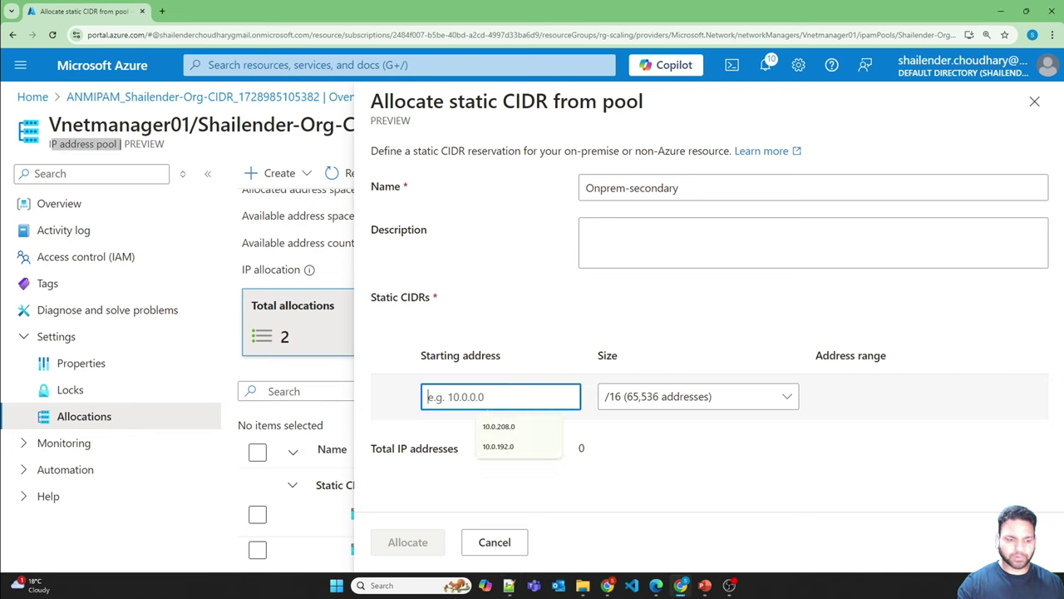
{"action": "type", "text": "10.0.236.0"}
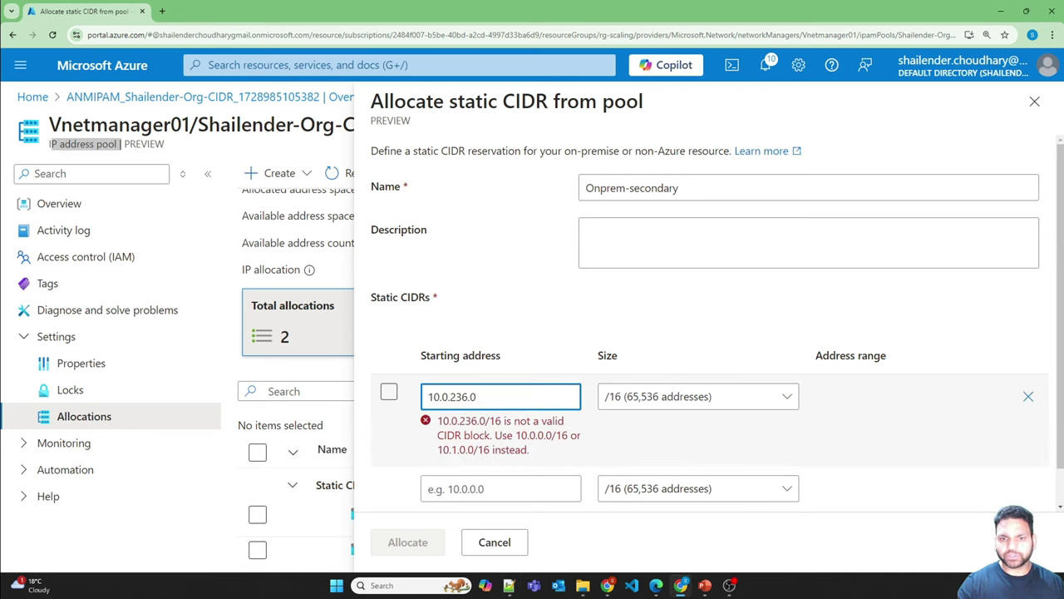
{"action": "left_click", "coordinate": [657, 405]}
{"action": "left_click", "coordinate": [844, 184]}
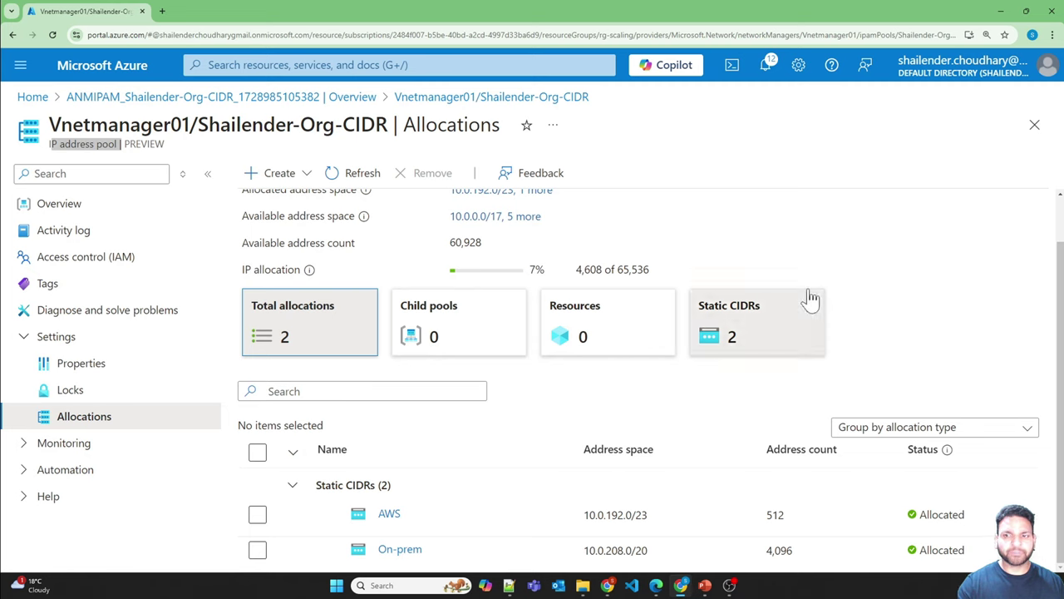
{"action": "left_click", "coordinate": [365, 176]}
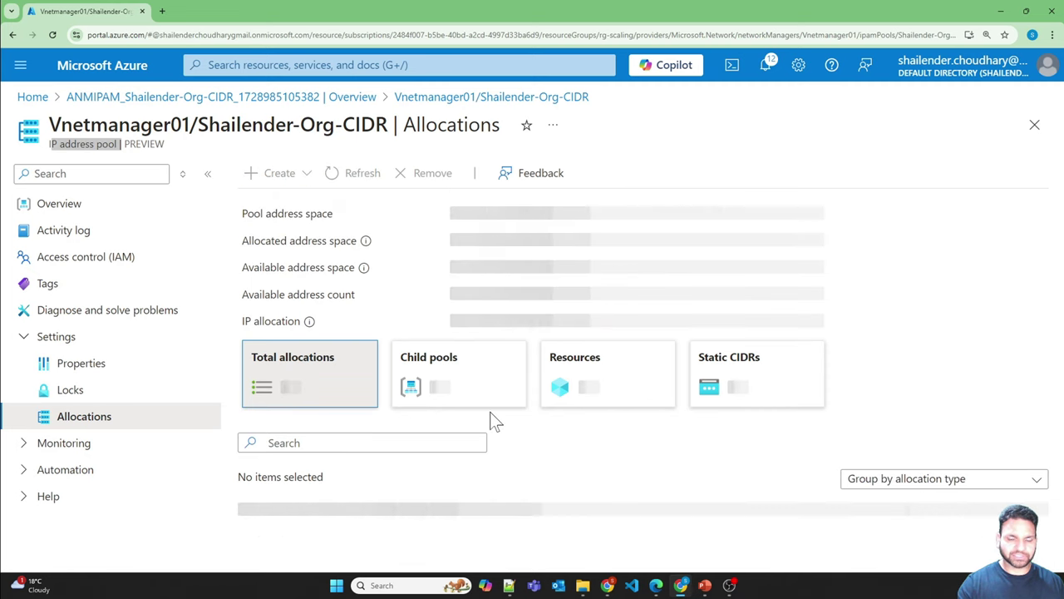
{"action": "scroll", "coordinate": [431, 461], "scroll_direction": "down", "scroll_amount": 1}
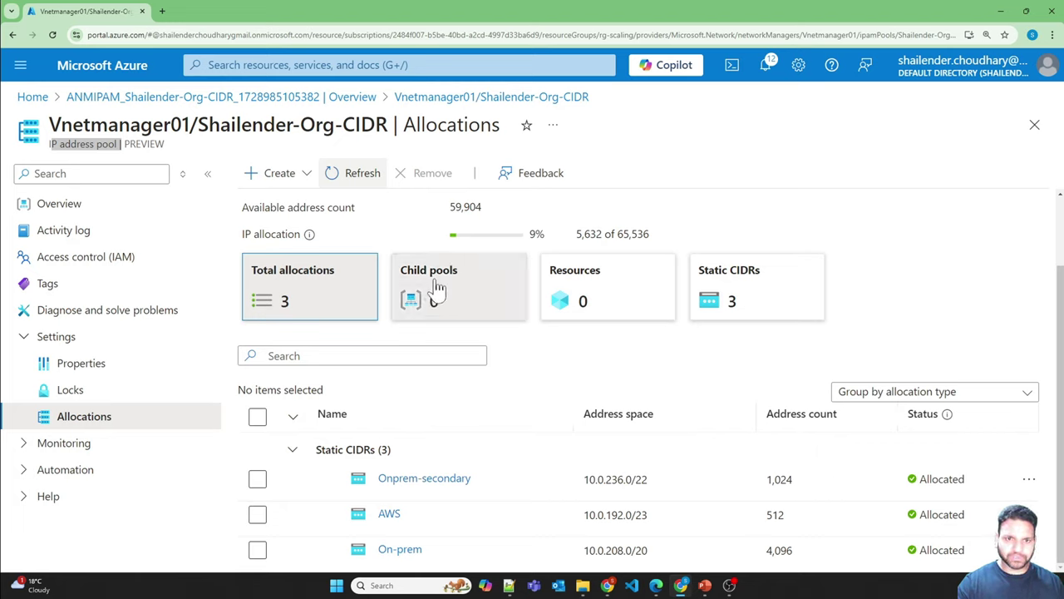
Step: Start creating a child pool under the current pool, name it Management-sub and continue to its IP address settings
{"action": "left_click", "coordinate": [307, 175]}
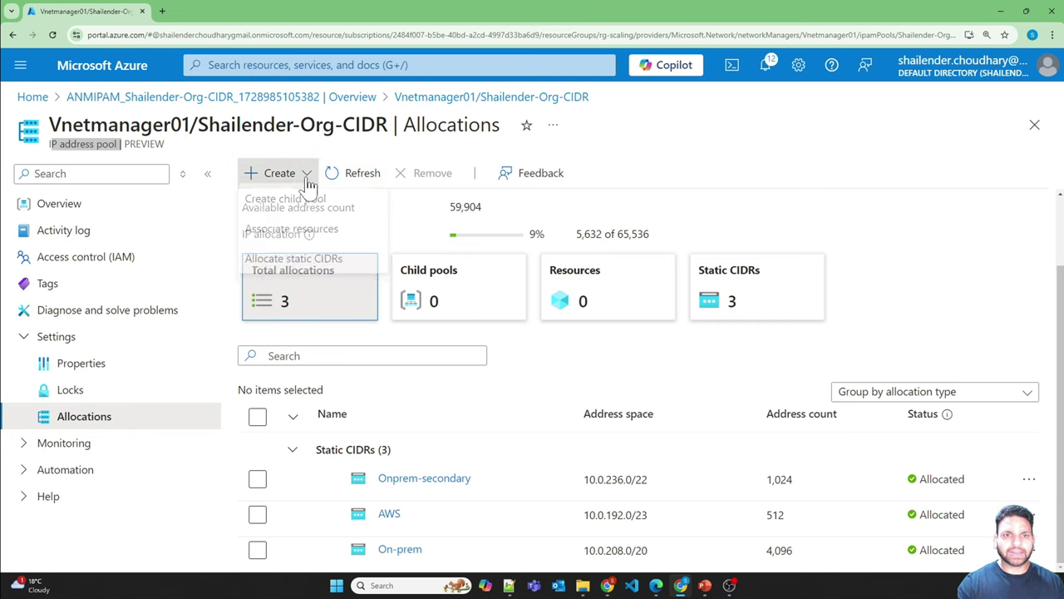
{"action": "left_click", "coordinate": [304, 206]}
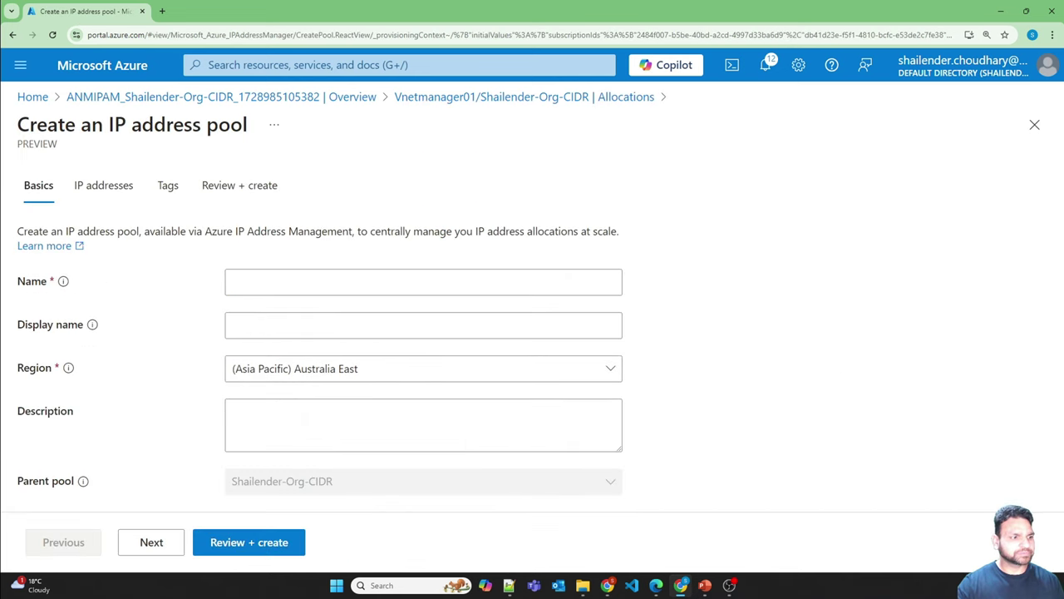
{"action": "left_click", "coordinate": [423, 282]}
{"action": "type", "text": "Management-sub"}
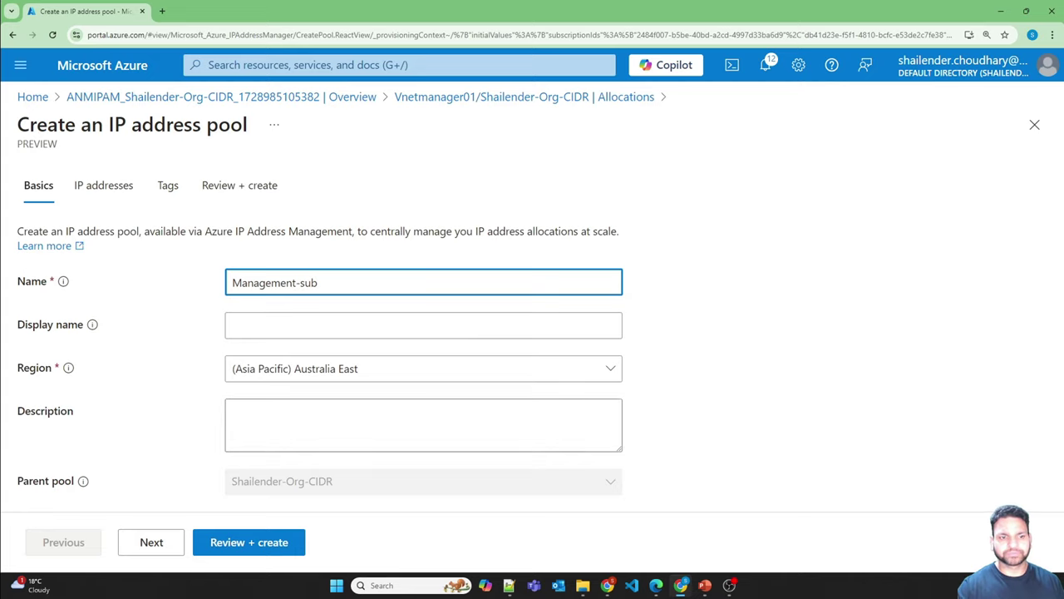
{"action": "left_click", "coordinate": [148, 547]}
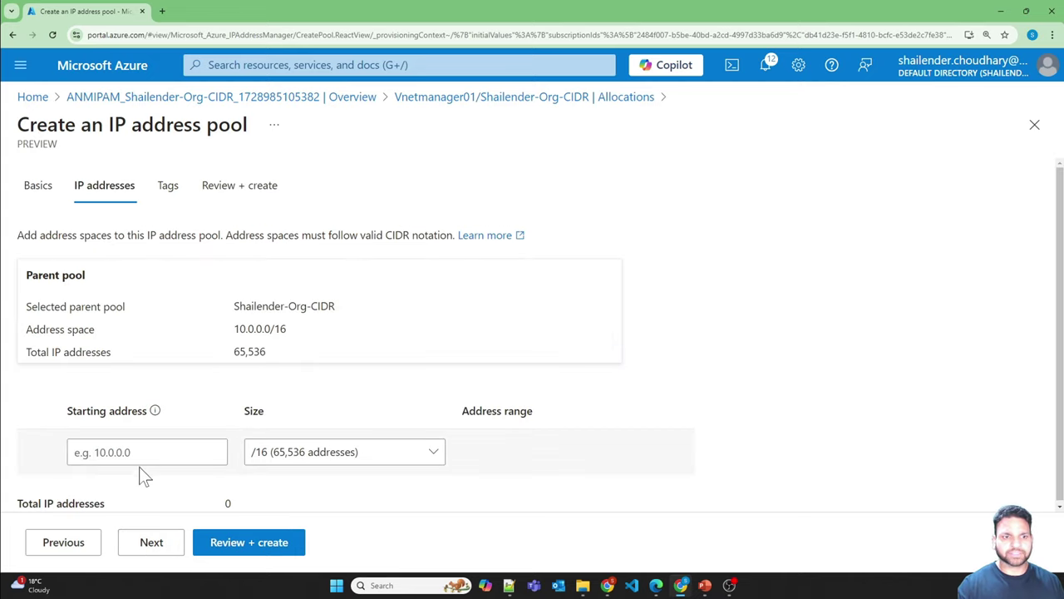
Step: Give the Management-sub child pool an address space starting at 10.0.252.0 with size /22 (1,024 addresses)
{"action": "left_click", "coordinate": [80, 451]}
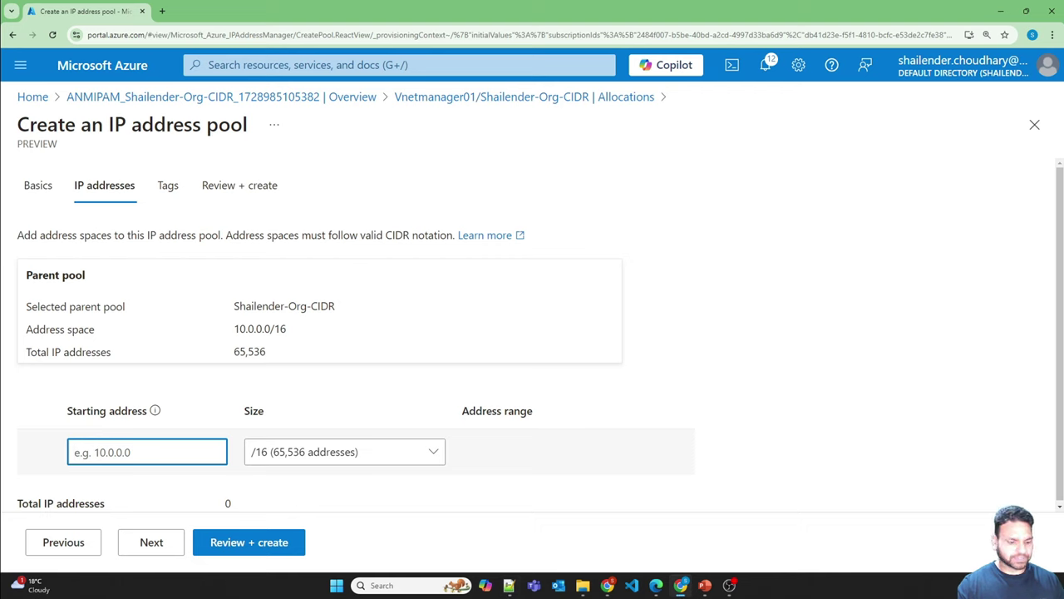
{"action": "type", "text": "10.0.252.0"}
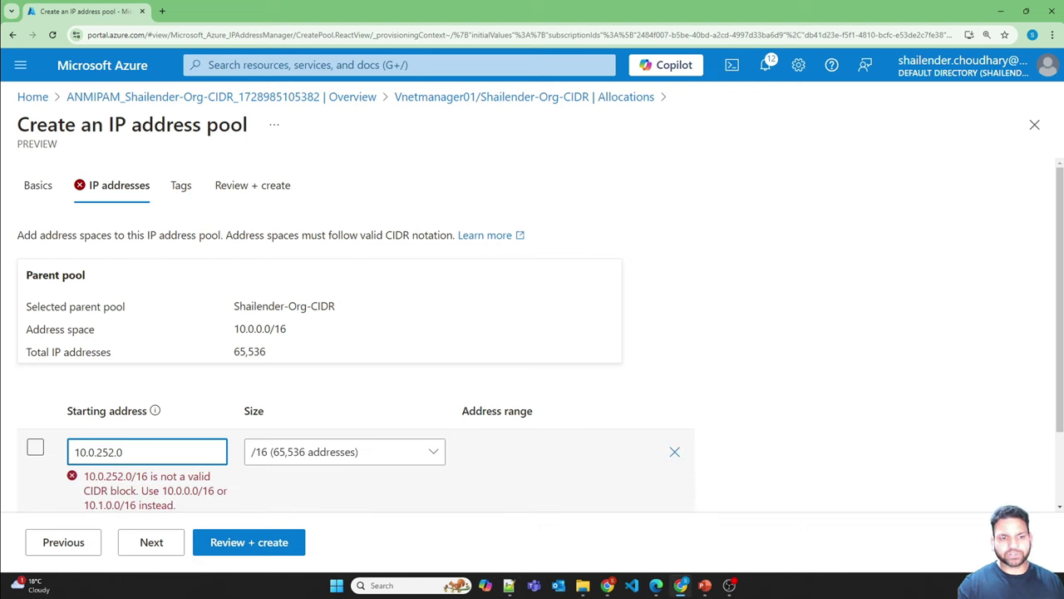
{"action": "left_click", "coordinate": [331, 463]}
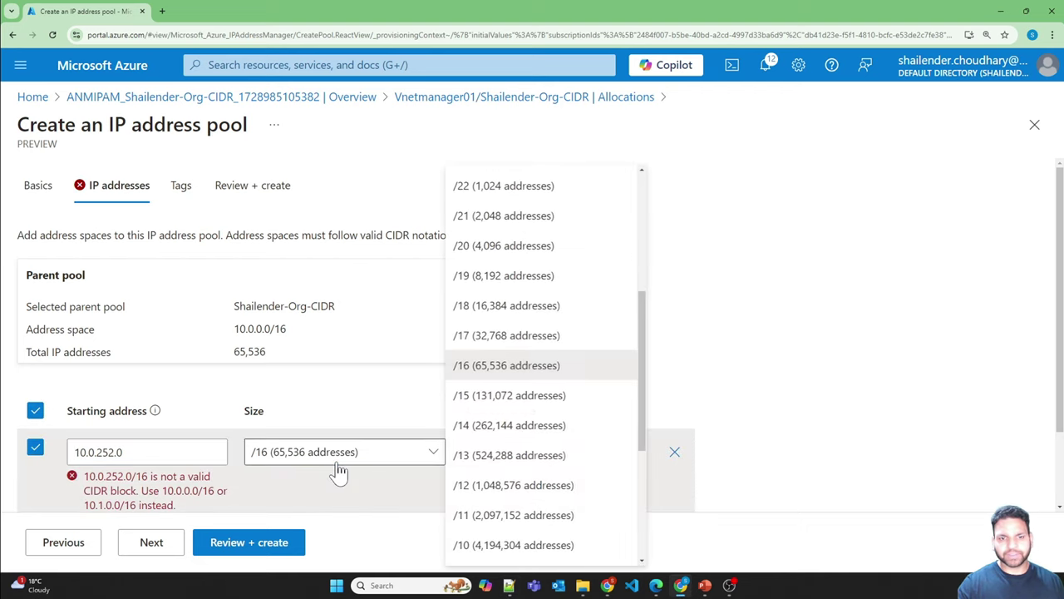
{"action": "left_click", "coordinate": [487, 188]}
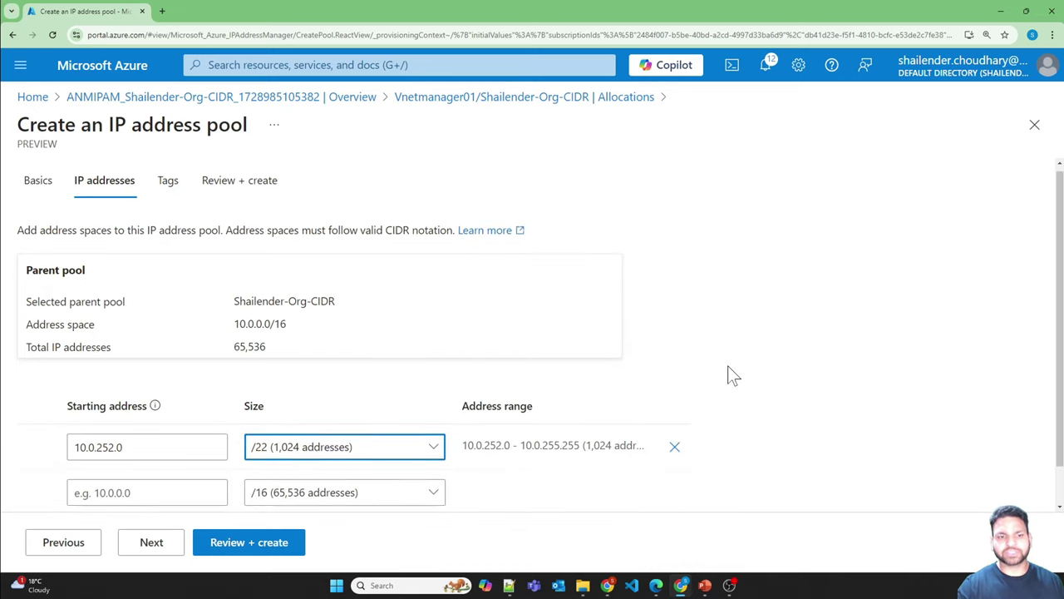
{"action": "scroll", "coordinate": [728, 375], "scroll_direction": "down", "scroll_amount": 1}
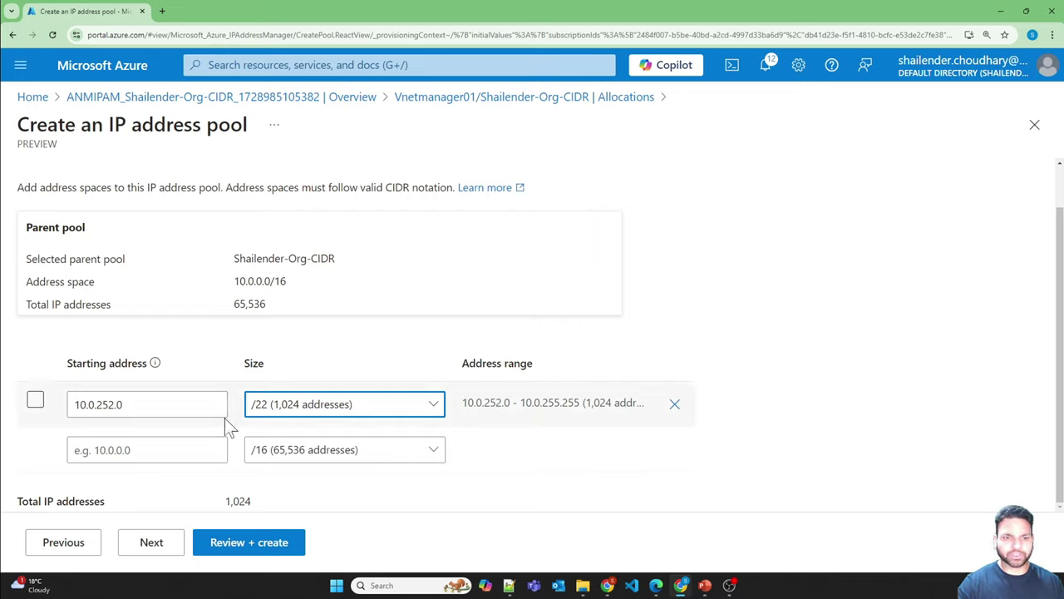
Step: Leave the child pool's tags empty, review its settings and create the Management-sub pool
{"action": "left_click", "coordinate": [176, 549]}
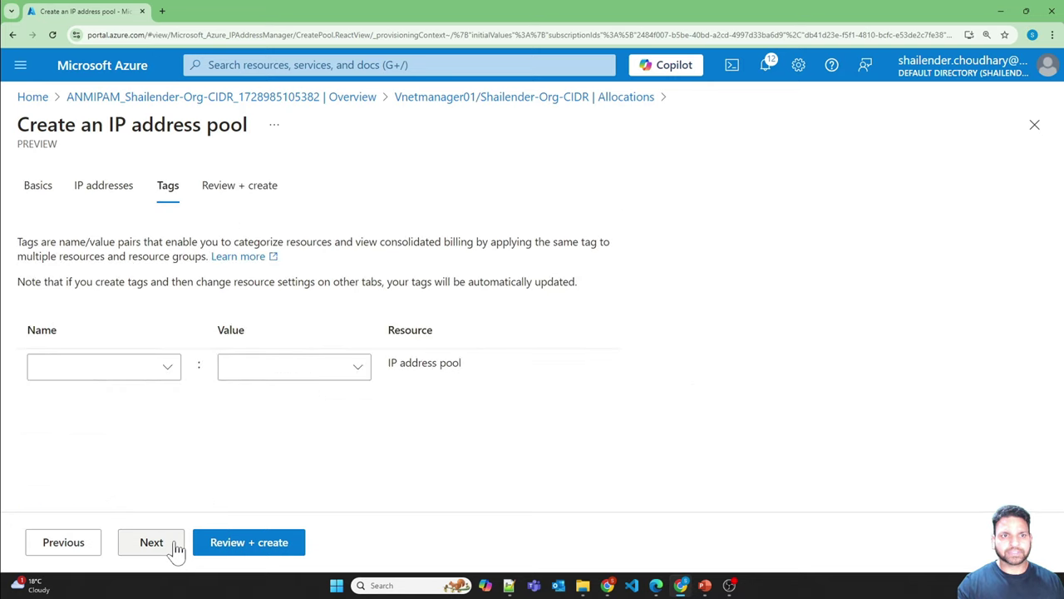
{"action": "left_click", "coordinate": [228, 555]}
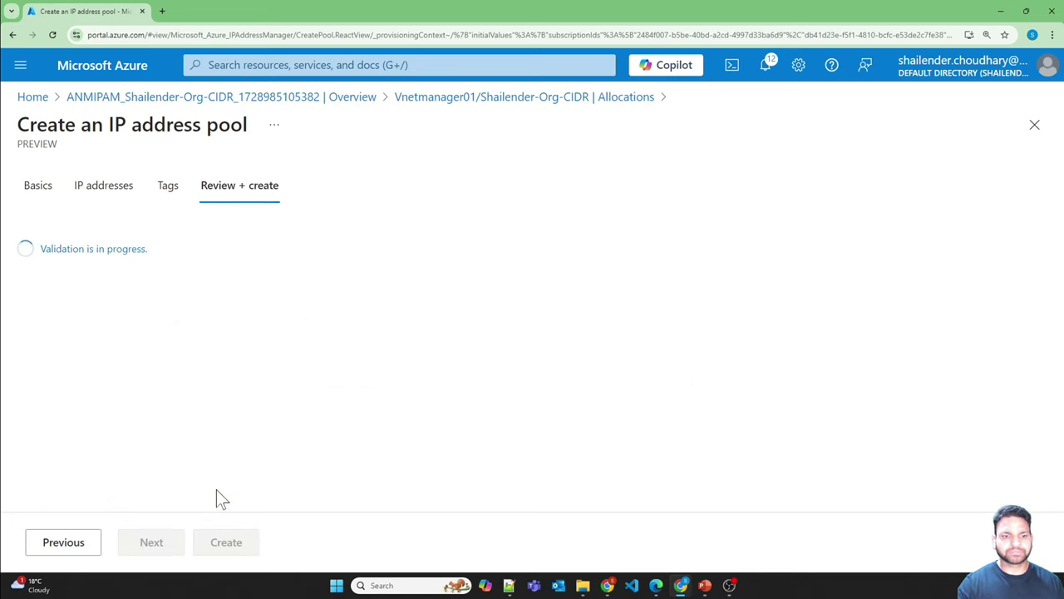
{"action": "left_click", "coordinate": [225, 542]}
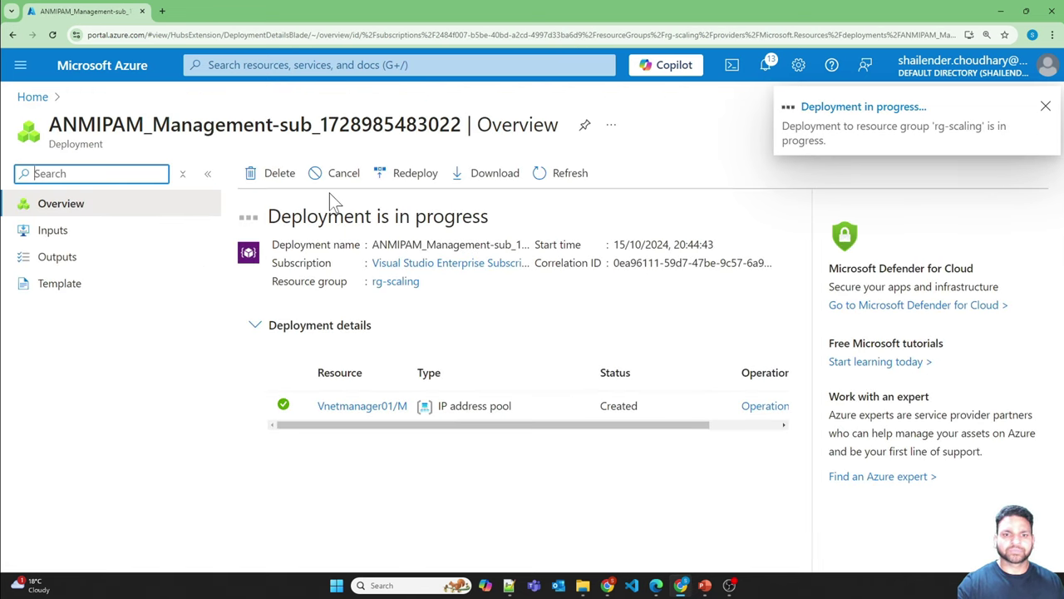
Step: Open the IP address pools of the Vnetmanager01 network manager to check the pool hierarchy
{"action": "left_click", "coordinate": [333, 65]}
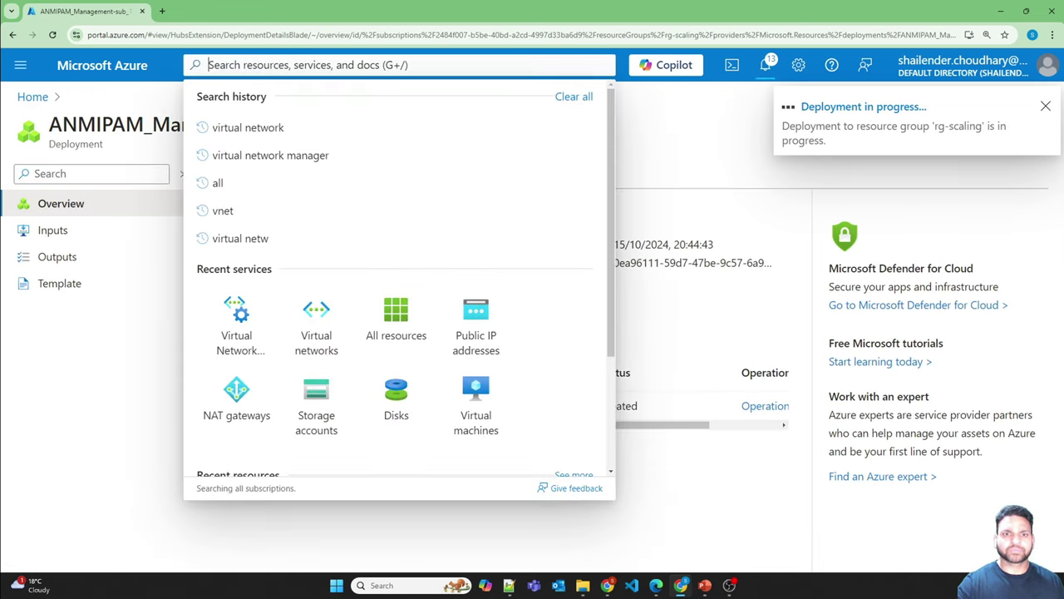
{"action": "left_click", "coordinate": [237, 326]}
{"action": "left_click", "coordinate": [212, 259]}
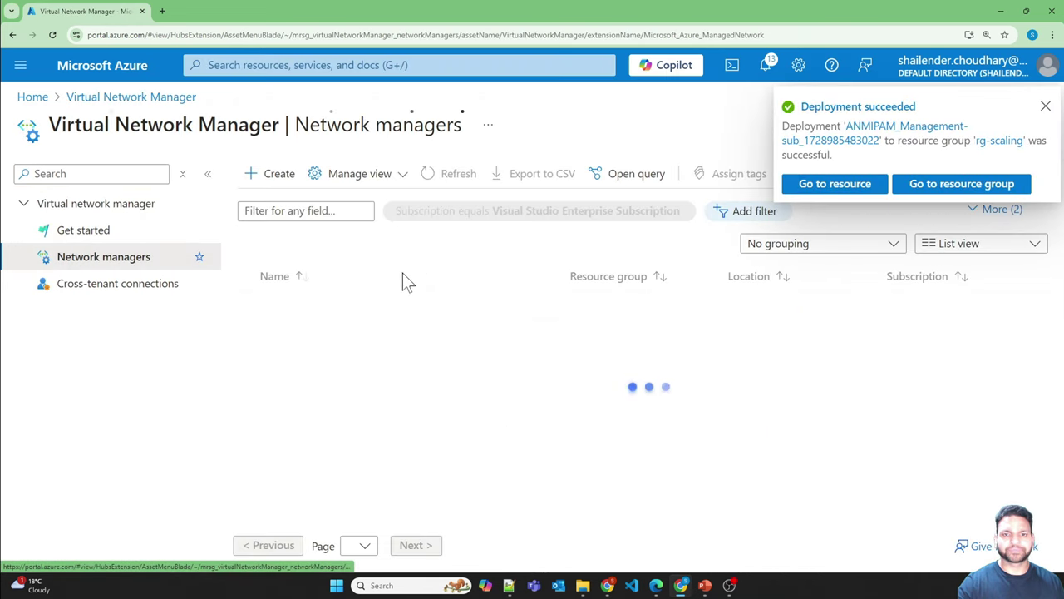
{"action": "left_click", "coordinate": [323, 306]}
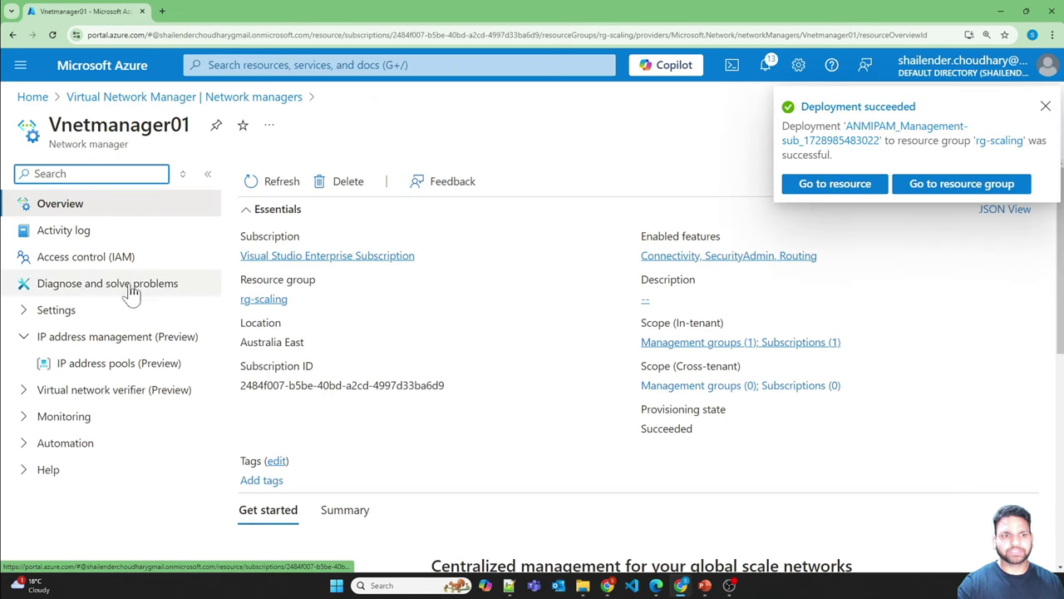
{"action": "left_click", "coordinate": [80, 366]}
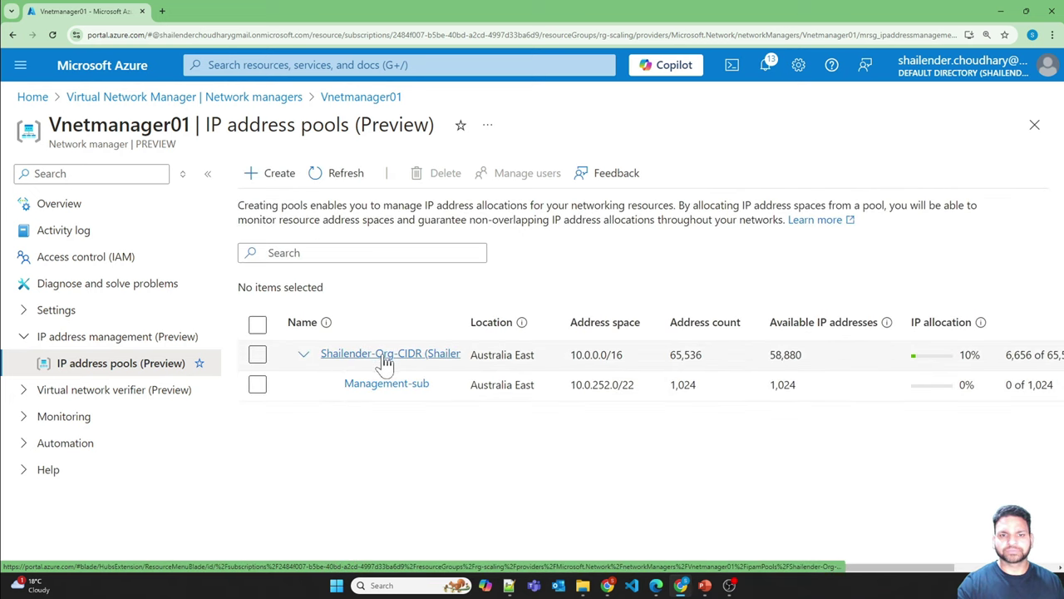
Step: Open the allocations of the 10.0.0.0/16 parent pool and review its child pools and static CIDRs
{"action": "left_click", "coordinate": [384, 360]}
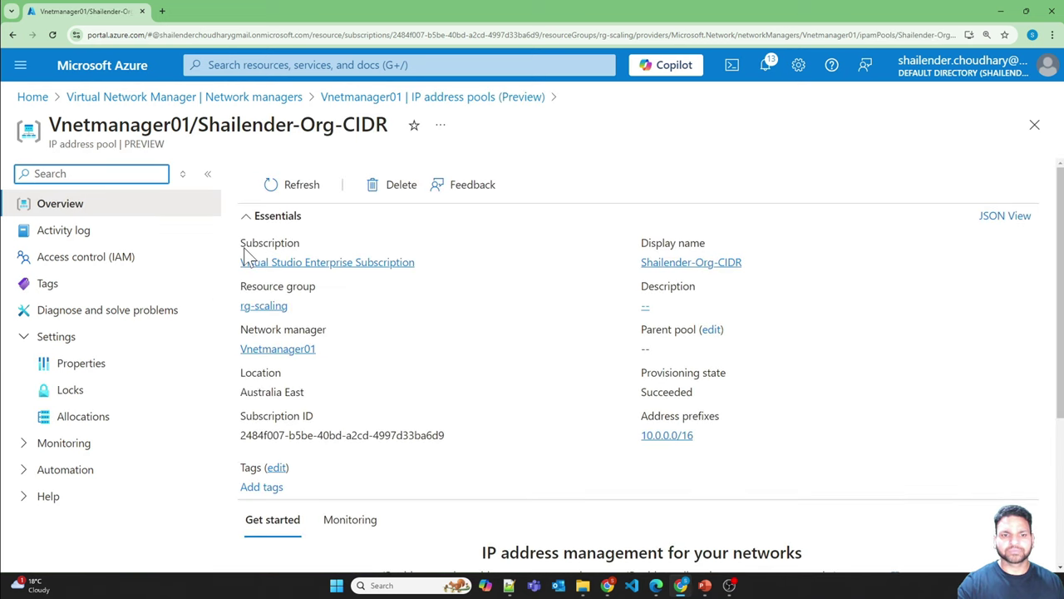
{"action": "scroll", "coordinate": [369, 380], "scroll_direction": "down", "scroll_amount": 4}
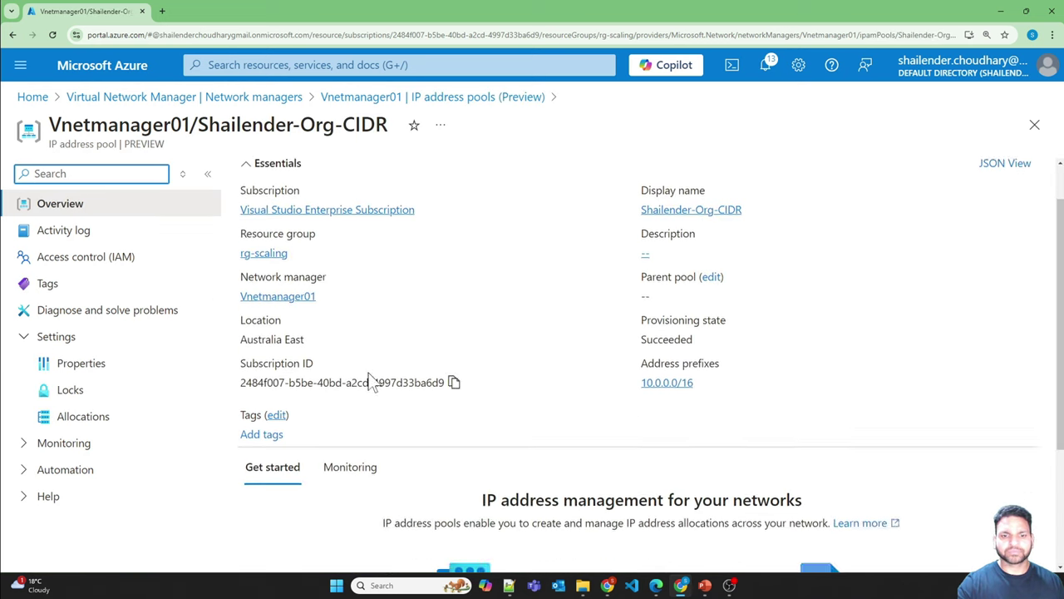
{"action": "left_click", "coordinate": [84, 416]}
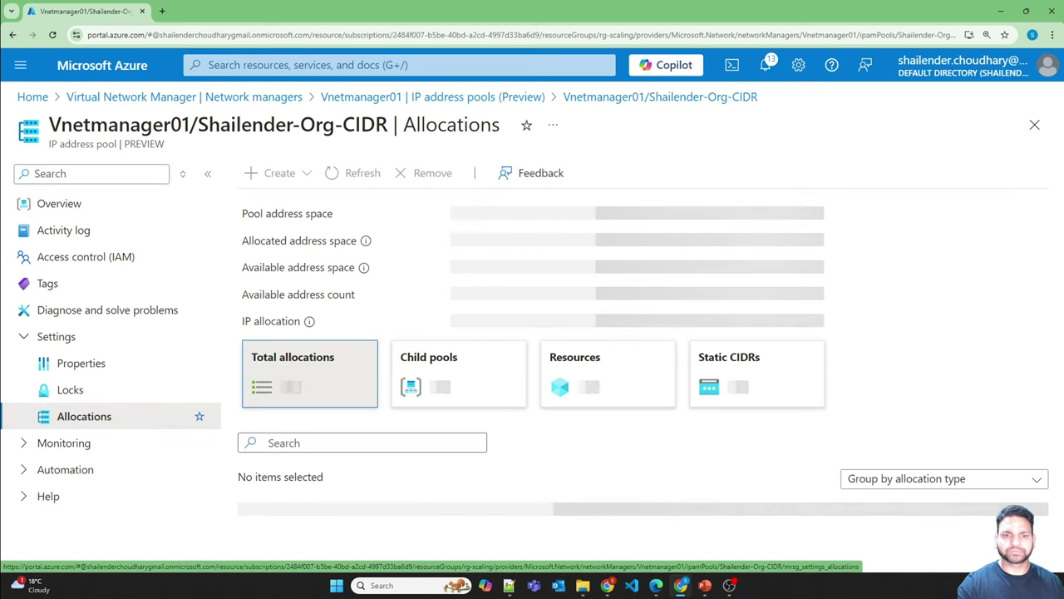
{"action": "scroll", "coordinate": [499, 457], "scroll_direction": "down", "scroll_amount": 3}
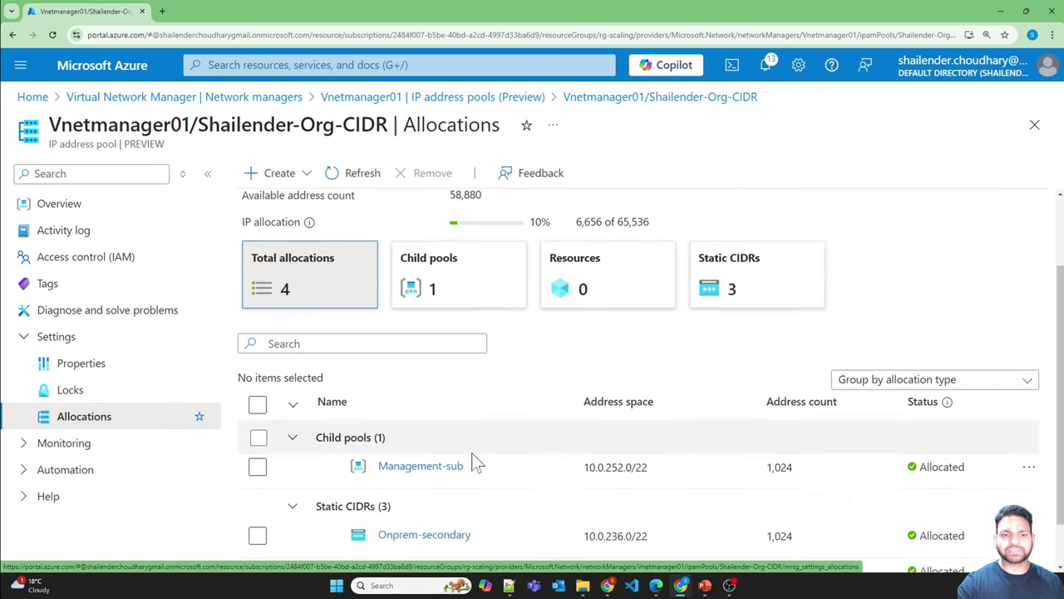
{"action": "scroll", "coordinate": [331, 413], "scroll_direction": "up", "scroll_amount": 3}
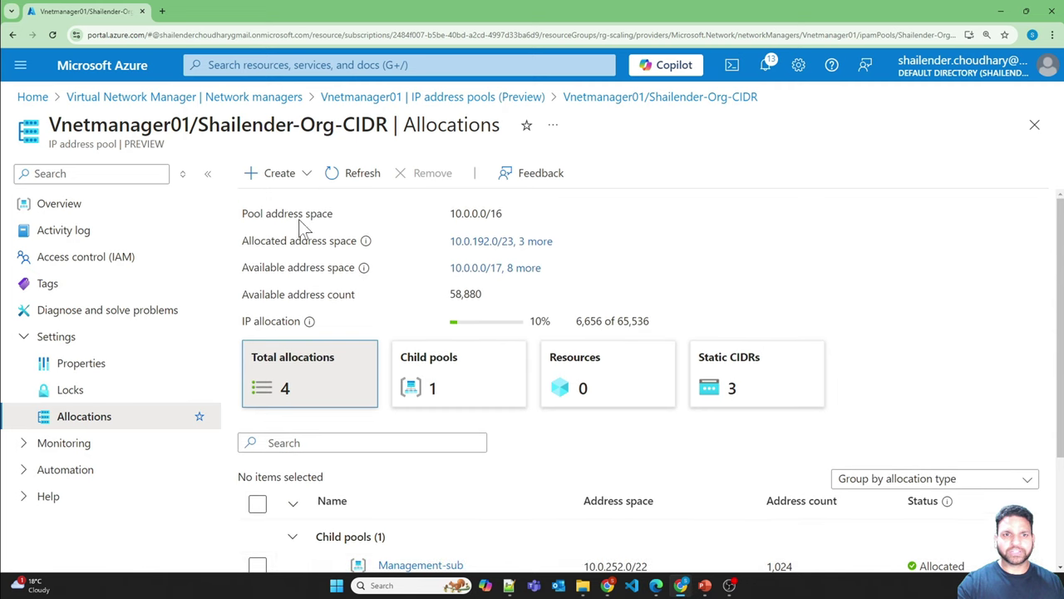
Step: Start creating a child pool under the 10.0.0.0/16 pool, name it Dev-Sub and continue to its IP address settings
{"action": "left_click", "coordinate": [306, 179]}
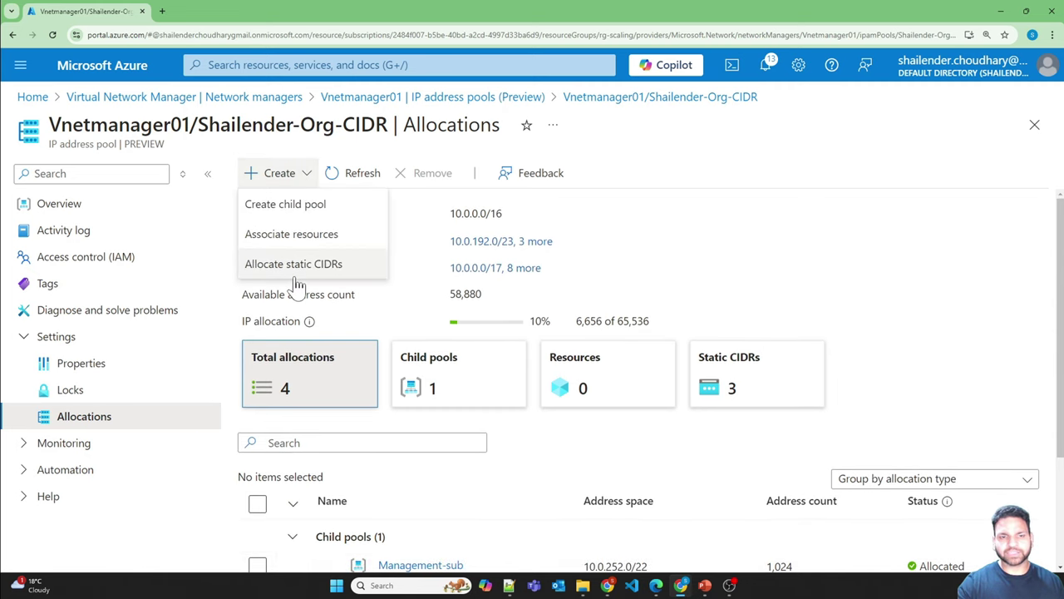
{"action": "left_click", "coordinate": [292, 205]}
{"action": "left_click", "coordinate": [423, 282]}
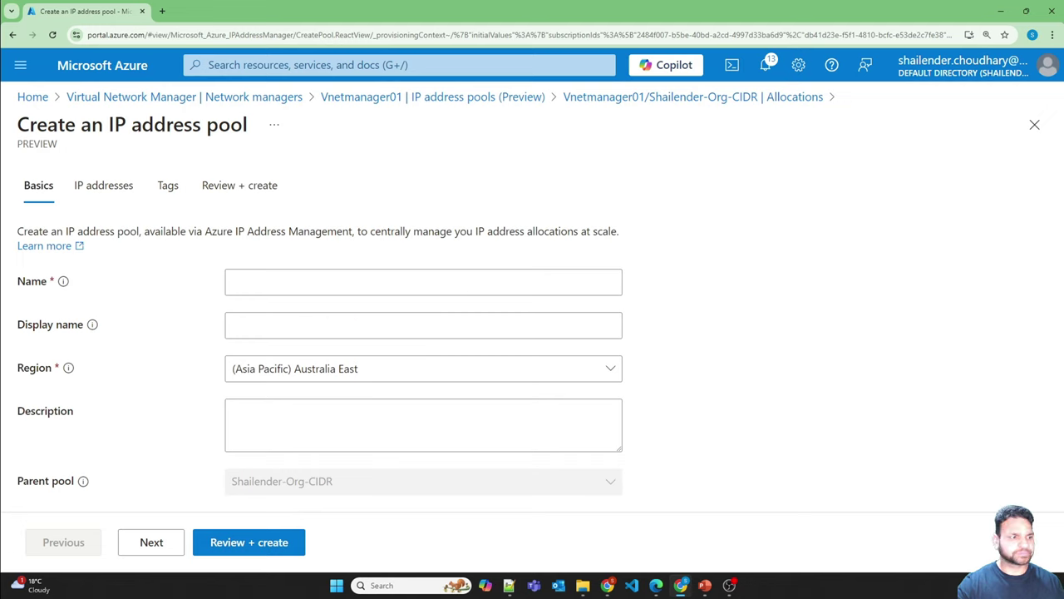
{"action": "type", "text": "Dev-Sub"}
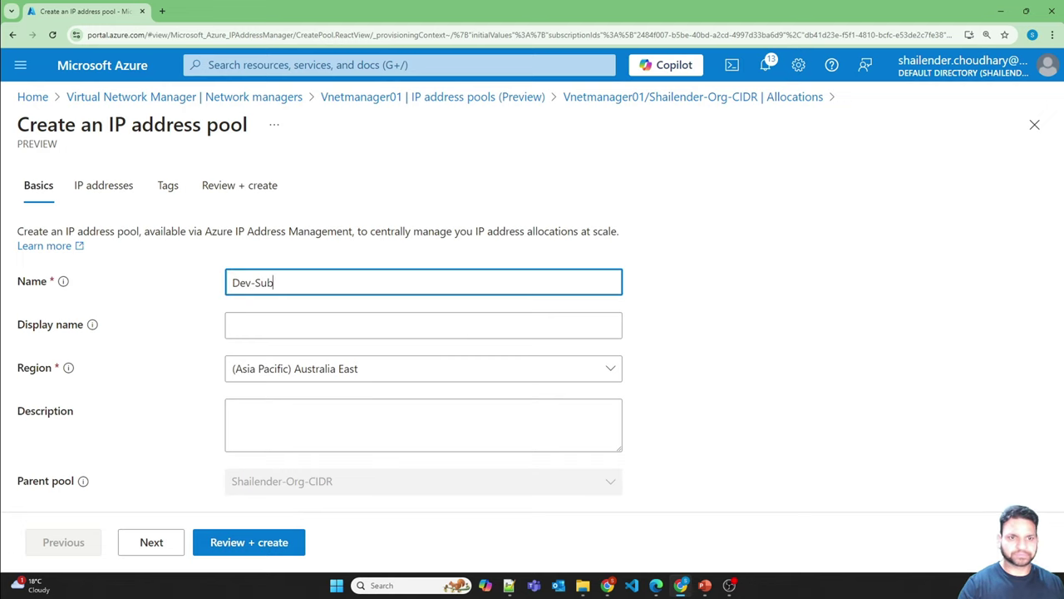
{"action": "left_click", "coordinate": [165, 544]}
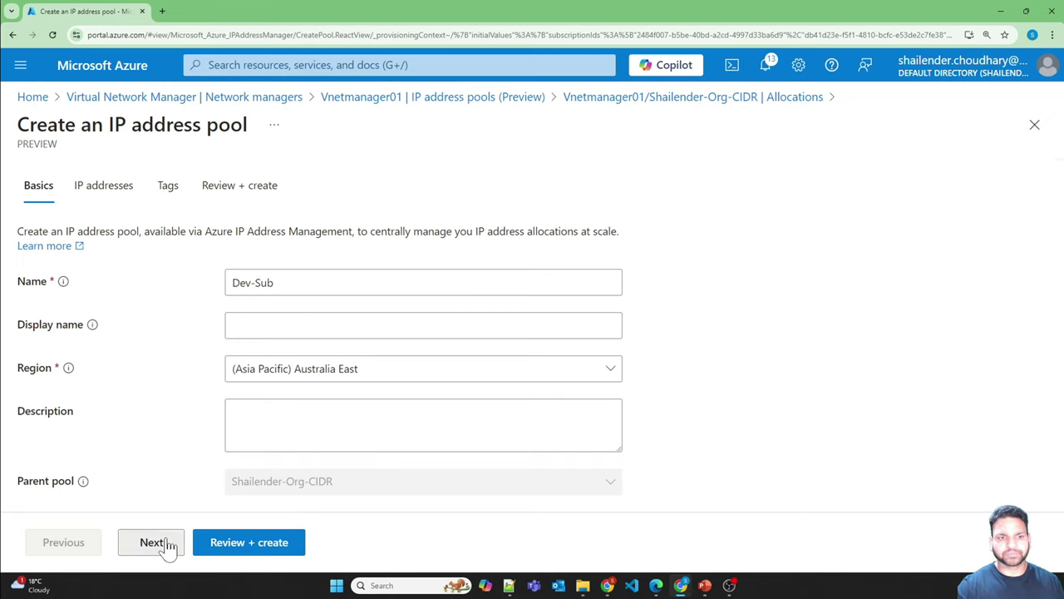
Step: Give Dev-Sub an address space starting at 10.0.224.0 with size /22 (1,024 addresses) and create the child pool
{"action": "left_click", "coordinate": [147, 452]}
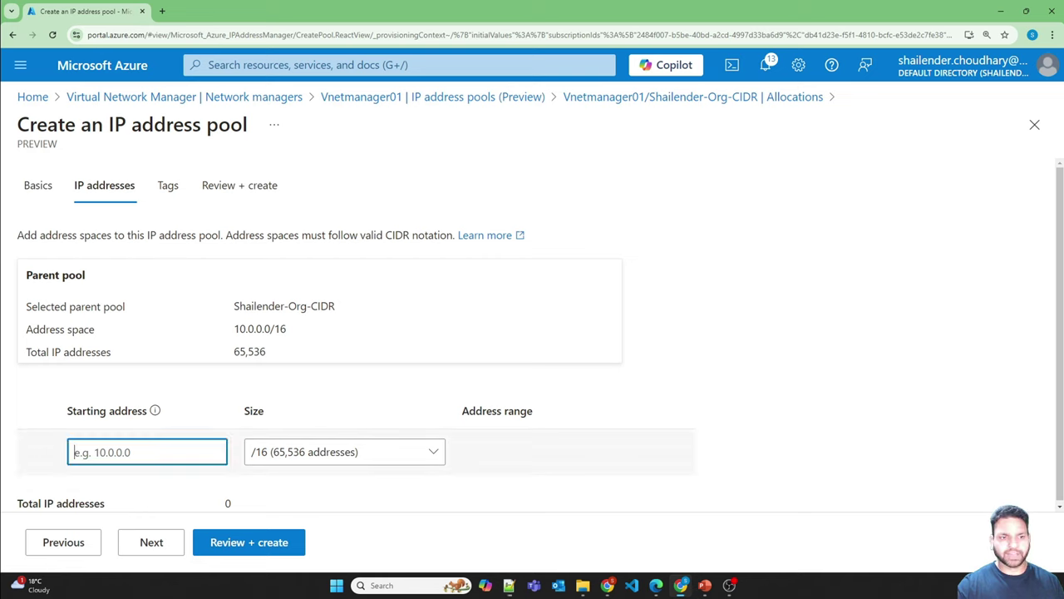
{"action": "type", "text": "10.0.224.0"}
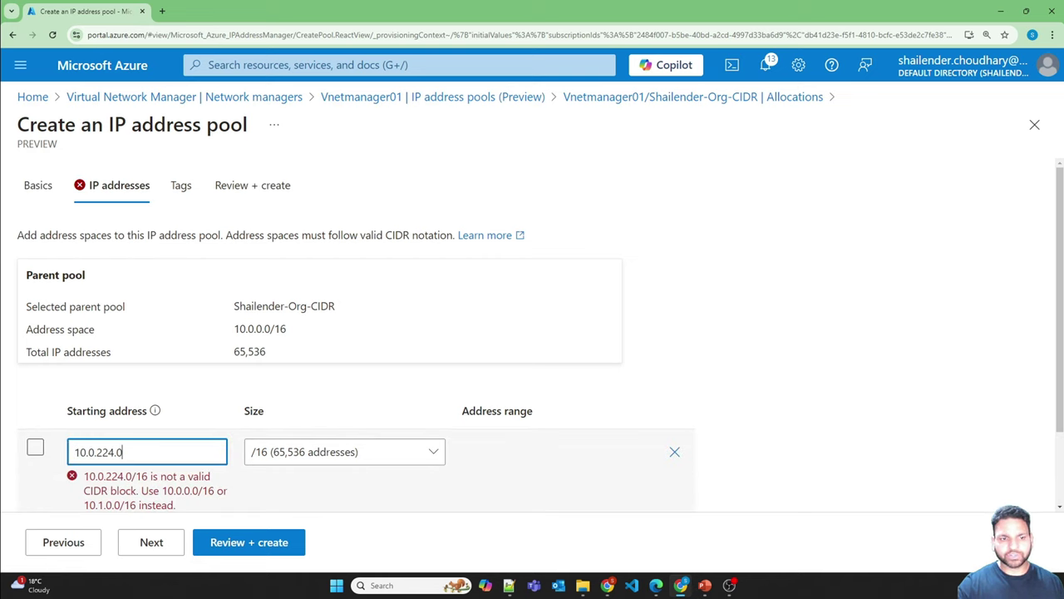
{"action": "left_click", "coordinate": [304, 460]}
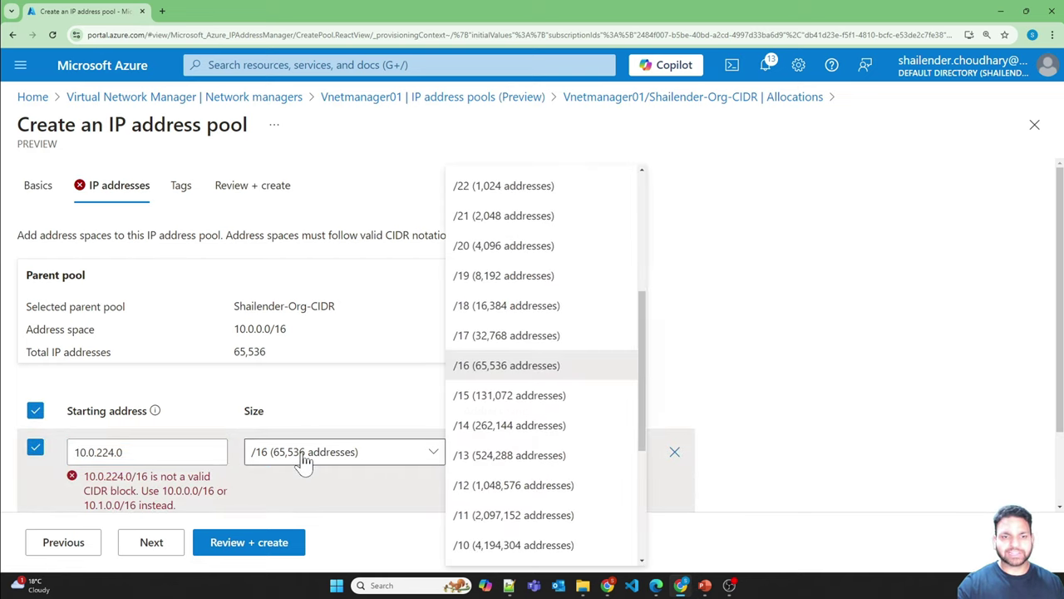
{"action": "left_click", "coordinate": [482, 188]}
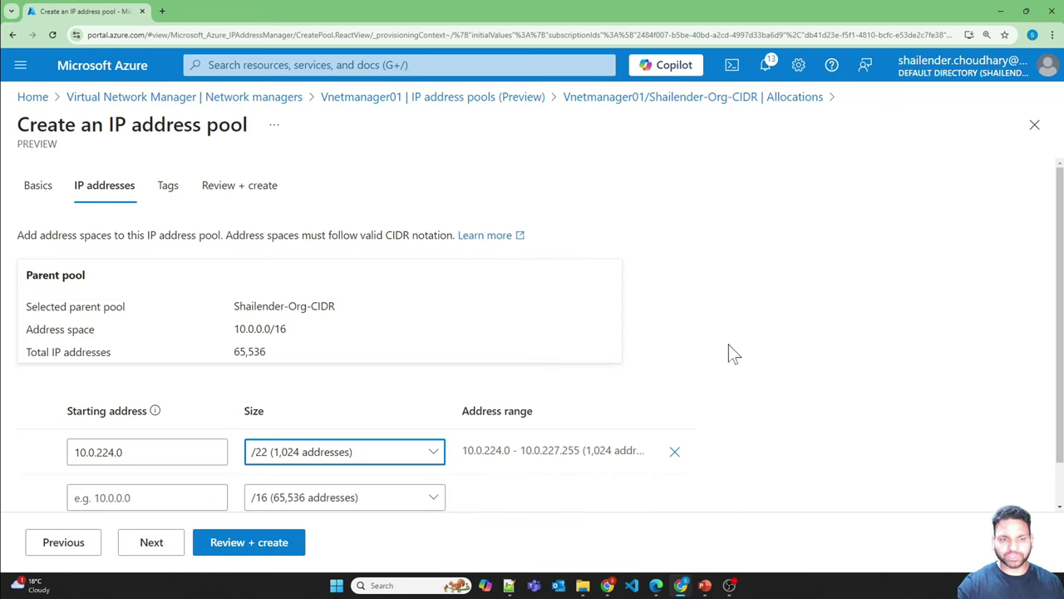
{"action": "left_click", "coordinate": [240, 543]}
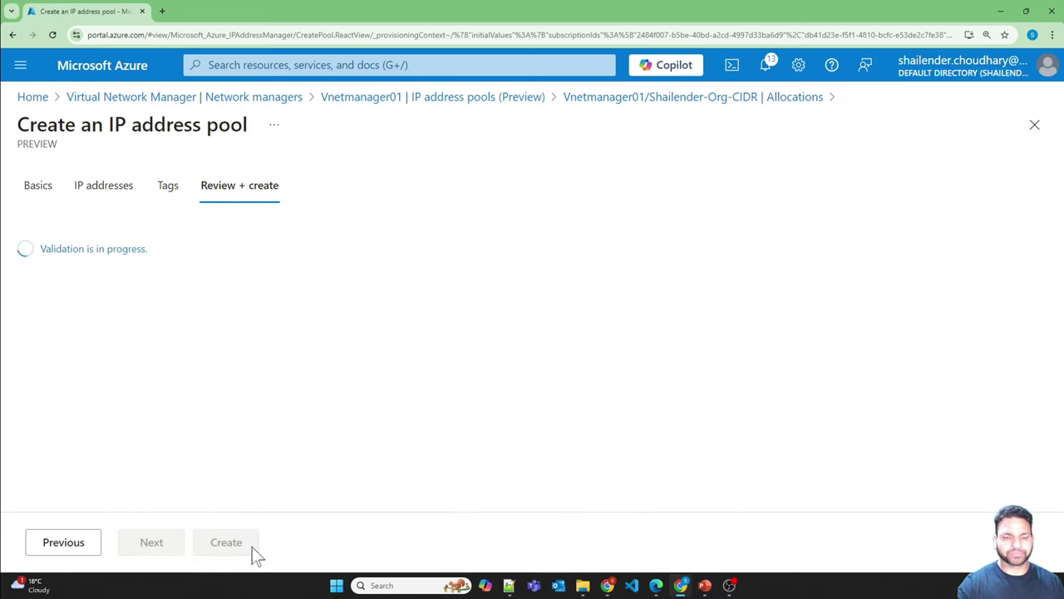
{"action": "left_click", "coordinate": [235, 538]}
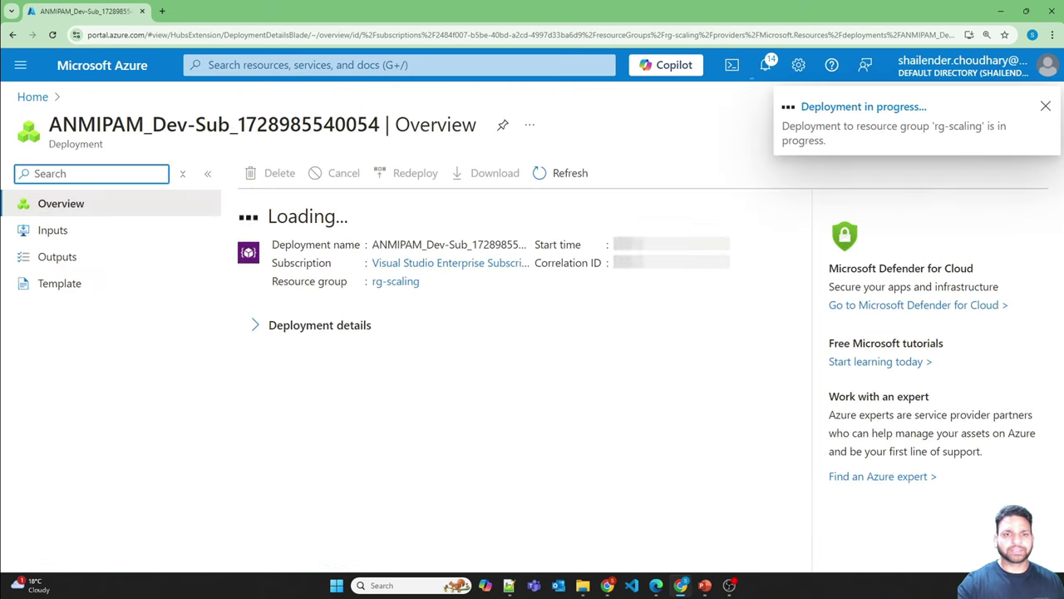
Step: Return to the Vnetmanager01 network manager in Virtual Network Manager and open the allocations of its 10.0.0.0/16 IP address pool
{"action": "left_click", "coordinate": [299, 64]}
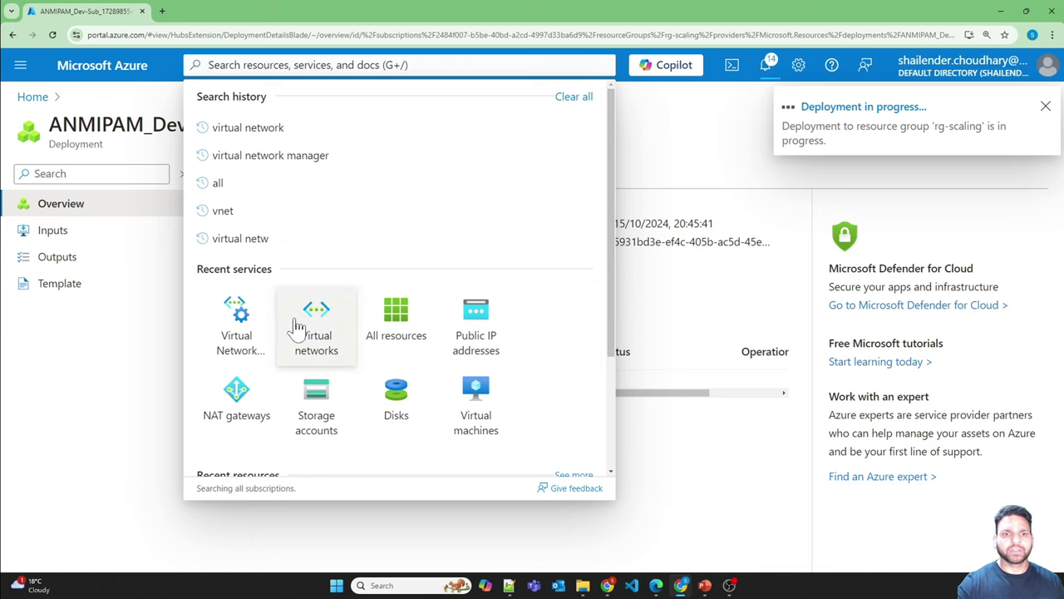
{"action": "left_click", "coordinate": [237, 331]}
{"action": "left_click", "coordinate": [103, 259]}
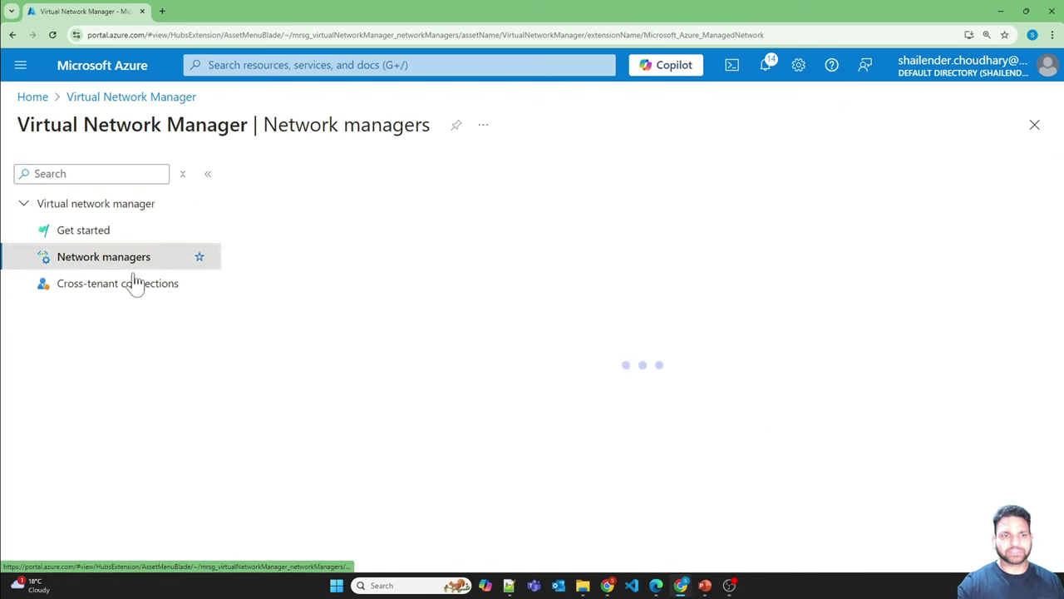
{"action": "left_click", "coordinate": [314, 308]}
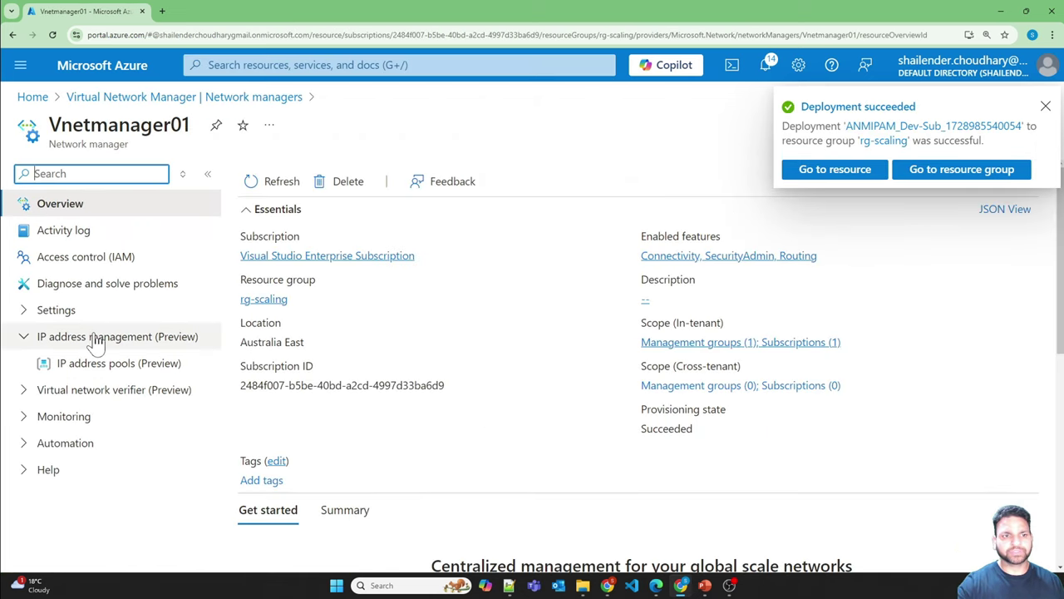
{"action": "left_click", "coordinate": [104, 366]}
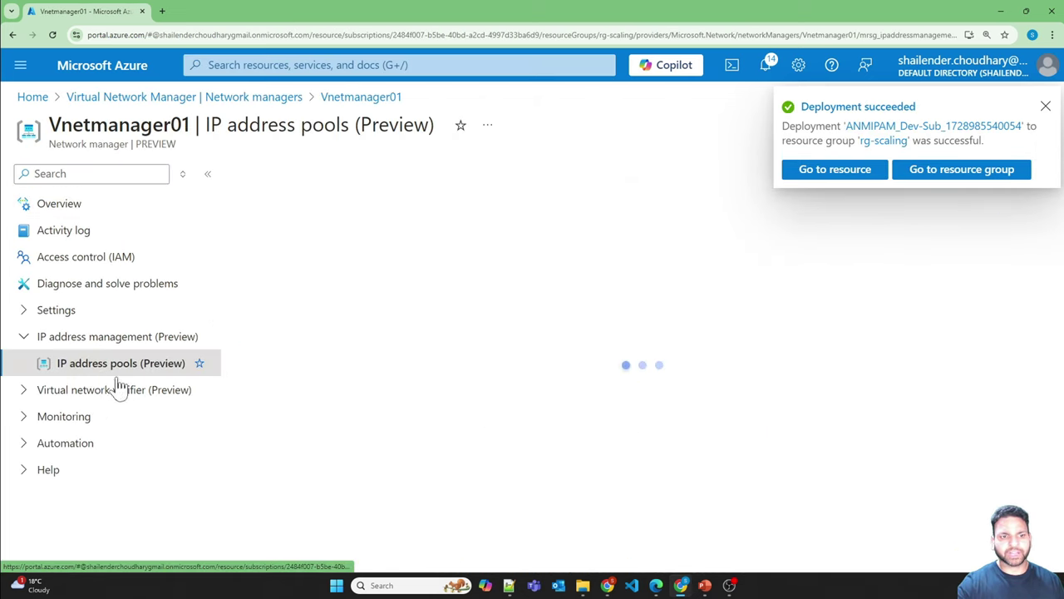
{"action": "left_click", "coordinate": [368, 357]}
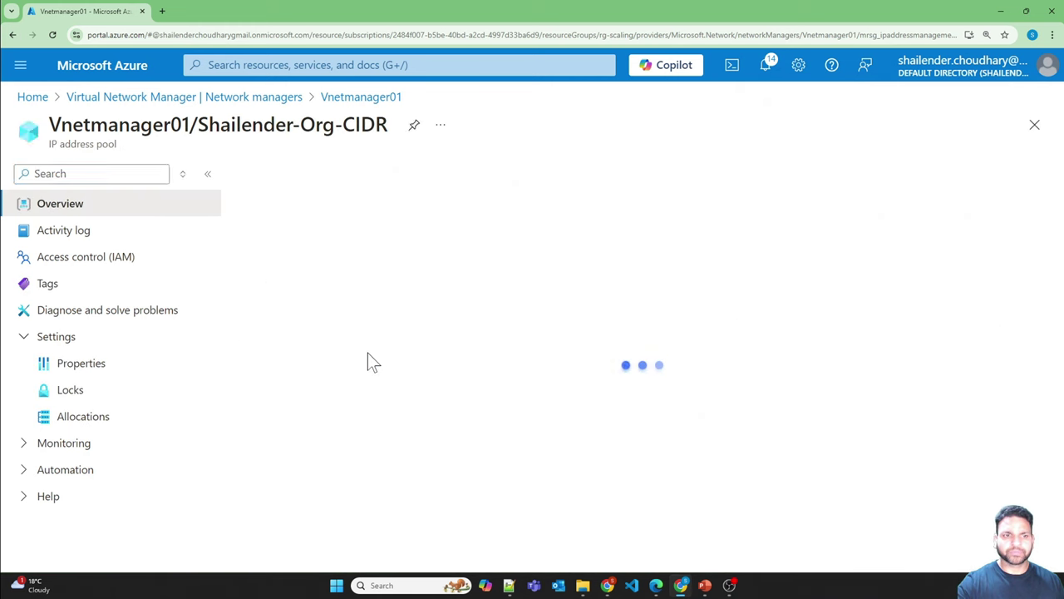
{"action": "left_click", "coordinate": [83, 418]}
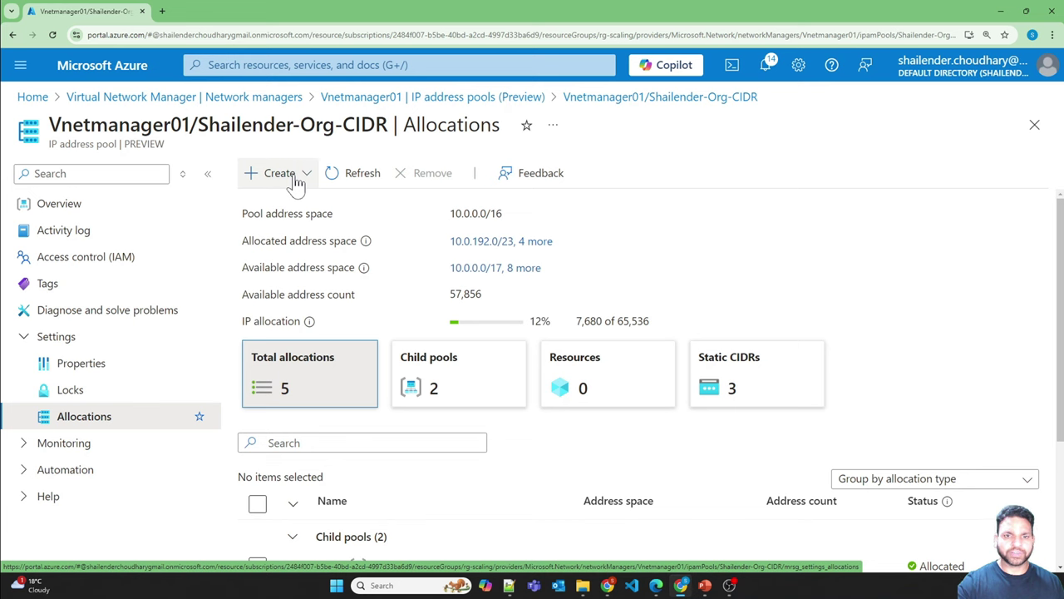
Step: Start another child pool under the 10.0.0.0/16 pool, name it Prod-Sub and continue to its IP address settings
{"action": "left_click", "coordinate": [296, 183]}
{"action": "left_click", "coordinate": [287, 205]}
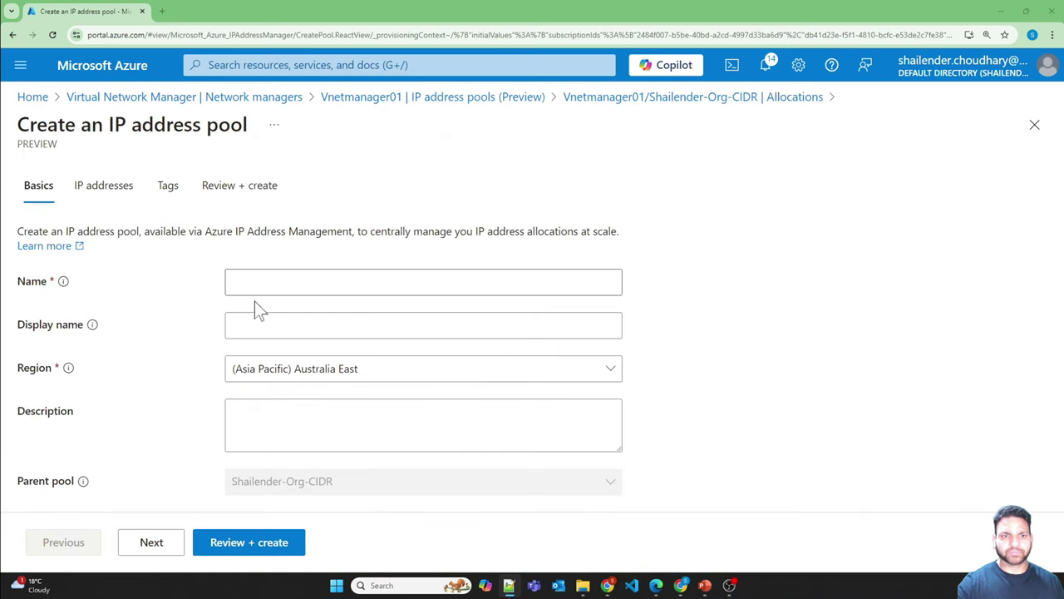
{"action": "left_click", "coordinate": [257, 283]}
{"action": "type", "text": "Prod-"}
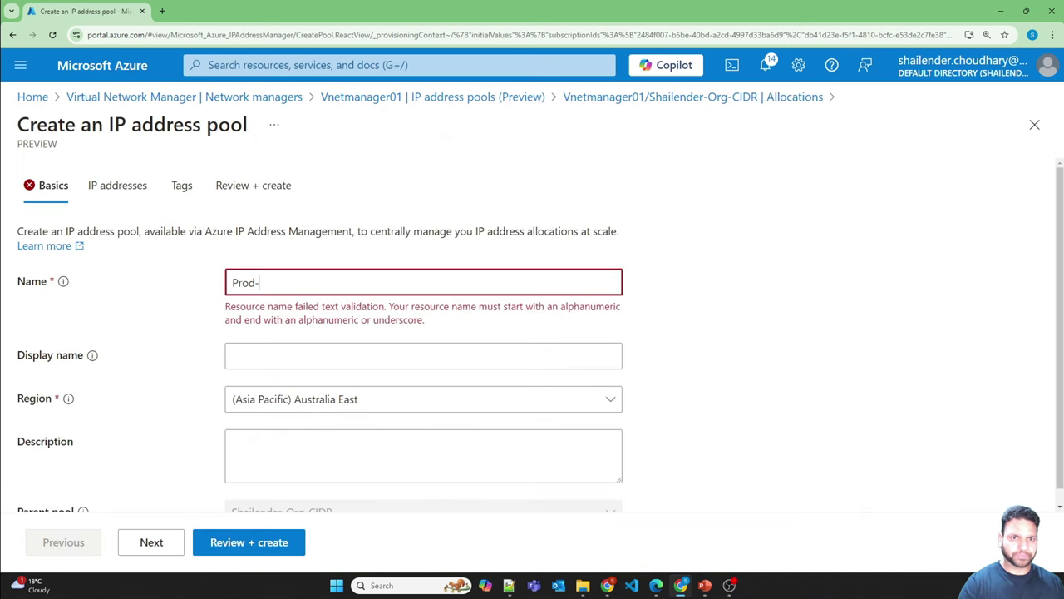
{"action": "type", "text": "Sub"}
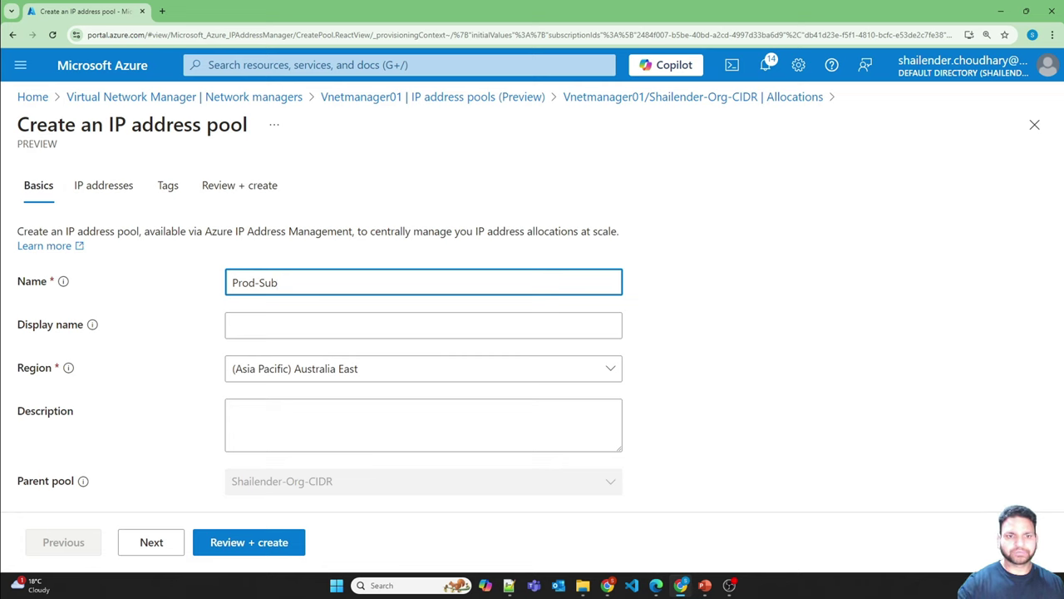
{"action": "left_click", "coordinate": [150, 542]}
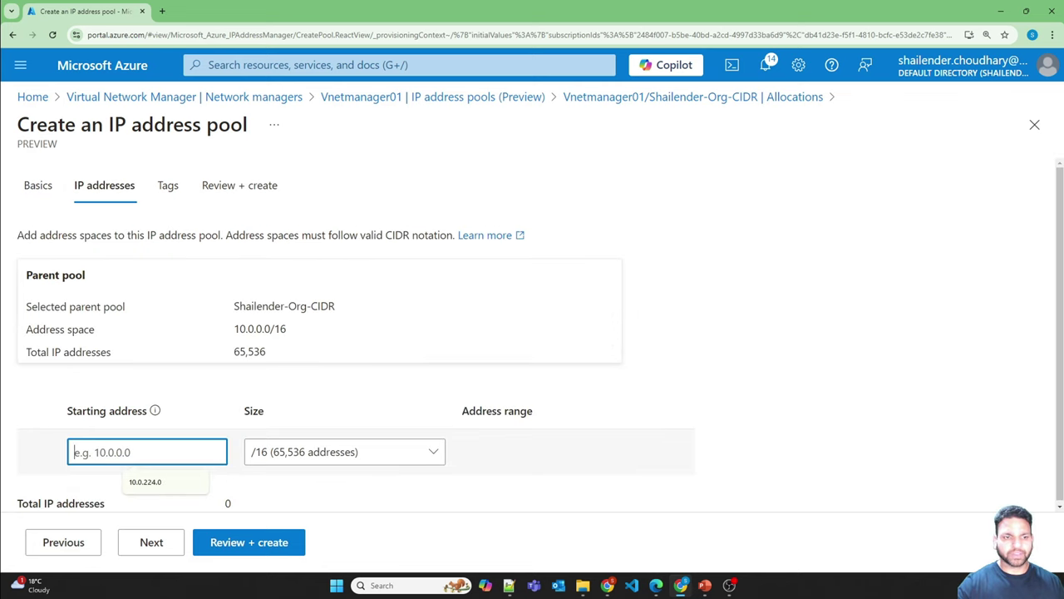
Step: Set Prod-Sub's address space to start at 10.0.248.0 with size /22 (1,024 addresses) and create the pool
{"action": "type", "text": "10.0.248.0"}
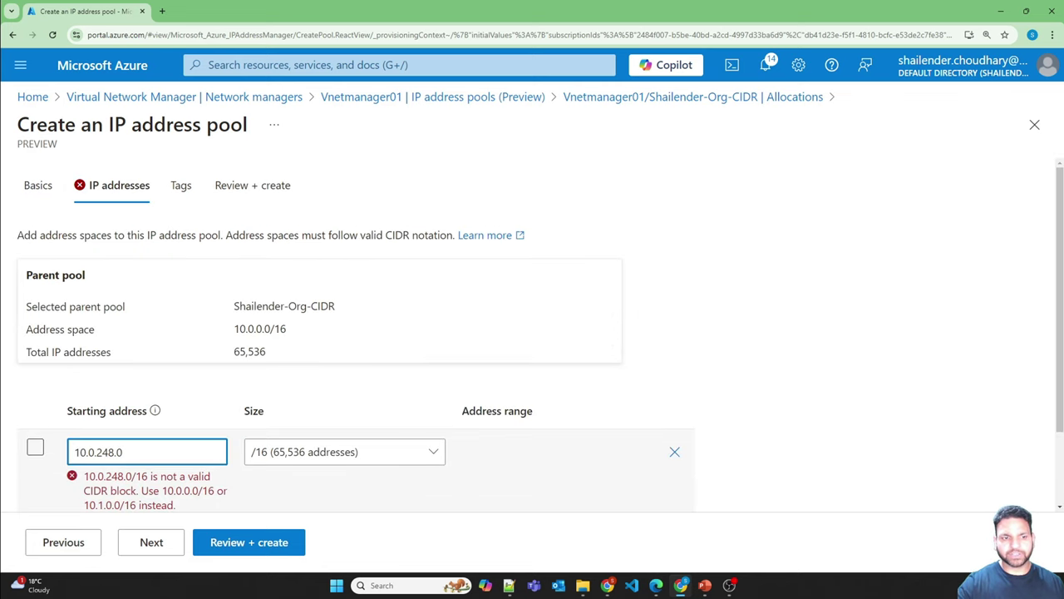
{"action": "left_click", "coordinate": [333, 456]}
{"action": "left_click", "coordinate": [520, 186]}
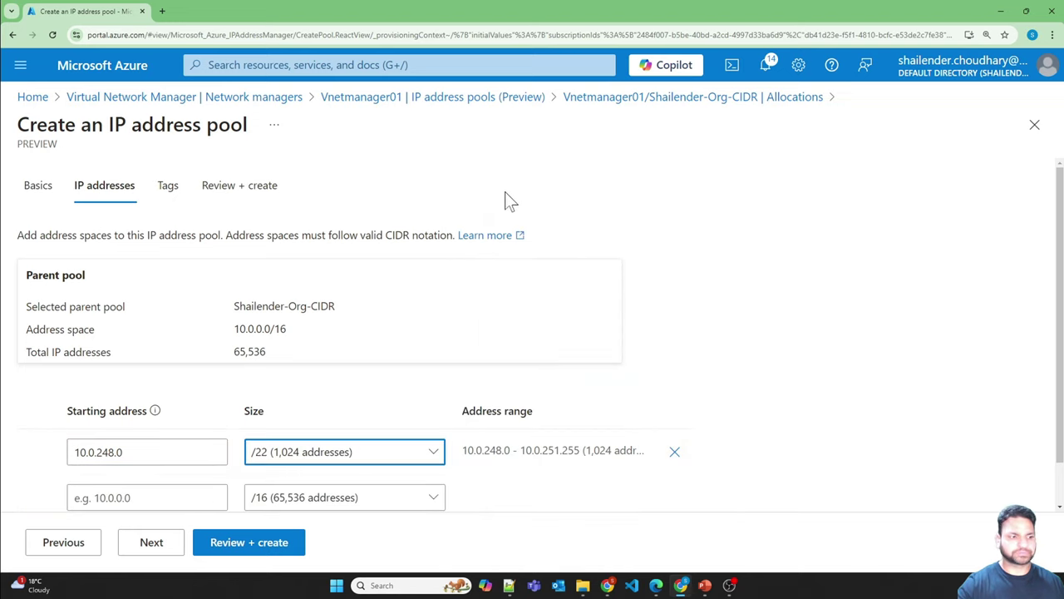
{"action": "left_click", "coordinate": [228, 548]}
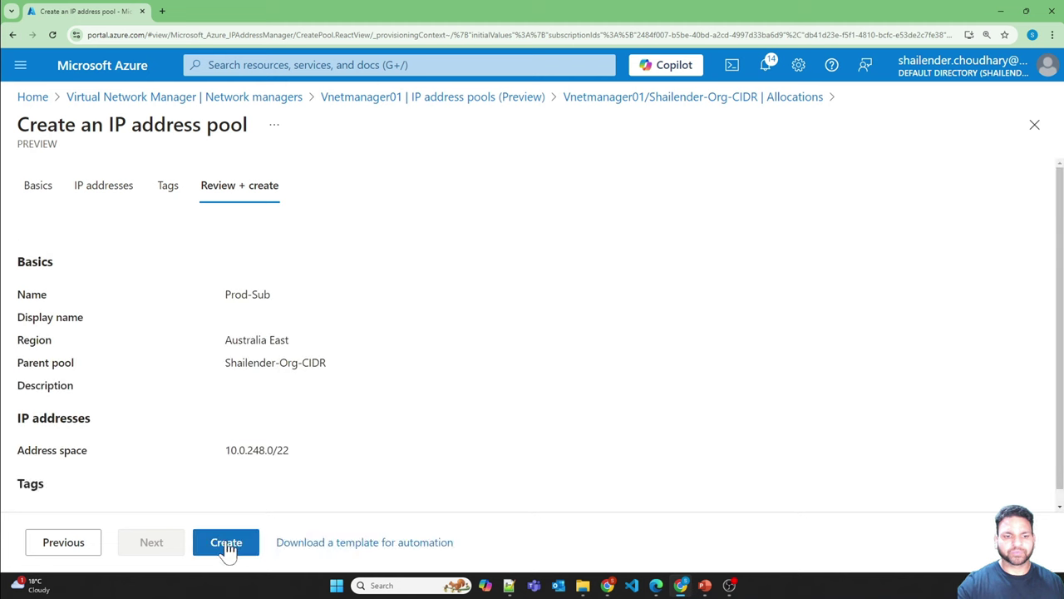
{"action": "left_click", "coordinate": [231, 545]}
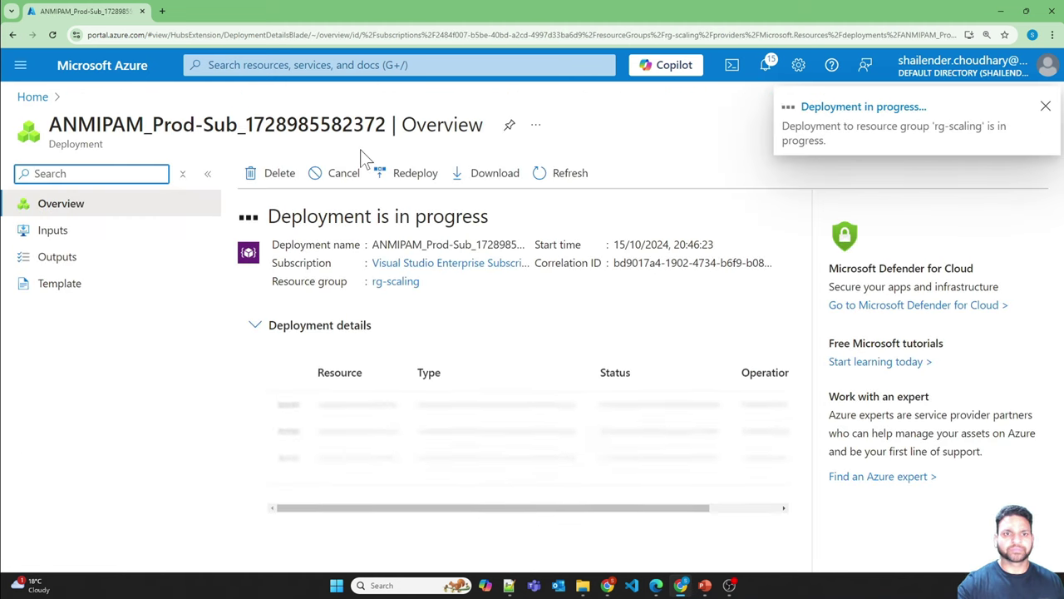
Step: Go back to Vnetmanager01's IP address pools and examine the child pools and allocations of the 10.0.0.0/16 parent pool
{"action": "left_click", "coordinate": [366, 65]}
{"action": "left_click", "coordinate": [249, 332]}
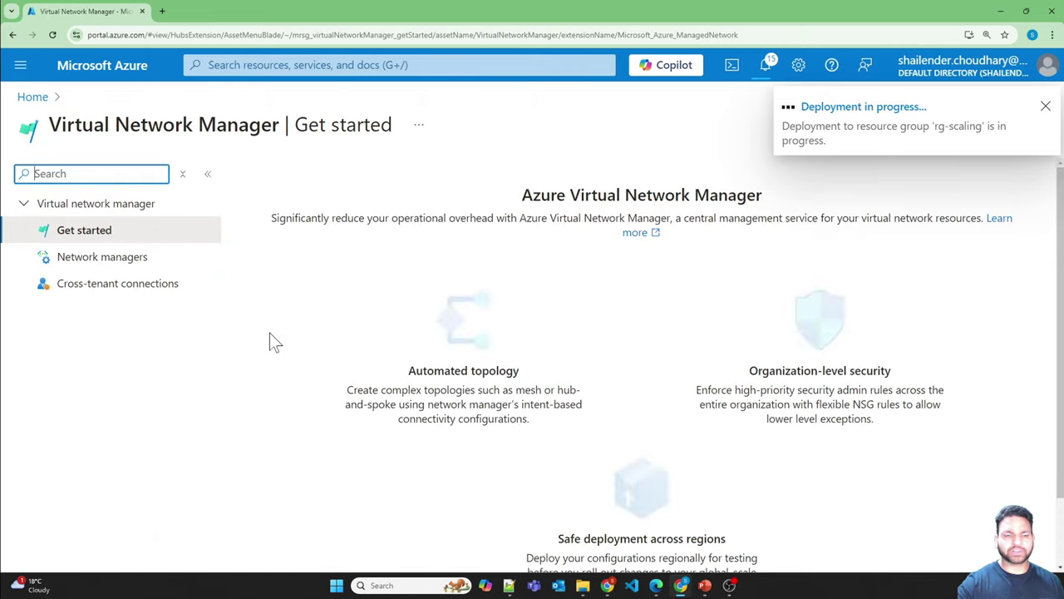
{"action": "left_click", "coordinate": [102, 261]}
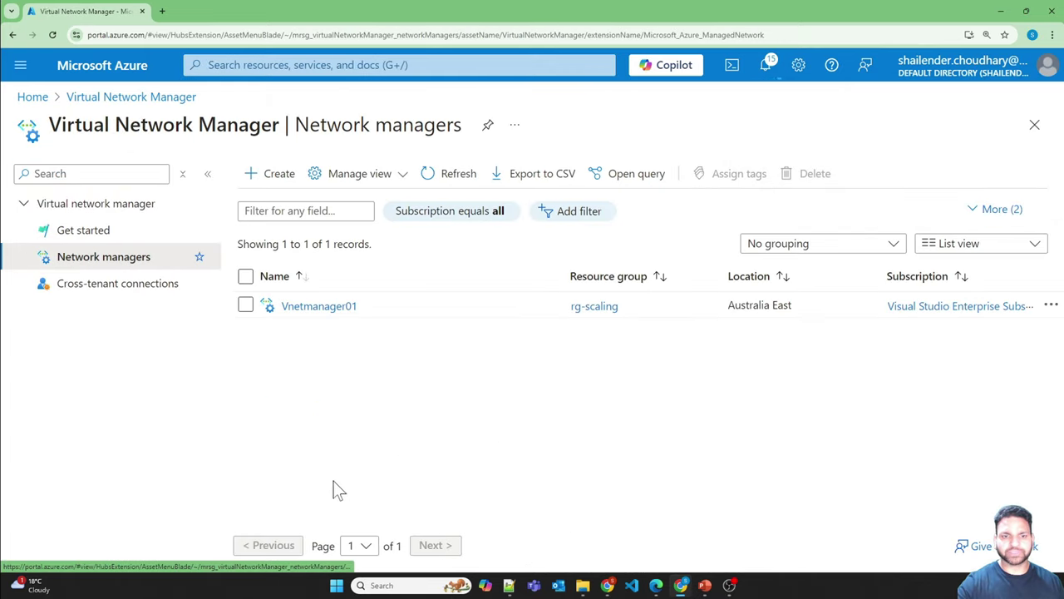
{"action": "left_click", "coordinate": [320, 305]}
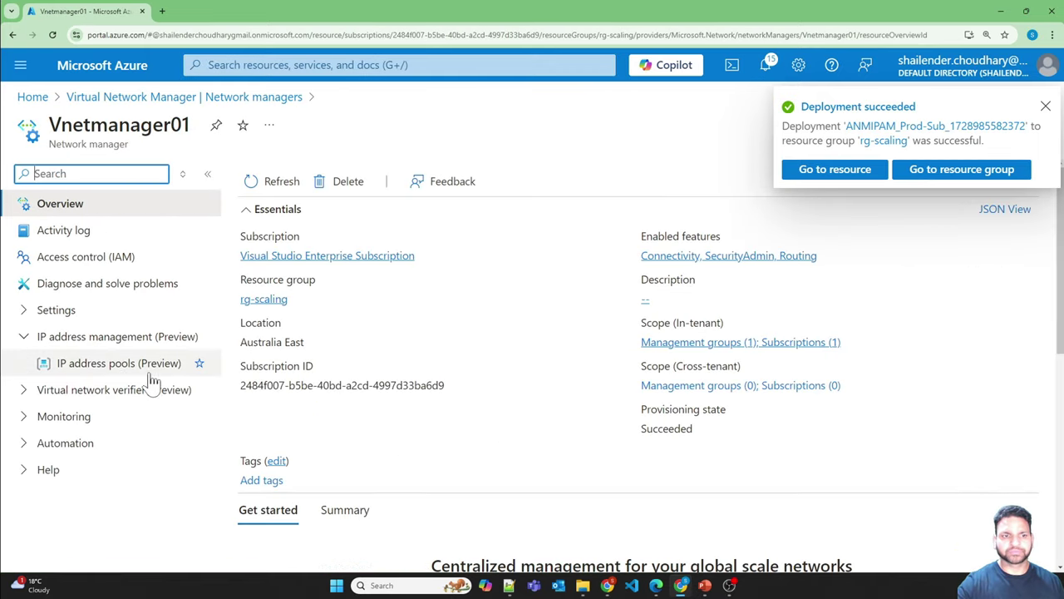
{"action": "left_click", "coordinate": [91, 368]}
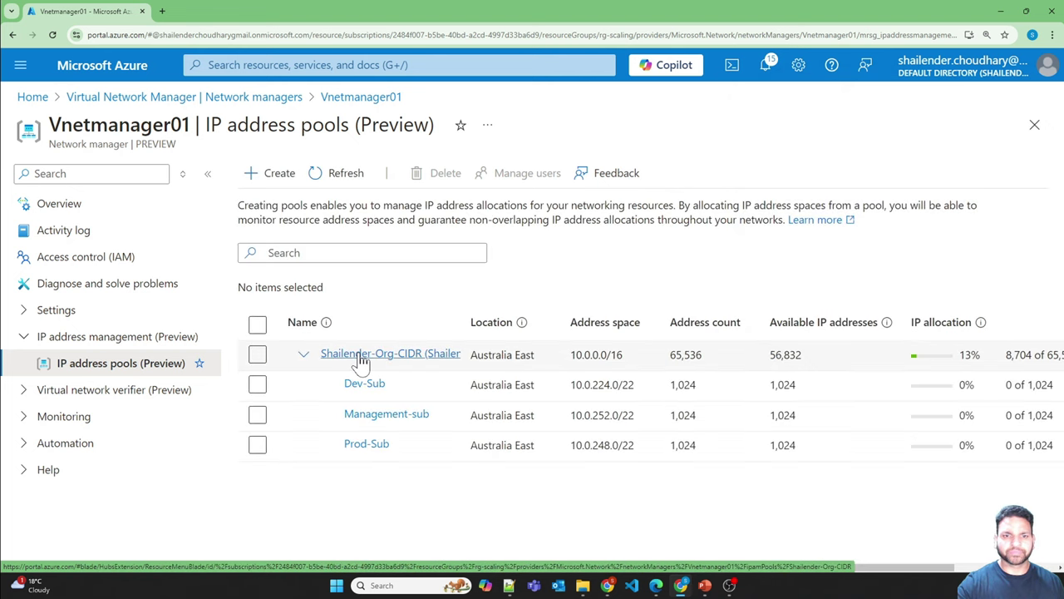
{"action": "left_click", "coordinate": [359, 357]}
{"action": "left_click", "coordinate": [141, 418]}
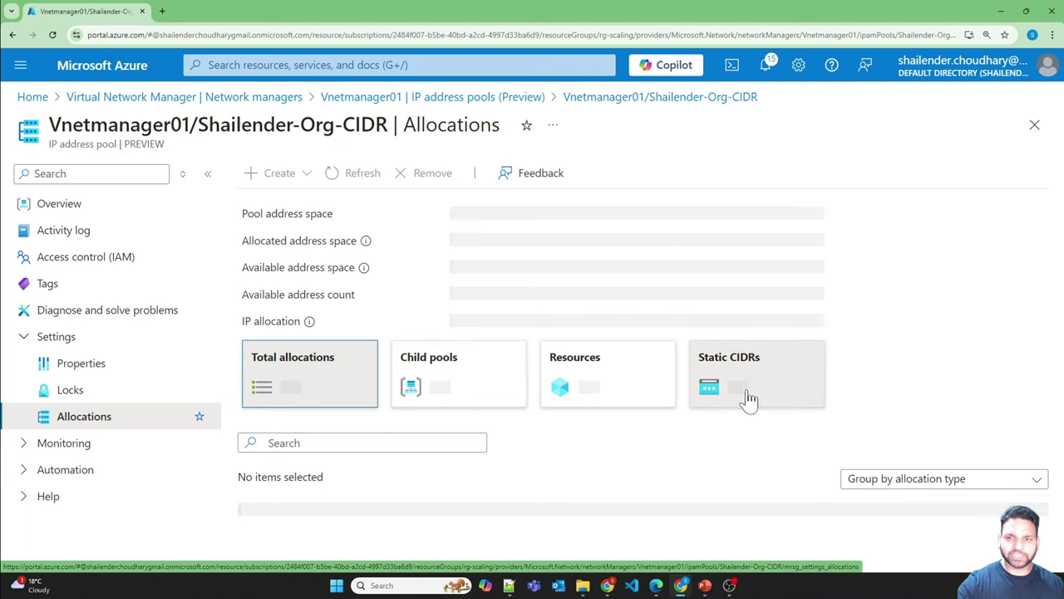
{"action": "scroll", "coordinate": [855, 441], "scroll_direction": "down", "scroll_amount": 1}
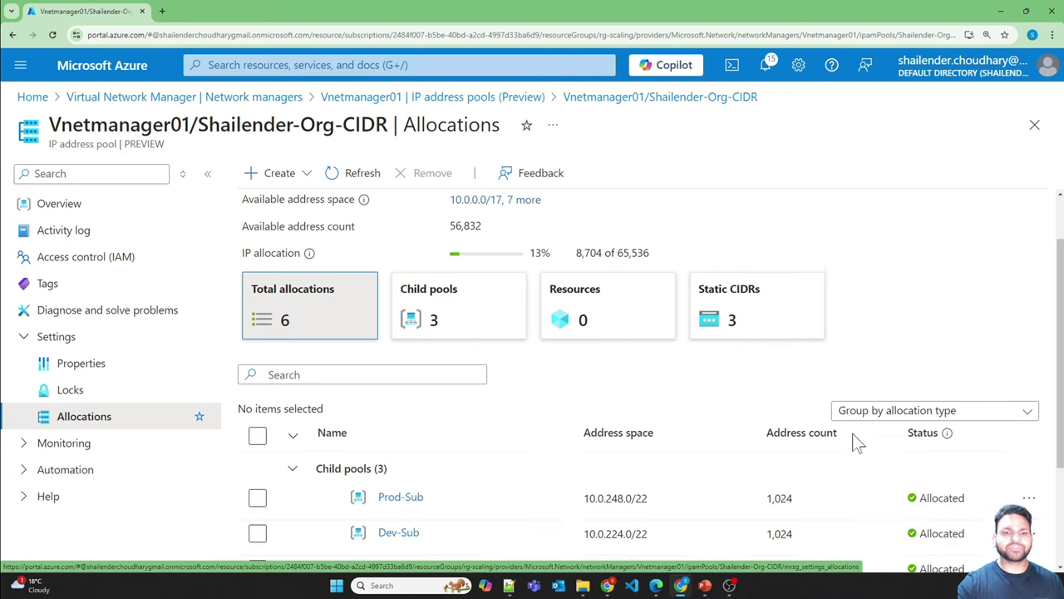
Step: Review the 10.0.0.0/16 pool's child pools and static CIDRs, and examine the full list of its allocated address ranges
{"action": "scroll", "coordinate": [852, 433], "scroll_direction": "down", "scroll_amount": 1}
{"action": "scroll", "coordinate": [852, 433], "scroll_direction": "down", "scroll_amount": 1}
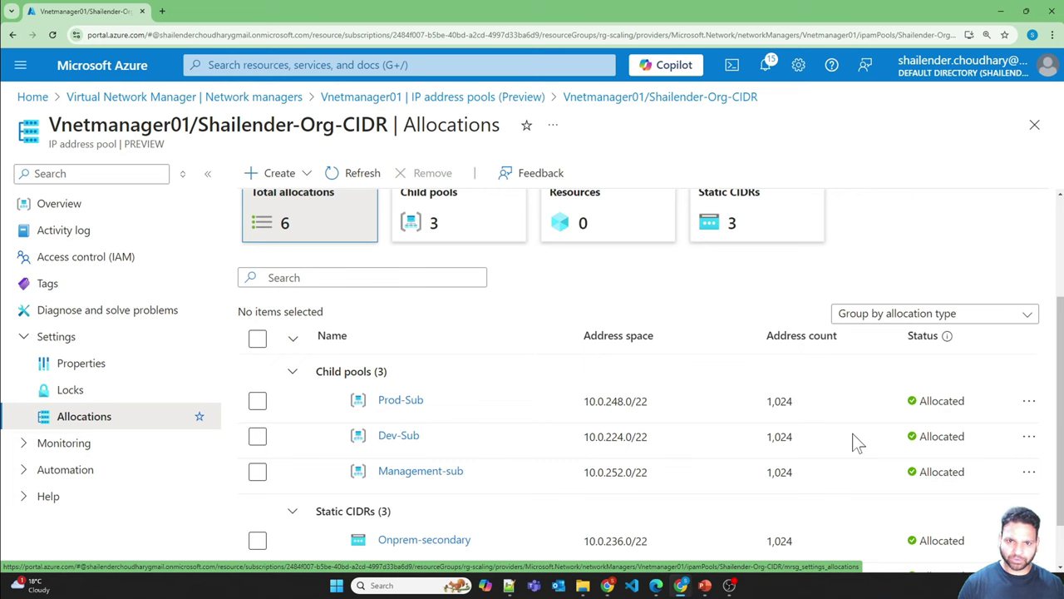
{"action": "scroll", "coordinate": [541, 430], "scroll_direction": "up", "scroll_amount": 1}
{"action": "scroll", "coordinate": [551, 359], "scroll_direction": "down", "scroll_amount": 1}
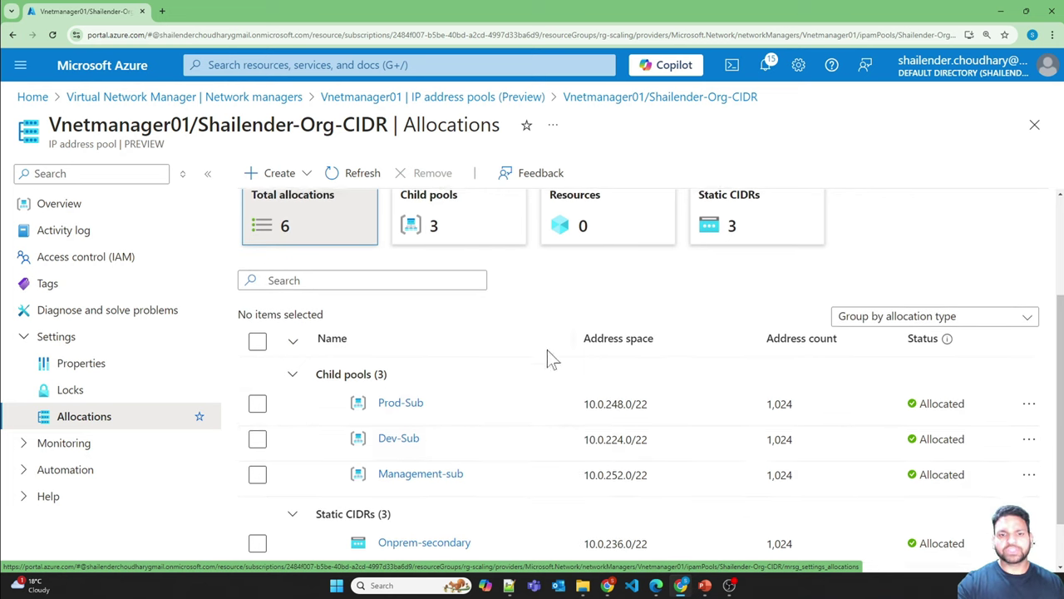
{"action": "scroll", "coordinate": [558, 433], "scroll_direction": "up", "scroll_amount": 3}
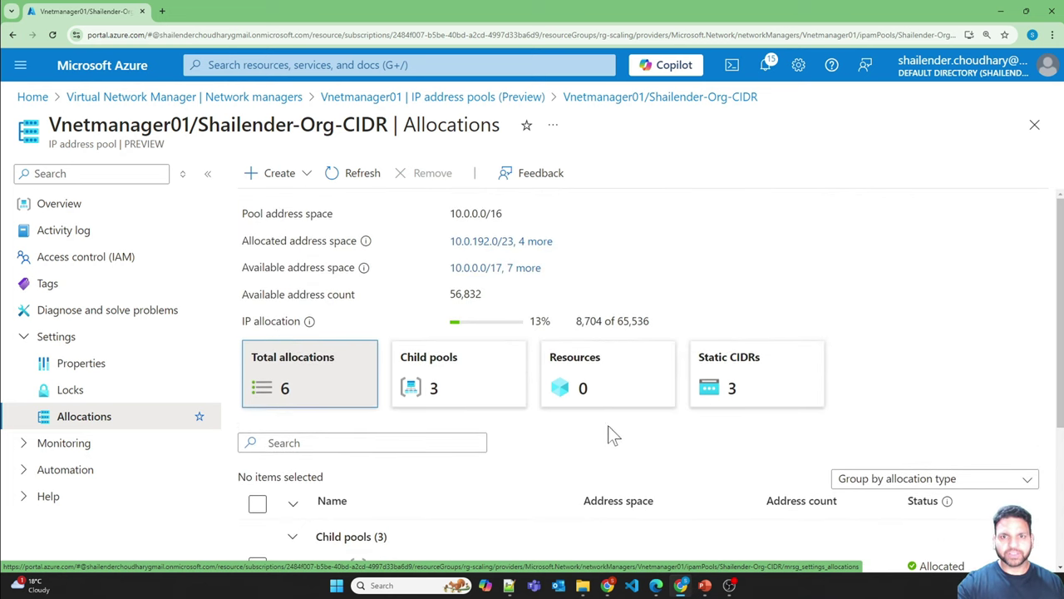
{"action": "left_click", "coordinate": [533, 243]}
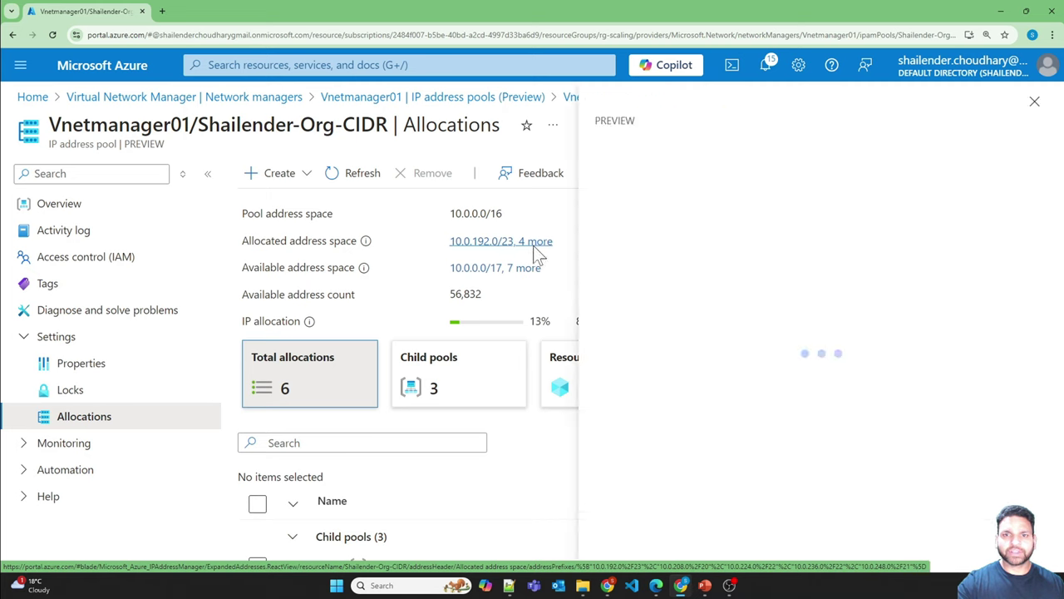
{"action": "left_click_drag", "start_coordinate": [660, 232], "coordinate": [608, 174]}
{"action": "left_click", "coordinate": [666, 232]}
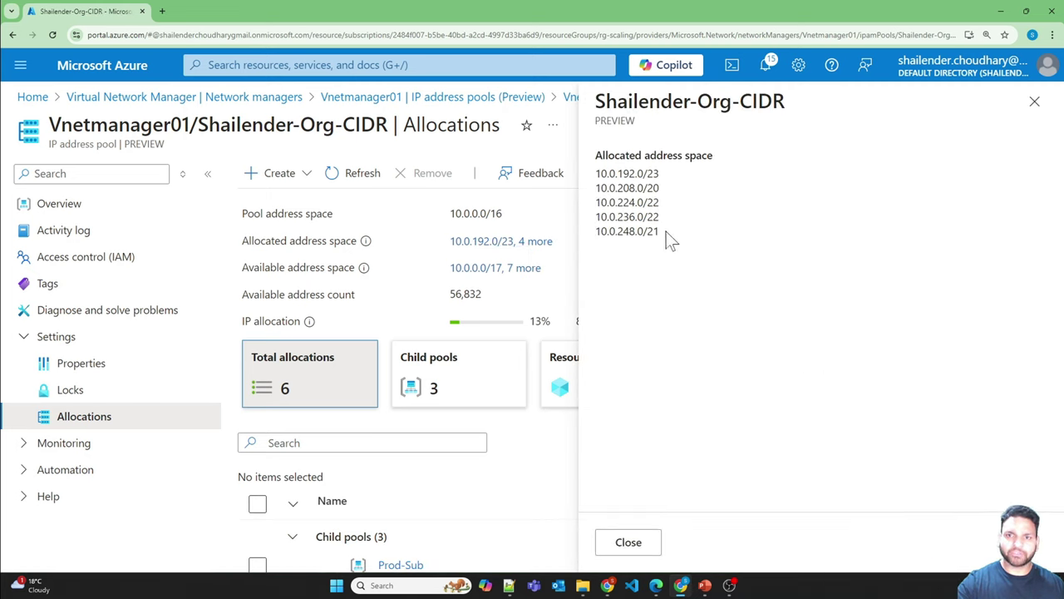
{"action": "left_click_drag", "start_coordinate": [661, 232], "coordinate": [601, 203]}
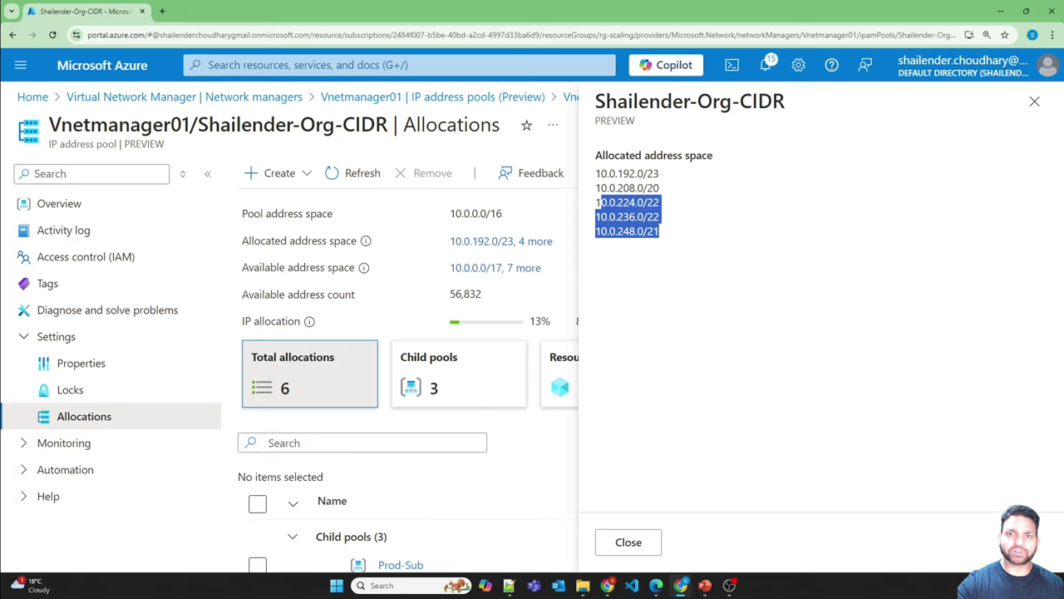
{"action": "left_click", "coordinate": [670, 240]}
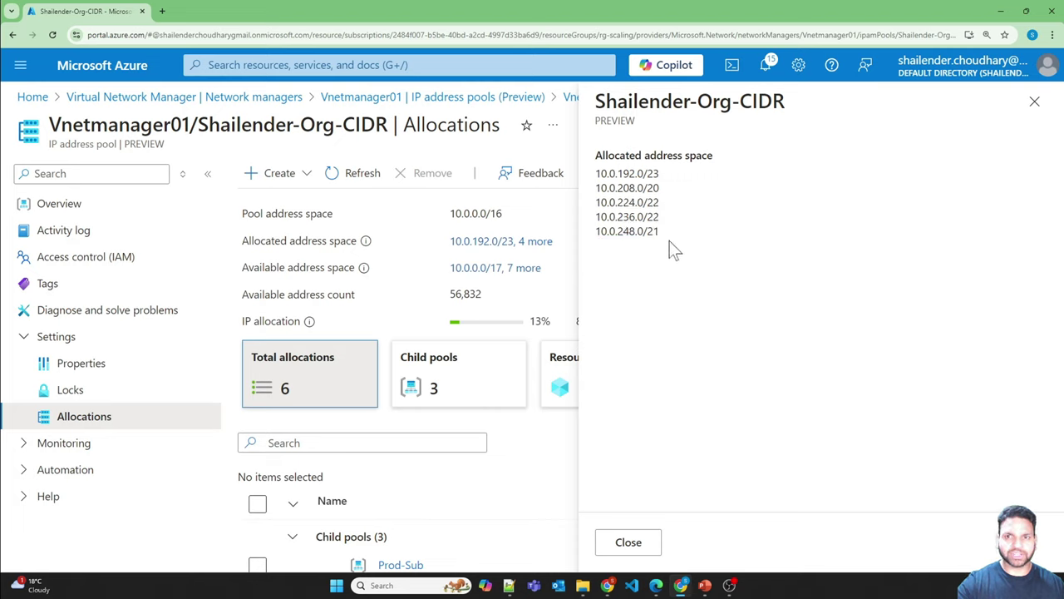
Step: Examine the full list of available address ranges in the 10.0.0.0/16 pool and close it
{"action": "left_click", "coordinate": [498, 270]}
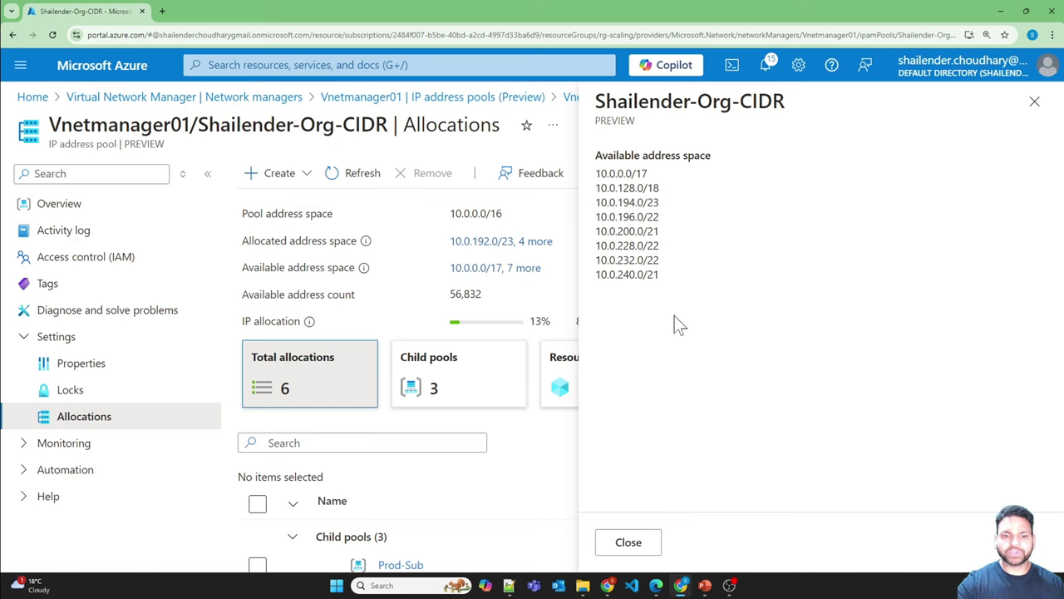
{"action": "left_click_drag", "start_coordinate": [662, 277], "coordinate": [601, 173]}
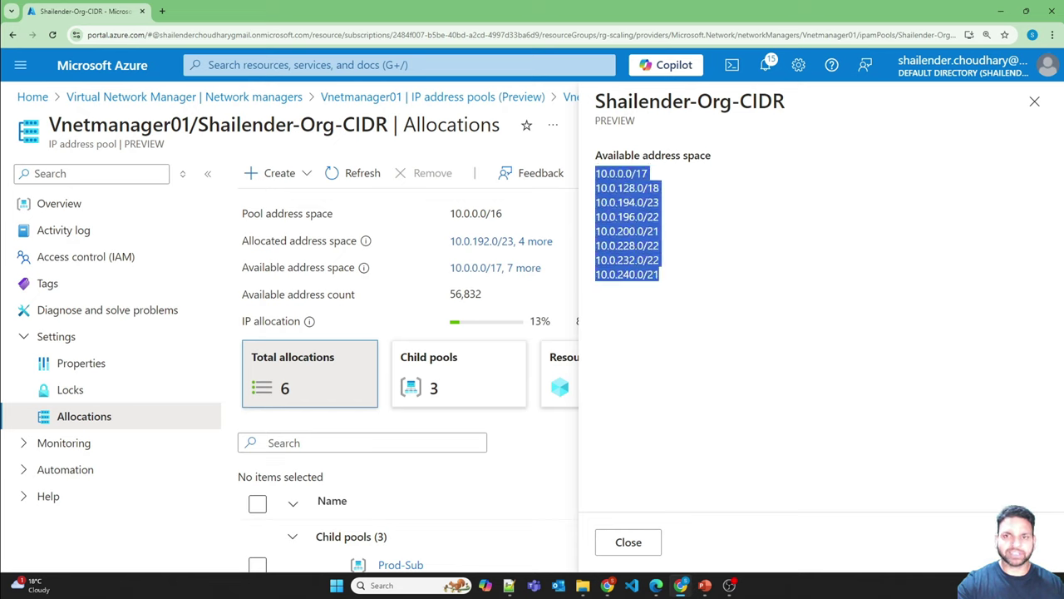
{"action": "left_click", "coordinate": [667, 281]}
{"action": "left_click_drag", "start_coordinate": [663, 277], "coordinate": [601, 173]}
{"action": "left_click", "coordinate": [1034, 101]}
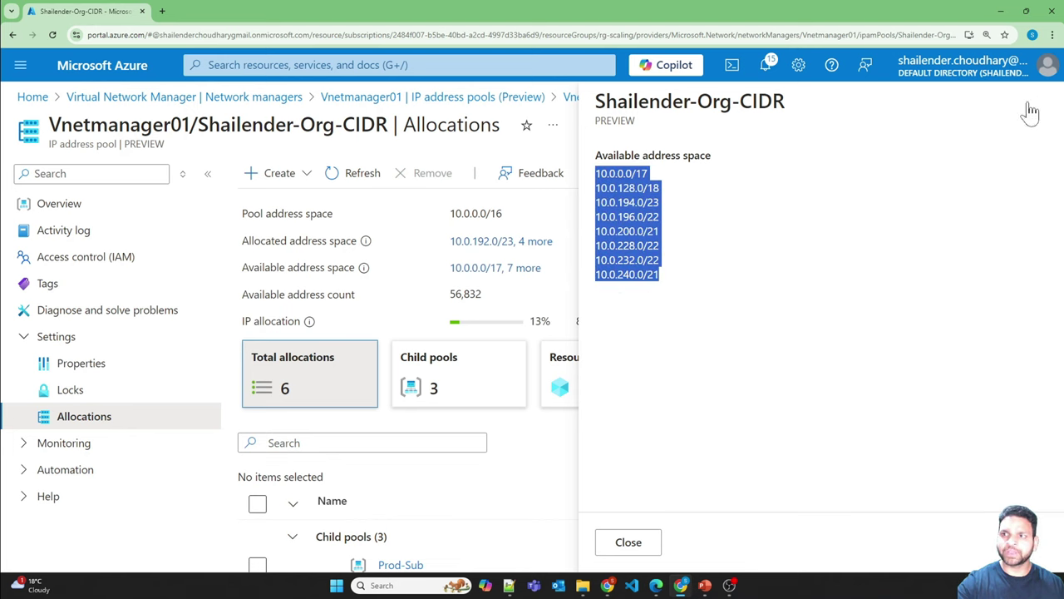
Step: Open the Management-sub child pool and view its allocations
{"action": "scroll", "coordinate": [861, 337], "scroll_direction": "down", "scroll_amount": 1}
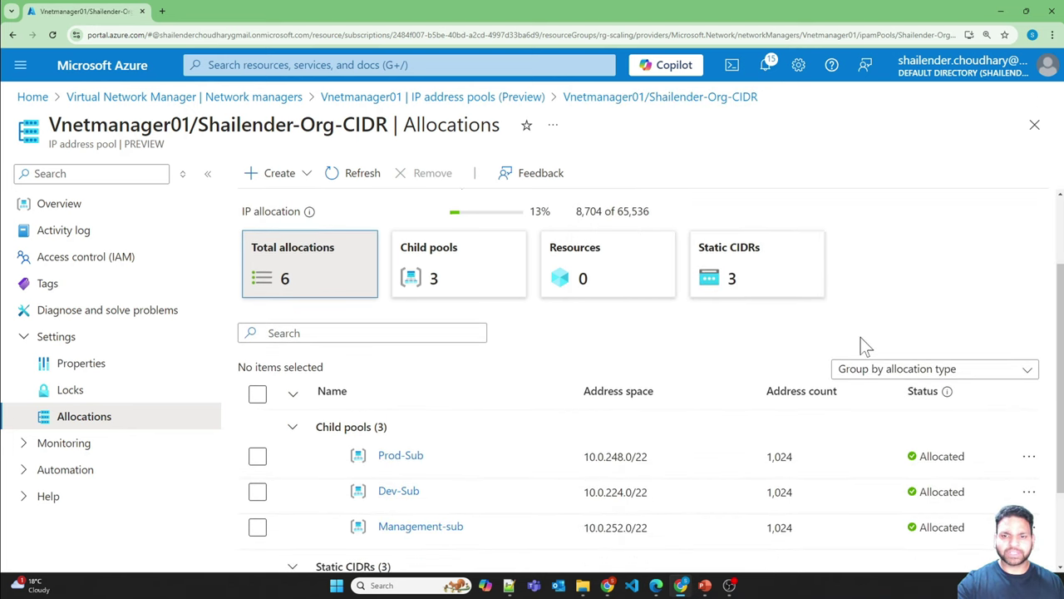
{"action": "left_click", "coordinate": [426, 530]}
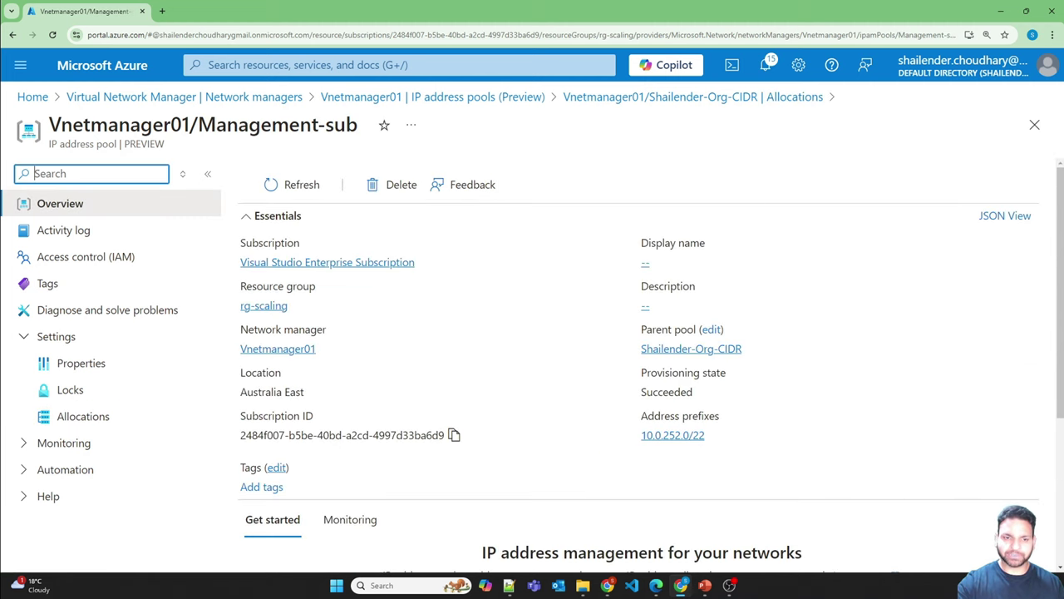
{"action": "left_click", "coordinate": [75, 418]}
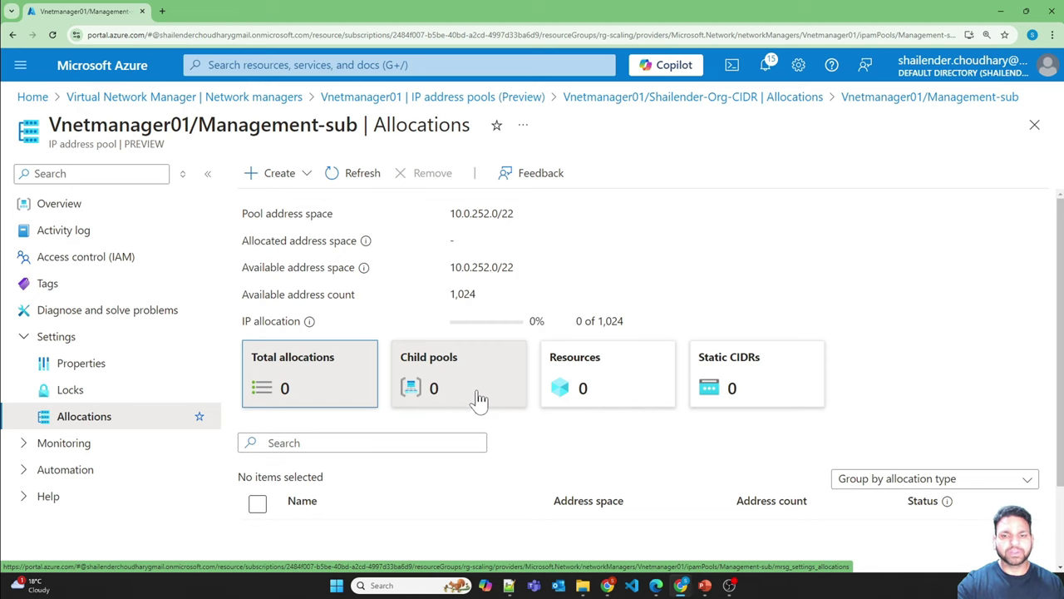
{"action": "scroll", "coordinate": [519, 440], "scroll_direction": "down", "scroll_amount": 2}
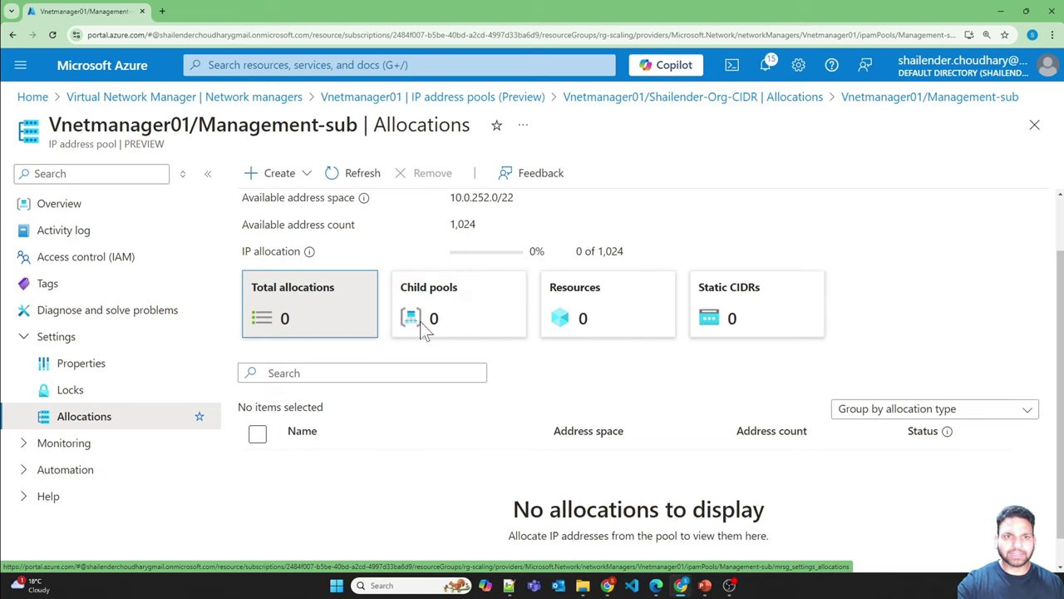
Step: Associate the virtual networks vnet-auae-001 and vnet-auae-002 with the Management-sub pool
{"action": "left_click", "coordinate": [307, 177]}
{"action": "left_click", "coordinate": [297, 237]}
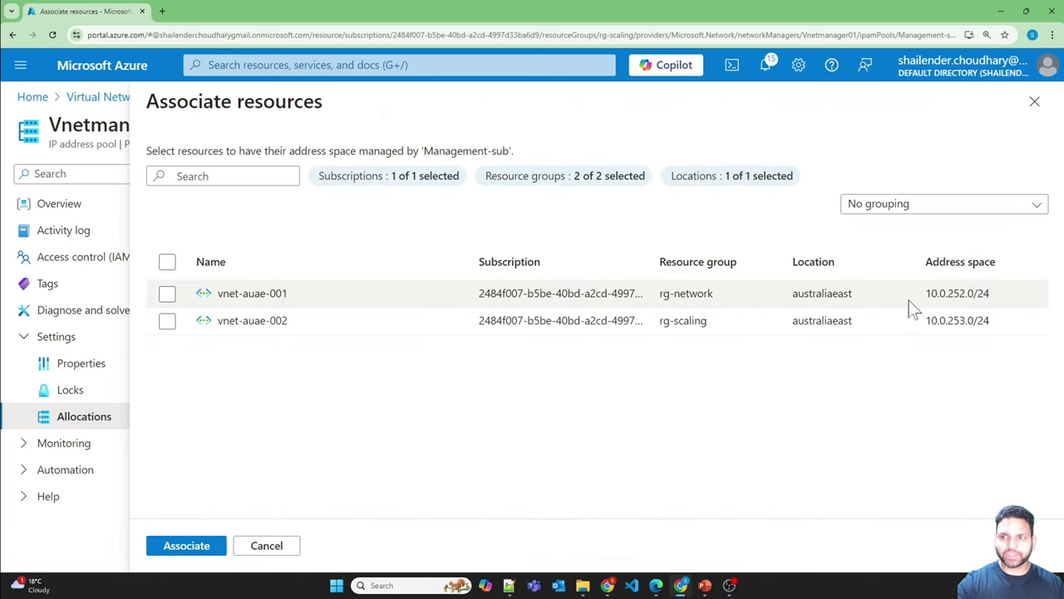
{"action": "left_click", "coordinate": [992, 321]}
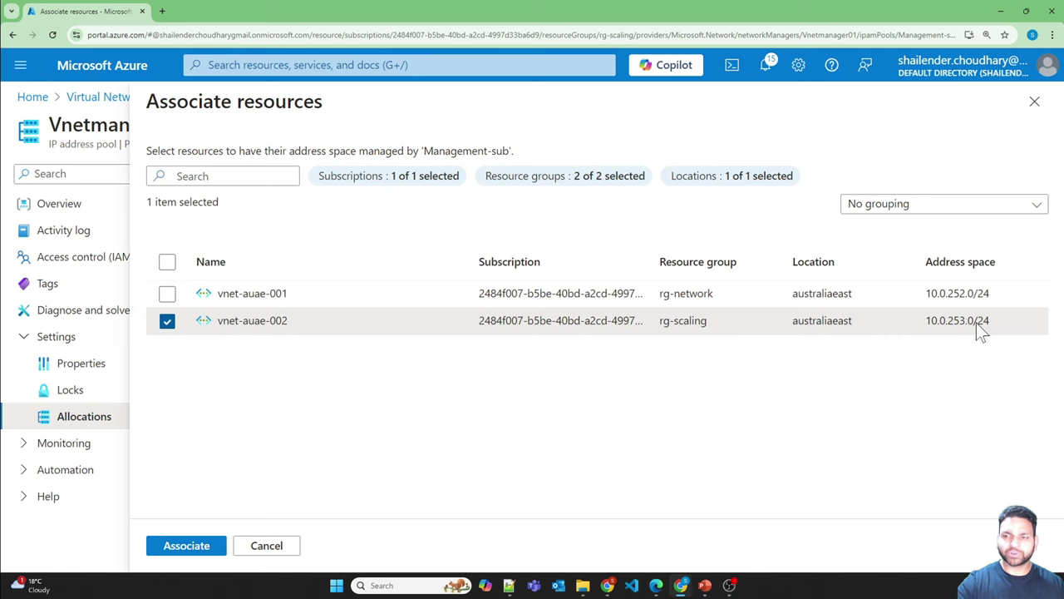
{"action": "left_click", "coordinate": [166, 295]}
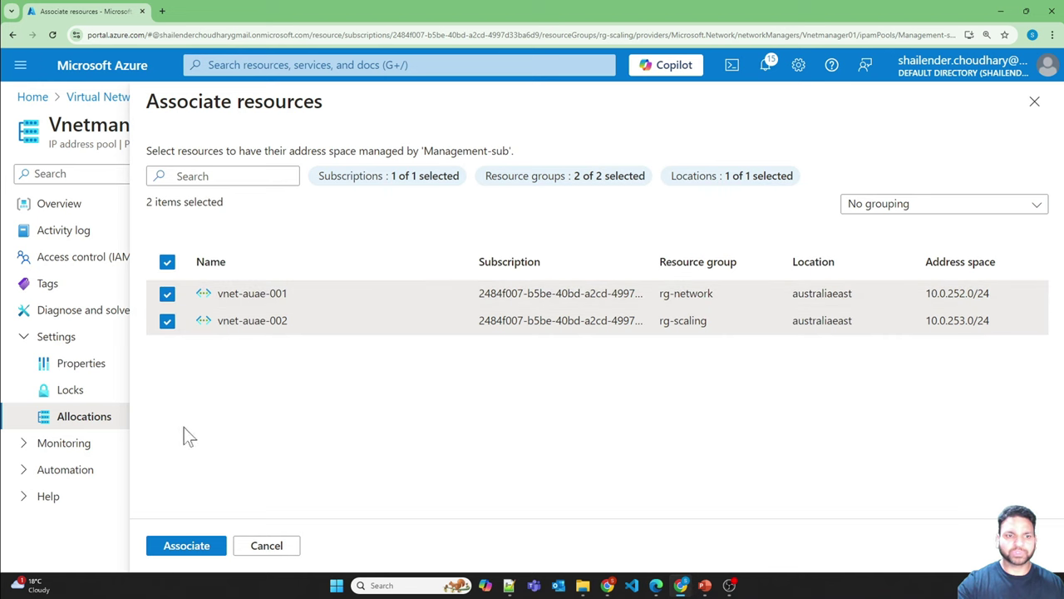
{"action": "left_click", "coordinate": [191, 545]}
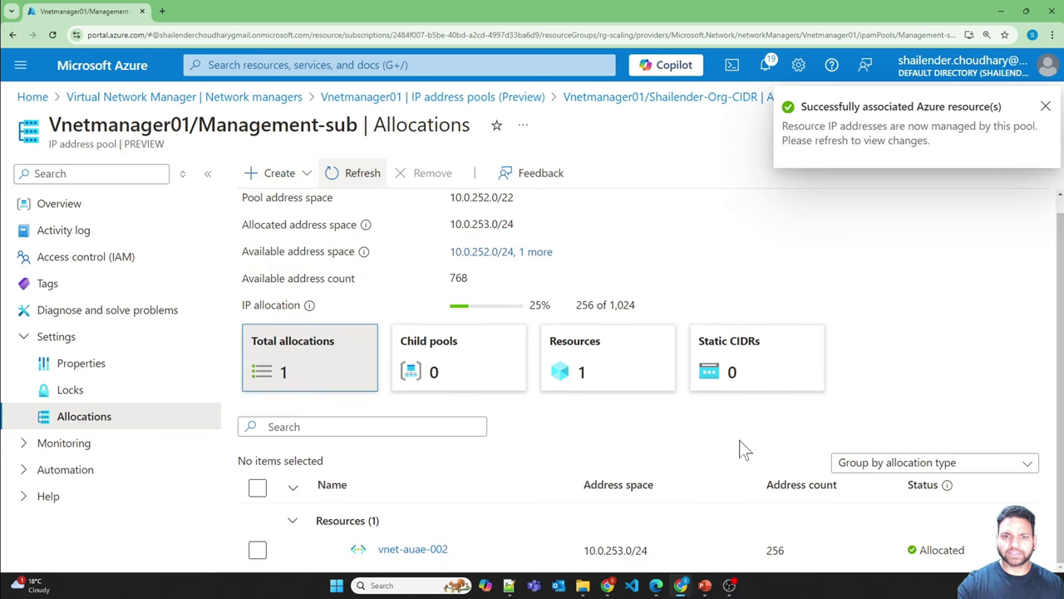
{"action": "left_click", "coordinate": [306, 174]}
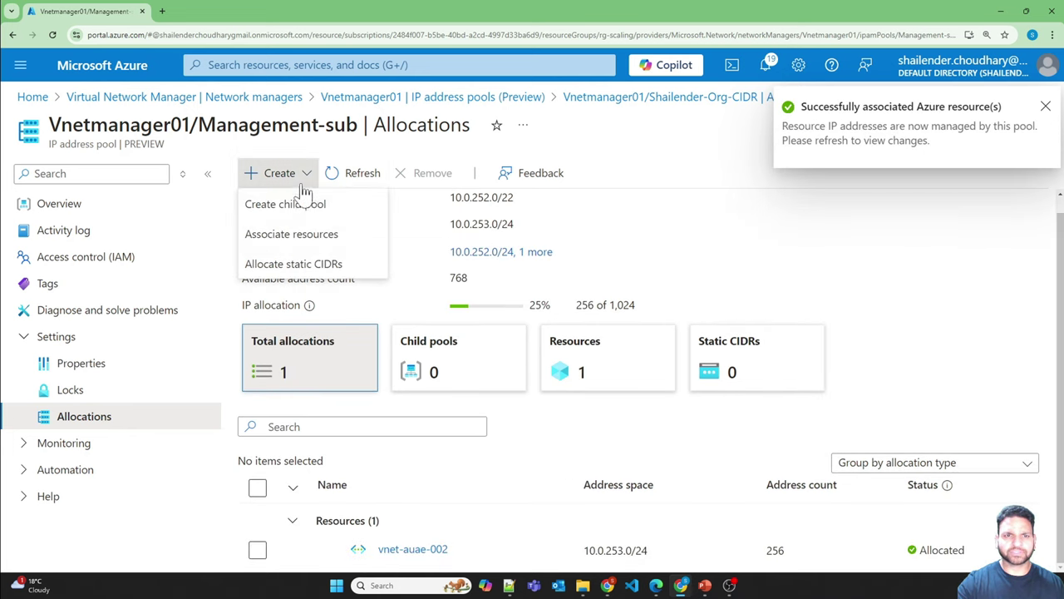
{"action": "left_click", "coordinate": [316, 235]}
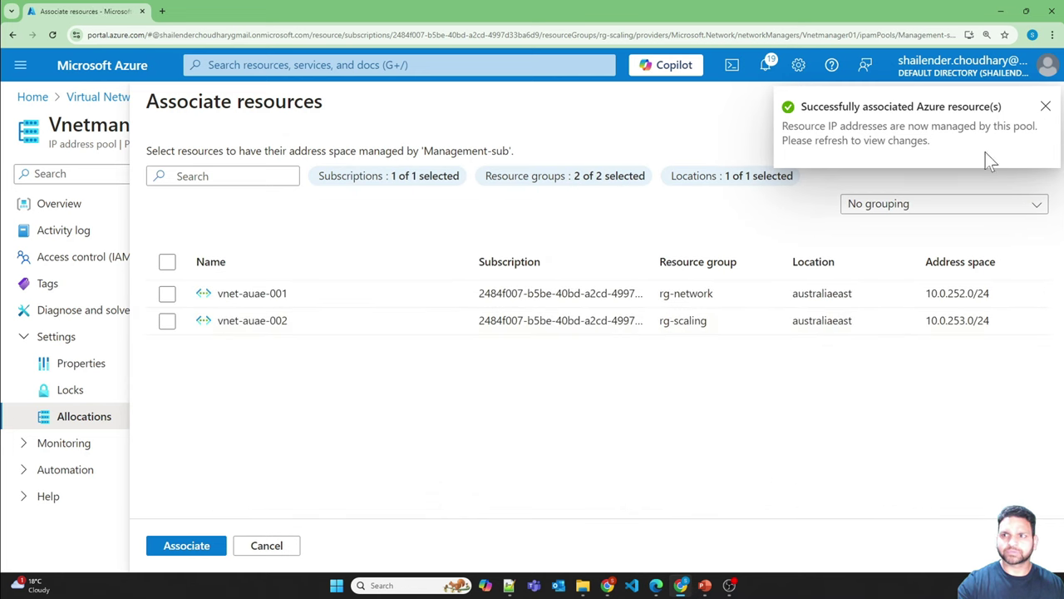
{"action": "left_click", "coordinate": [1045, 107]}
{"action": "left_click", "coordinate": [1035, 102]}
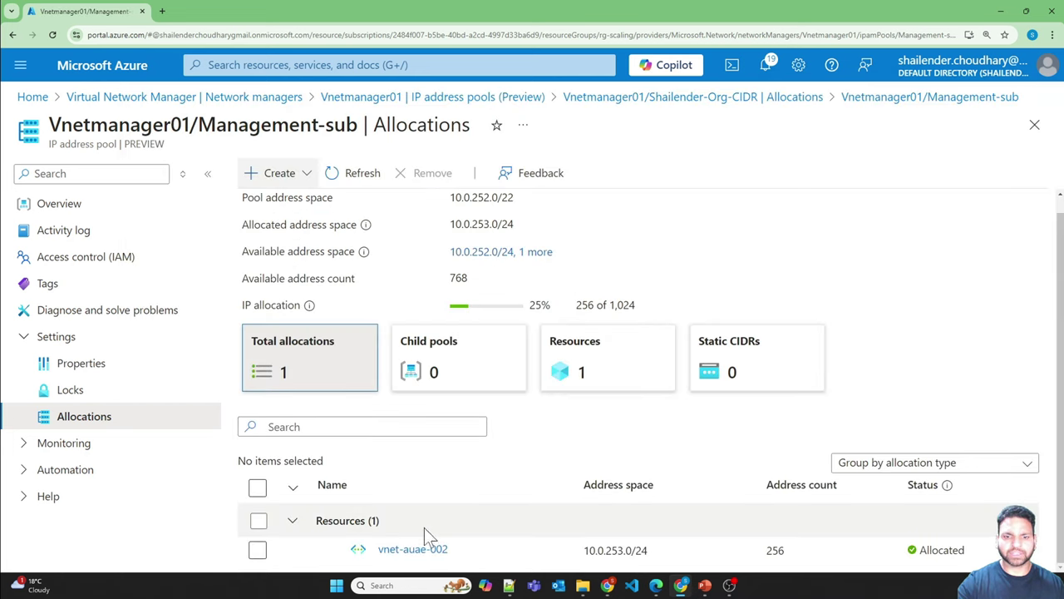
Step: Associate the virtual network vnet-auae-001 with the Management-sub pool again and refresh its allocations
{"action": "left_click", "coordinate": [277, 173]}
{"action": "left_click", "coordinate": [285, 236]}
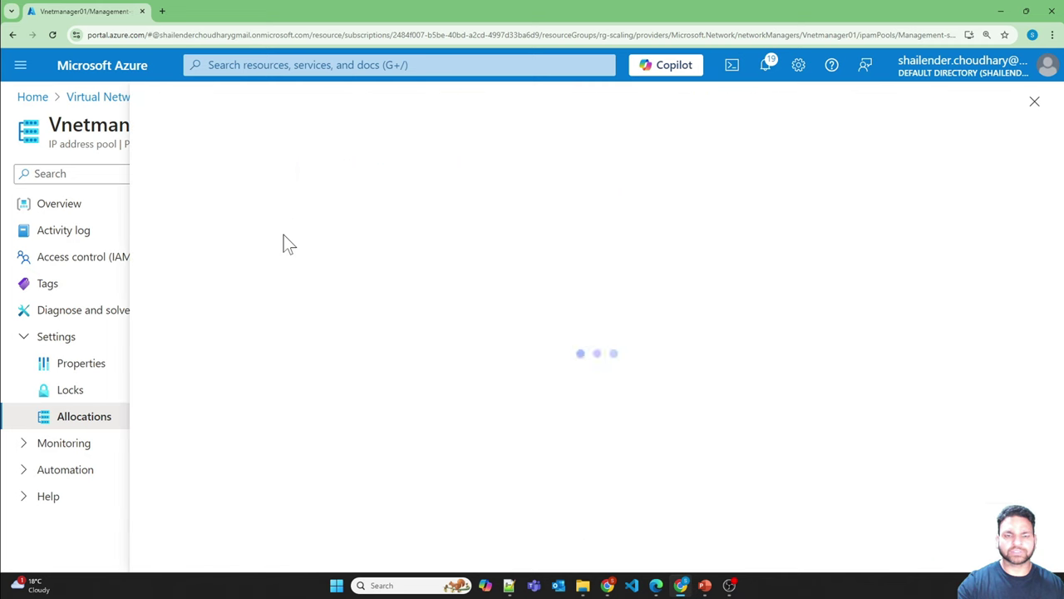
{"action": "left_click", "coordinate": [168, 294]}
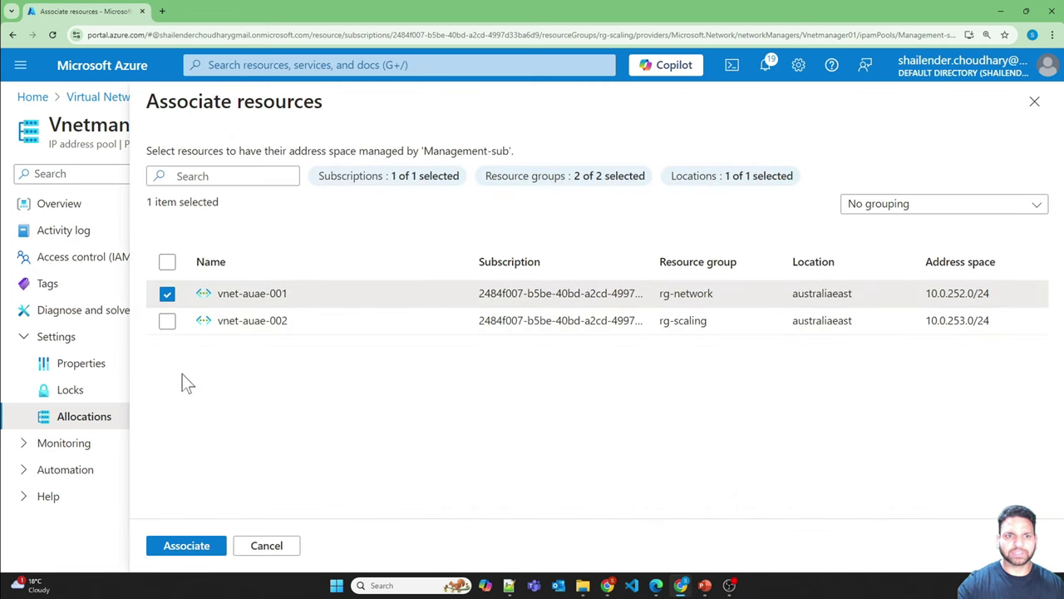
{"action": "left_click", "coordinate": [177, 544]}
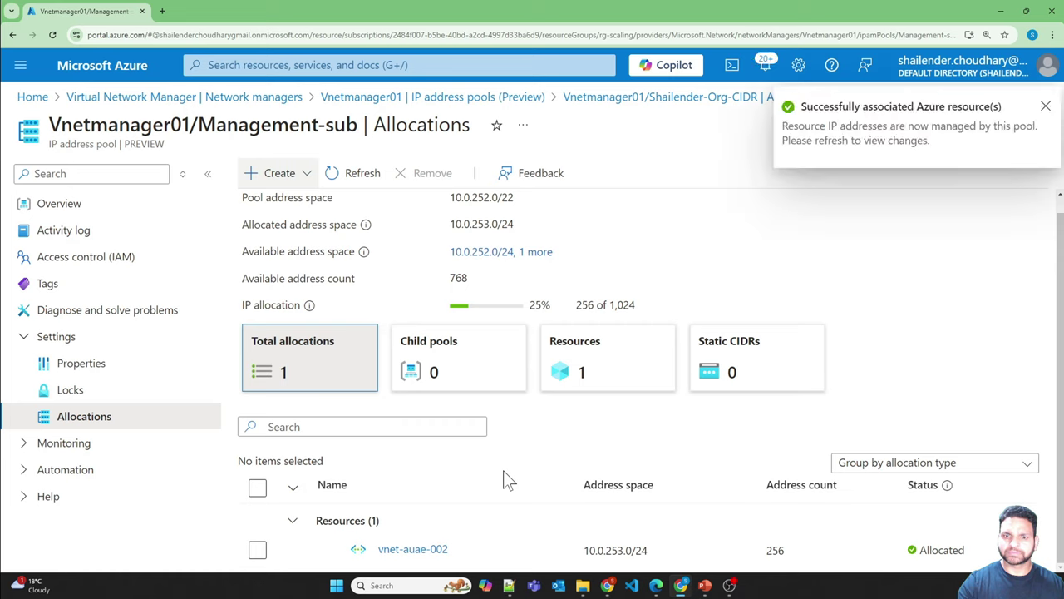
{"action": "left_click", "coordinate": [372, 187]}
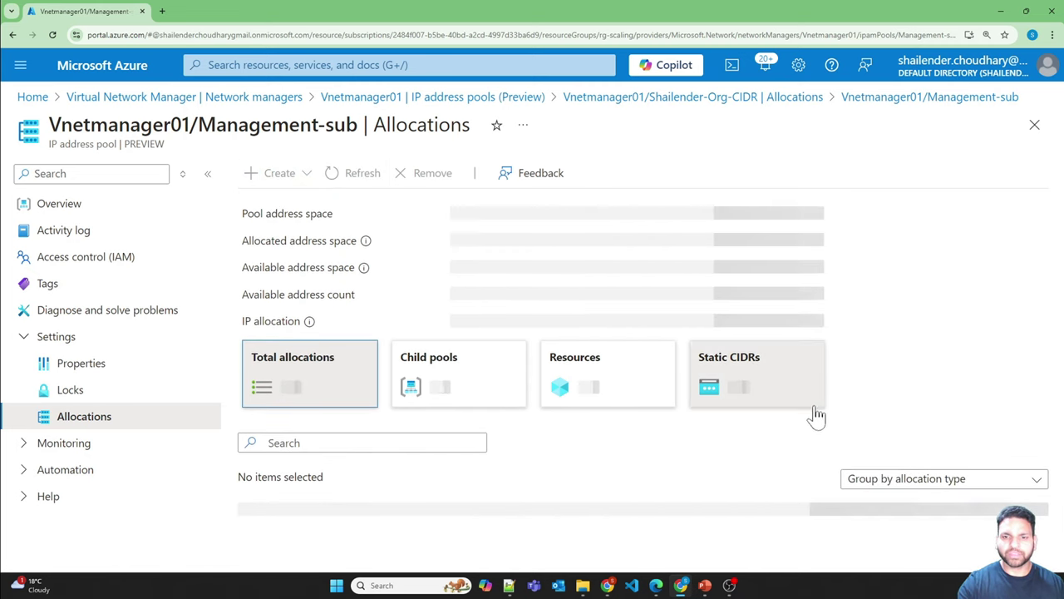
Step: Examine Management-sub's IP allocation usage and its associated virtual networks, showing only allocations of the resource type
{"action": "scroll", "coordinate": [665, 448], "scroll_direction": "down", "scroll_amount": 1}
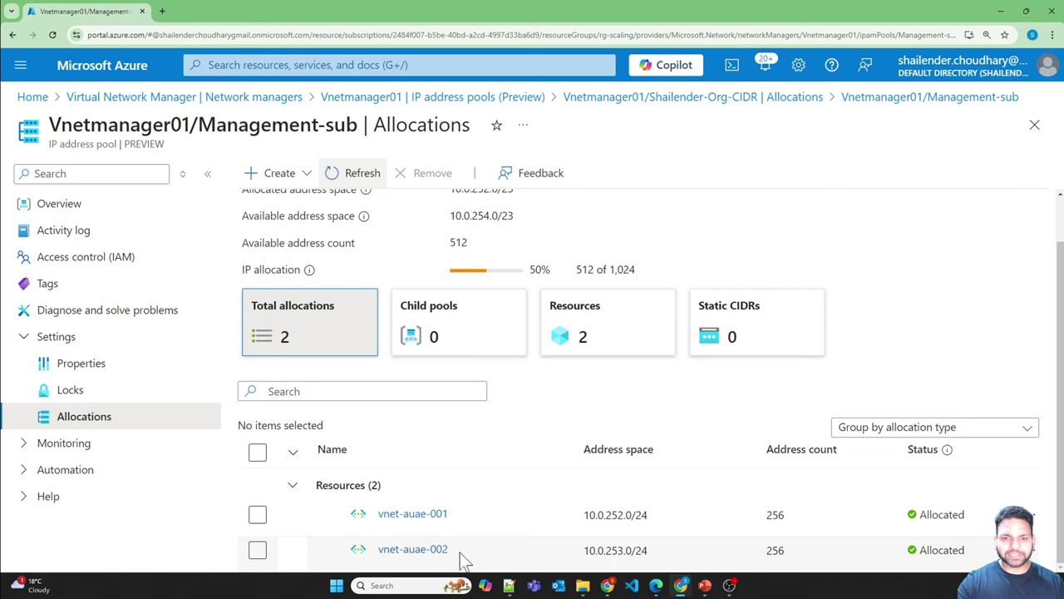
{"action": "scroll", "coordinate": [460, 561], "scroll_direction": "up", "scroll_amount": 1}
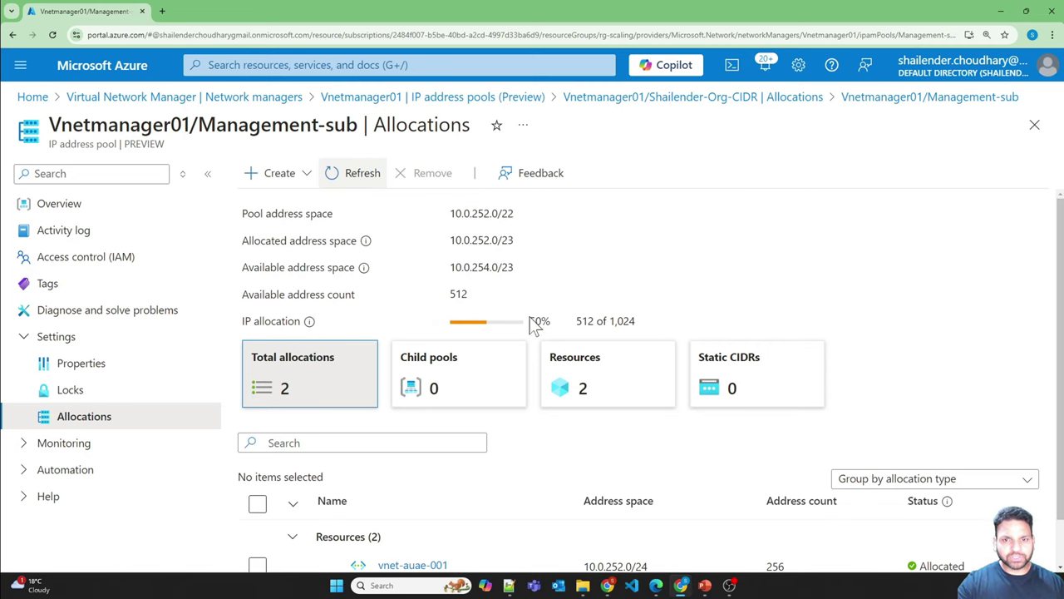
{"action": "double_click", "coordinate": [555, 324]}
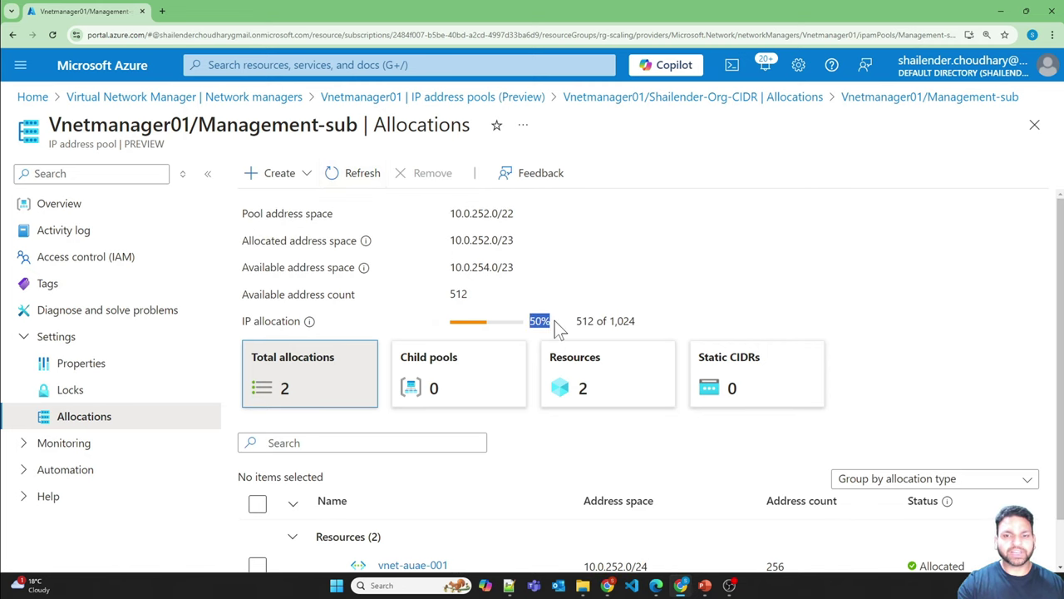
{"action": "double_click", "coordinate": [583, 322]}
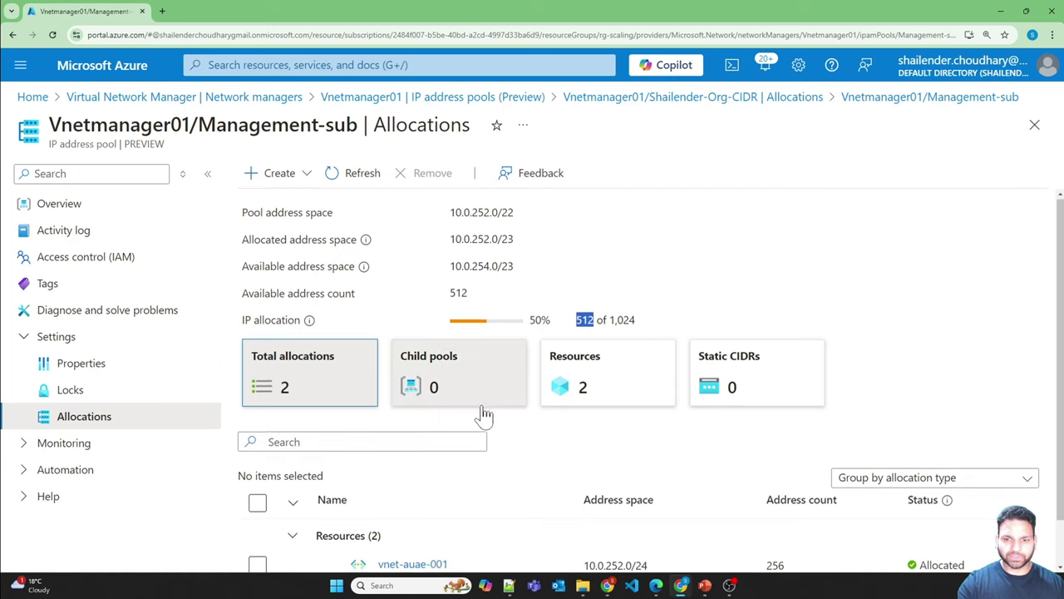
{"action": "left_click", "coordinate": [574, 384]}
{"action": "scroll", "coordinate": [532, 449], "scroll_direction": "down", "scroll_amount": 1}
{"action": "left_click", "coordinate": [466, 523]}
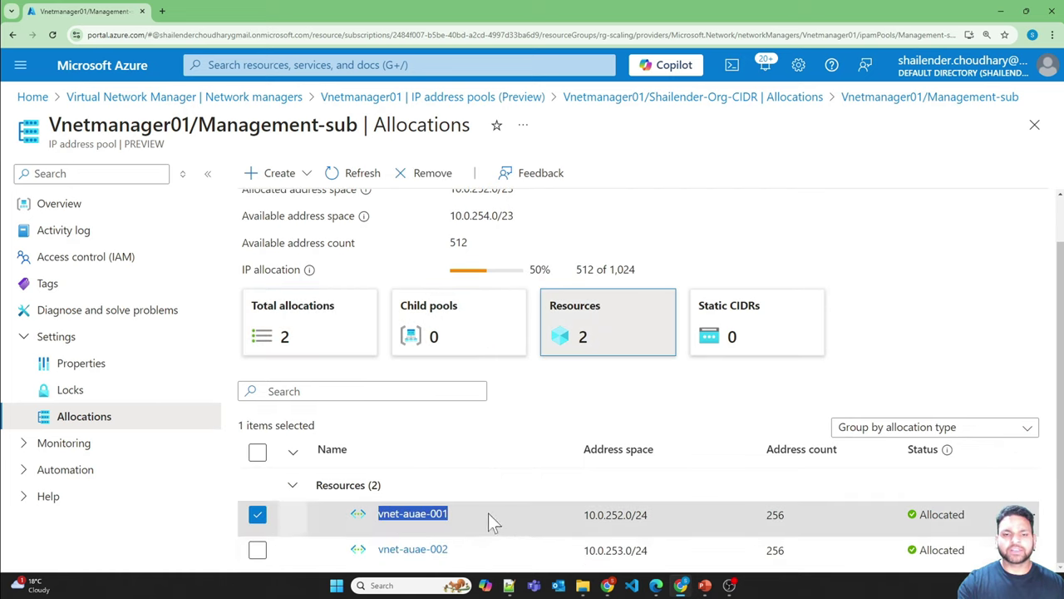
{"action": "key", "text": "ctrl+a"}
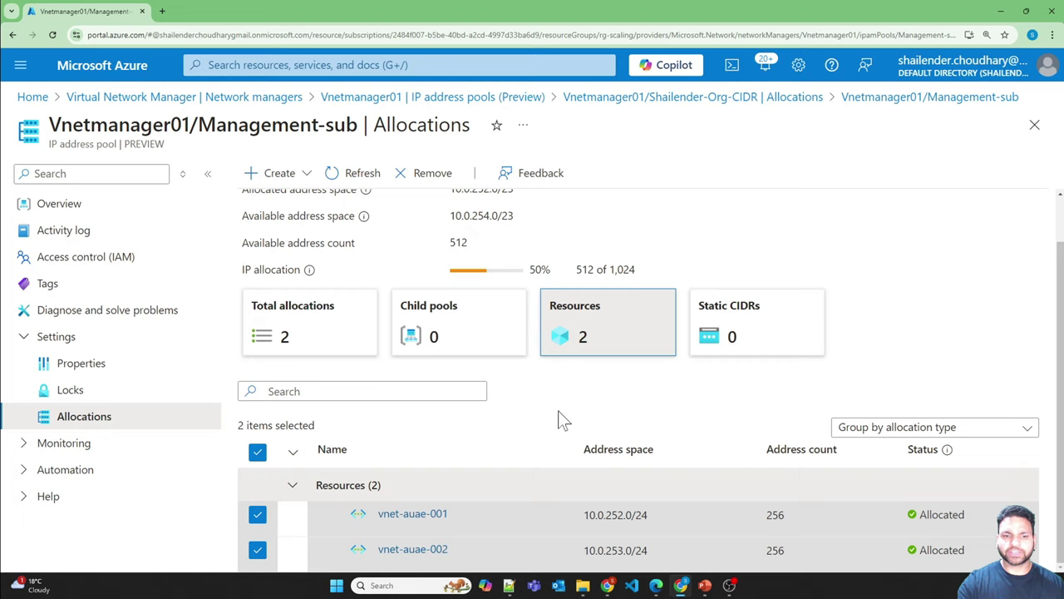
{"action": "left_click", "coordinate": [256, 515]}
{"action": "left_click", "coordinate": [256, 550]}
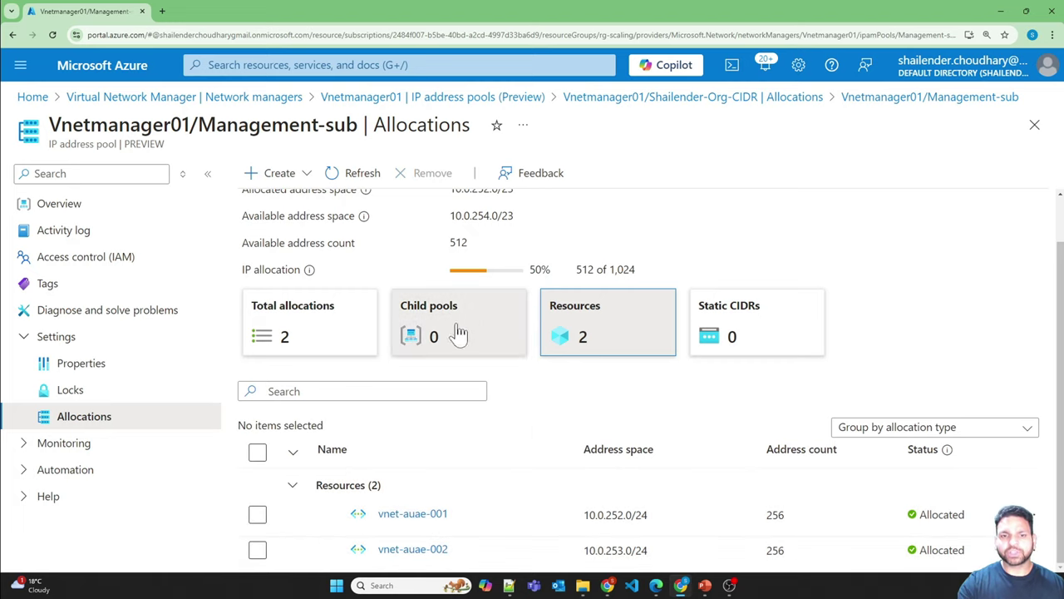
Step: Compare the allocated and available address spaces of the Management-sub pool
{"action": "scroll", "coordinate": [522, 407], "scroll_direction": "up", "scroll_amount": 2}
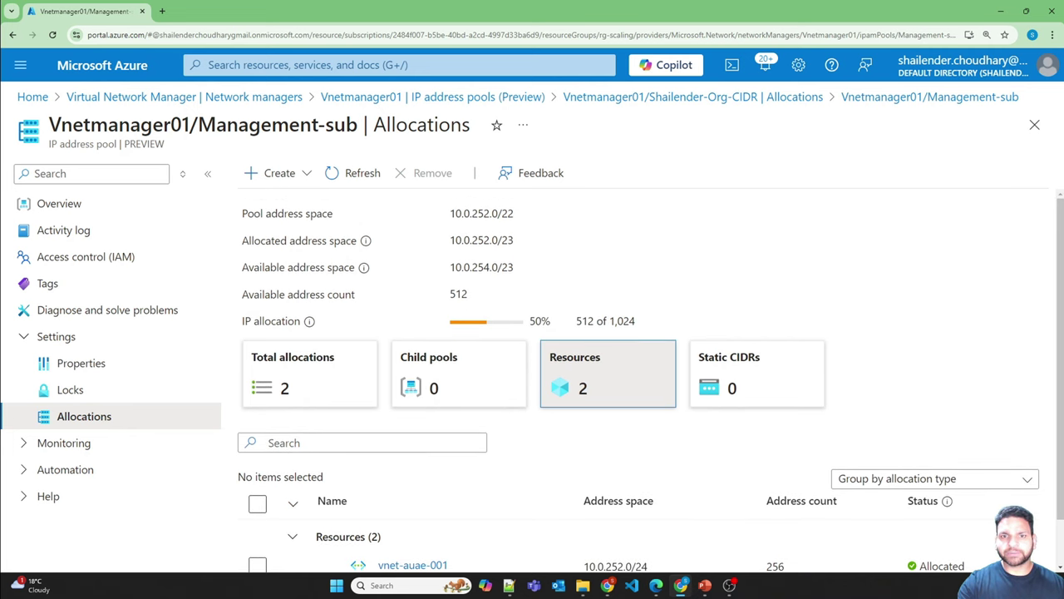
{"action": "left_click_drag", "start_coordinate": [450, 240], "coordinate": [513, 240]}
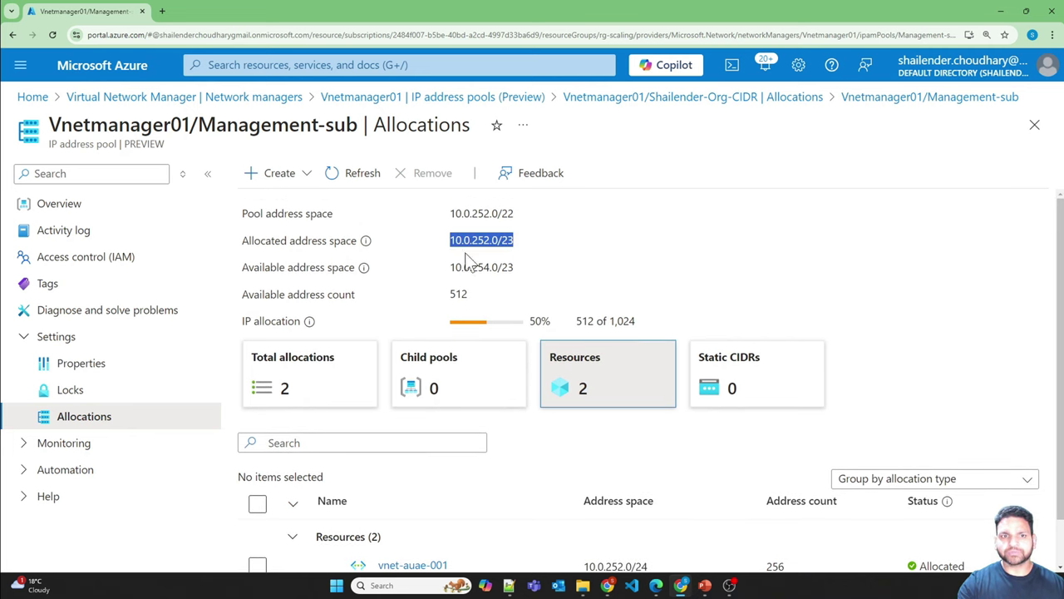
{"action": "left_click_drag", "start_coordinate": [447, 266], "coordinate": [515, 265]}
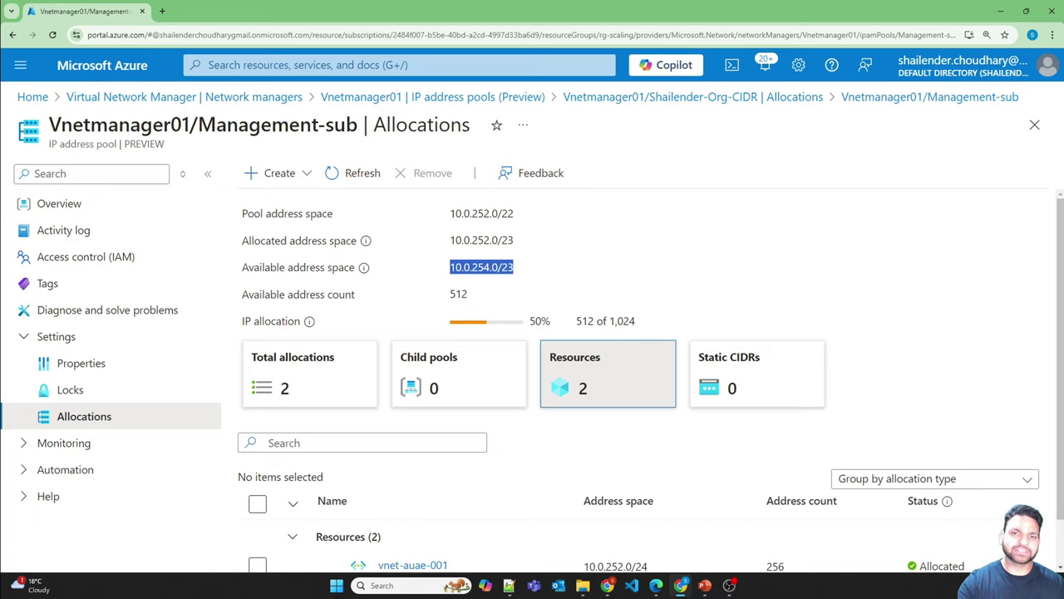
Step: Open the allocations of the parent 10.0.0.0/16 pool and review its allocated and available address space
{"action": "scroll", "coordinate": [468, 304], "scroll_direction": "down", "scroll_amount": 1}
{"action": "scroll", "coordinate": [444, 329], "scroll_direction": "up", "scroll_amount": 1}
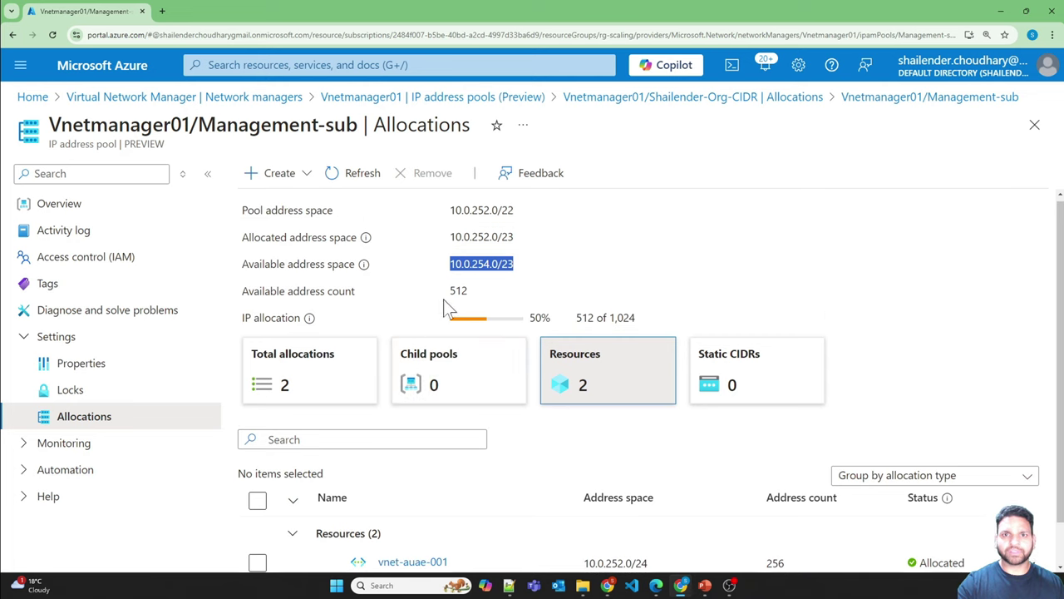
{"action": "left_click", "coordinate": [479, 102]}
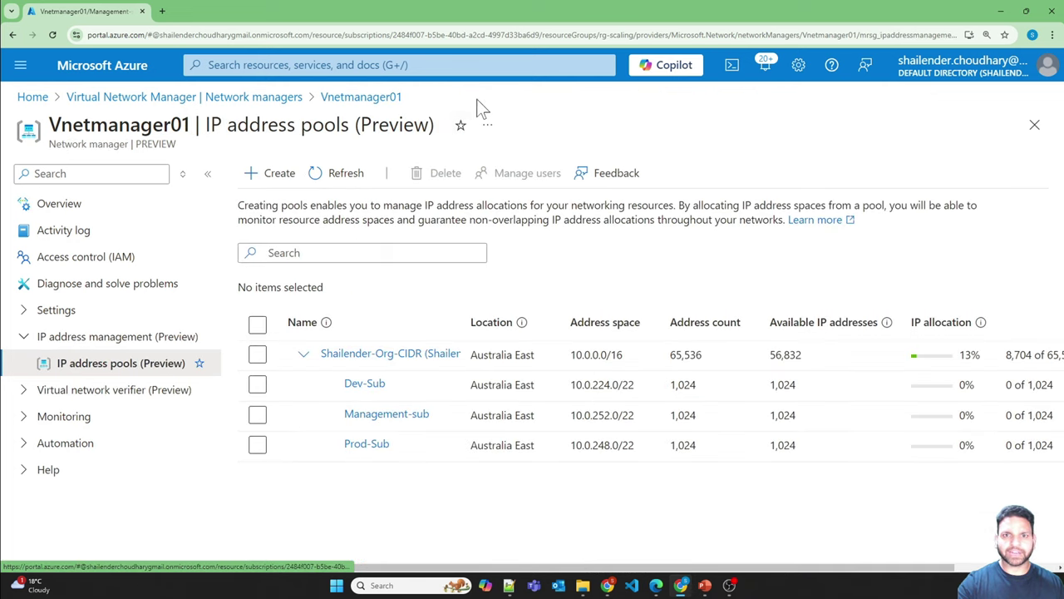
{"action": "left_click", "coordinate": [370, 354]}
{"action": "left_click", "coordinate": [147, 424]}
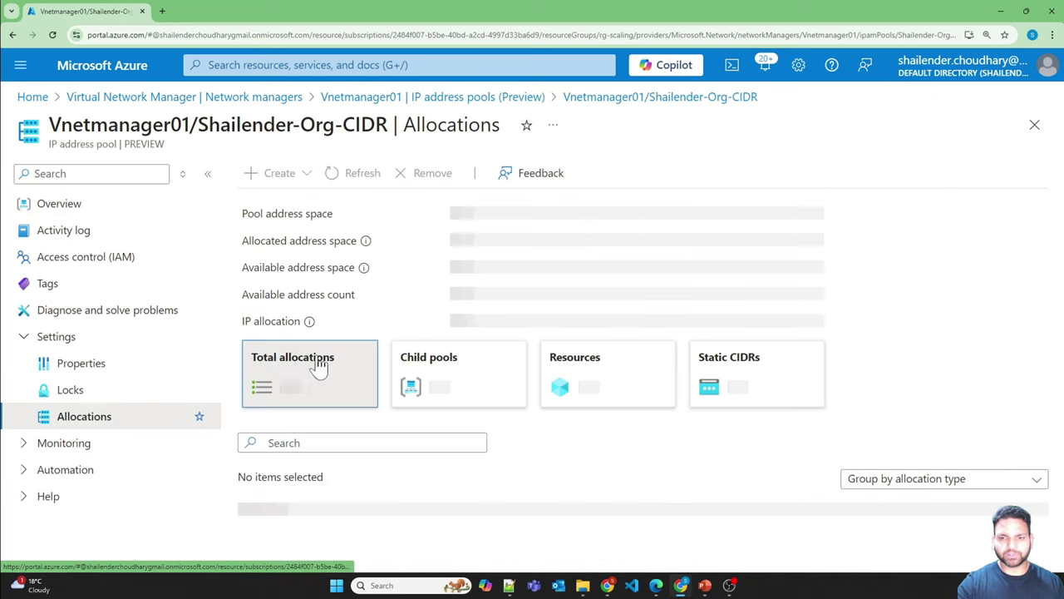
{"action": "scroll", "coordinate": [452, 399], "scroll_direction": "down", "scroll_amount": 1}
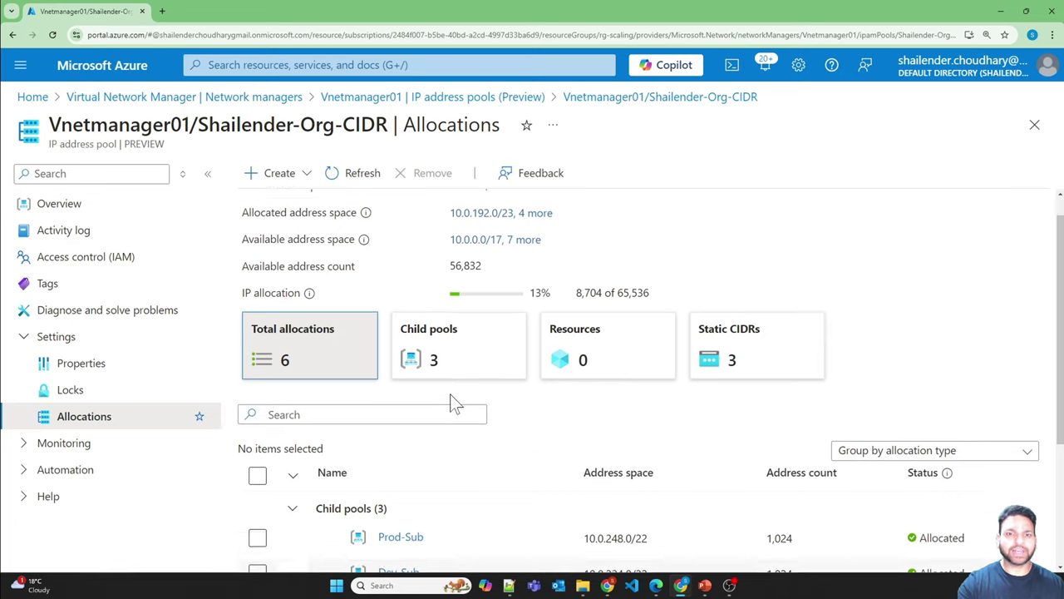
{"action": "scroll", "coordinate": [454, 403], "scroll_direction": "up", "scroll_amount": 1}
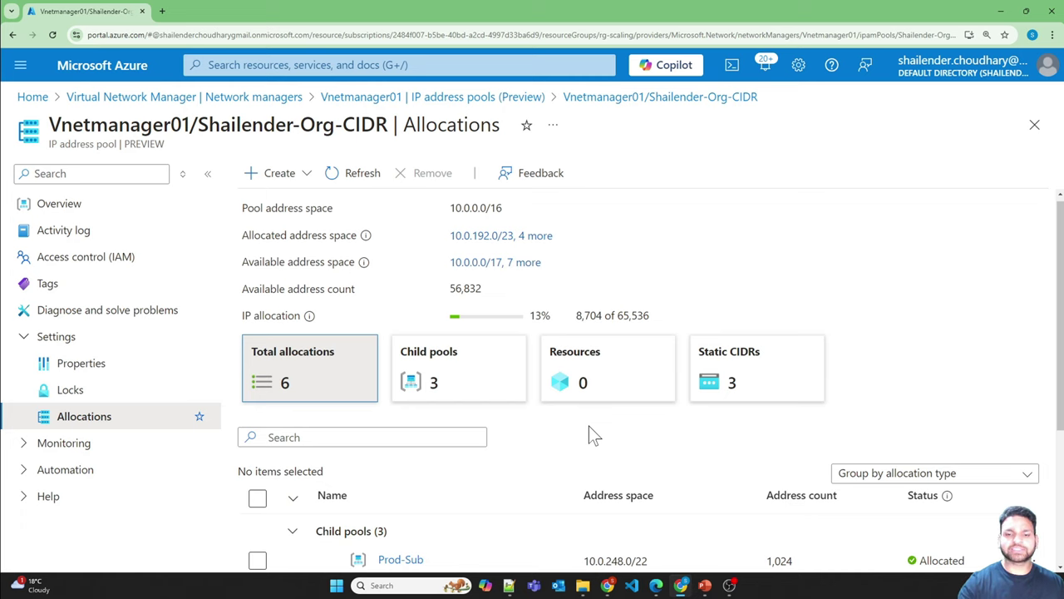
Step: Examine the parent pool's child pools, including Prod-Sub, and compare them with its overall IP allocation
{"action": "scroll", "coordinate": [587, 439], "scroll_direction": "down", "scroll_amount": 3}
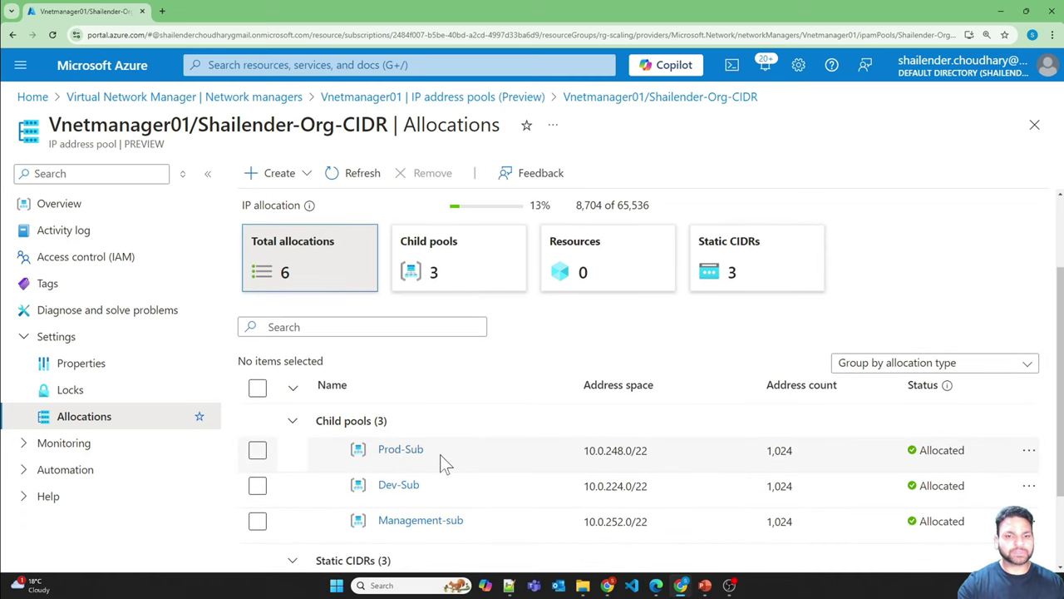
{"action": "left_click_drag", "start_coordinate": [440, 454], "coordinate": [374, 452]}
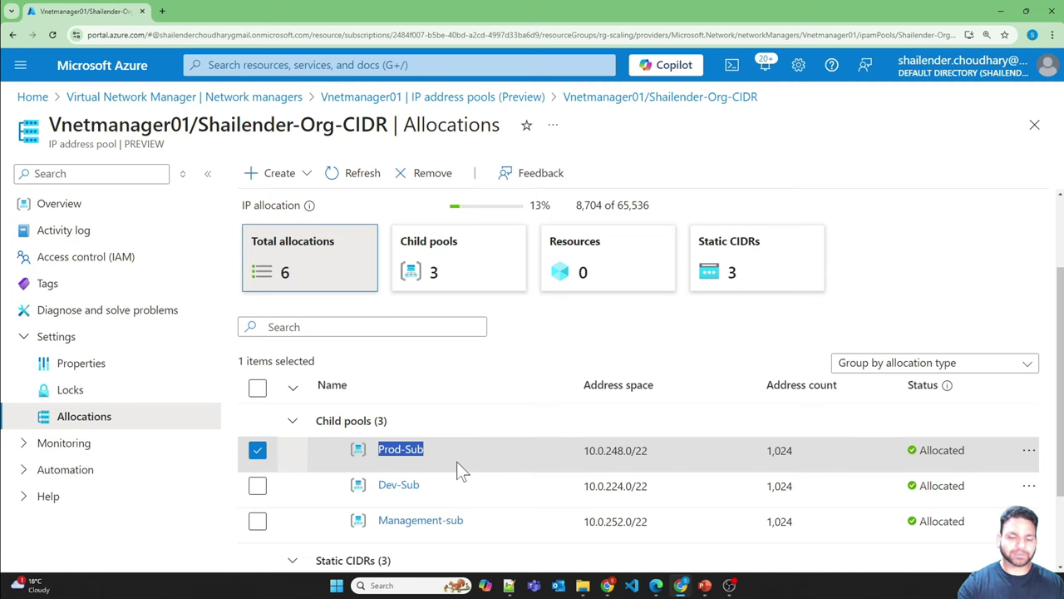
{"action": "scroll", "coordinate": [589, 345], "scroll_direction": "up", "scroll_amount": 3}
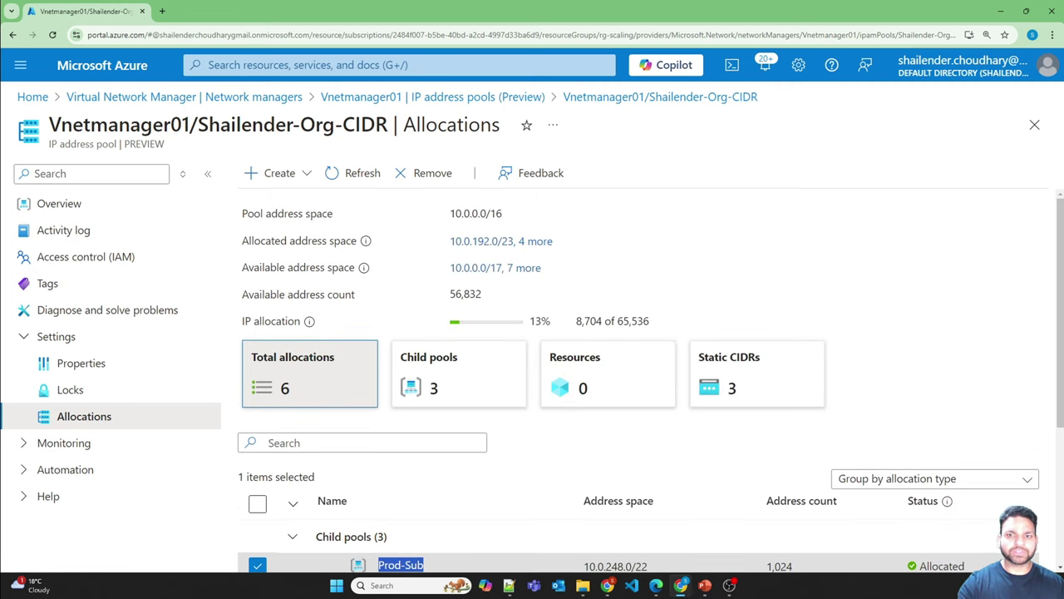
{"action": "left_click_drag", "start_coordinate": [675, 319], "coordinate": [576, 323]}
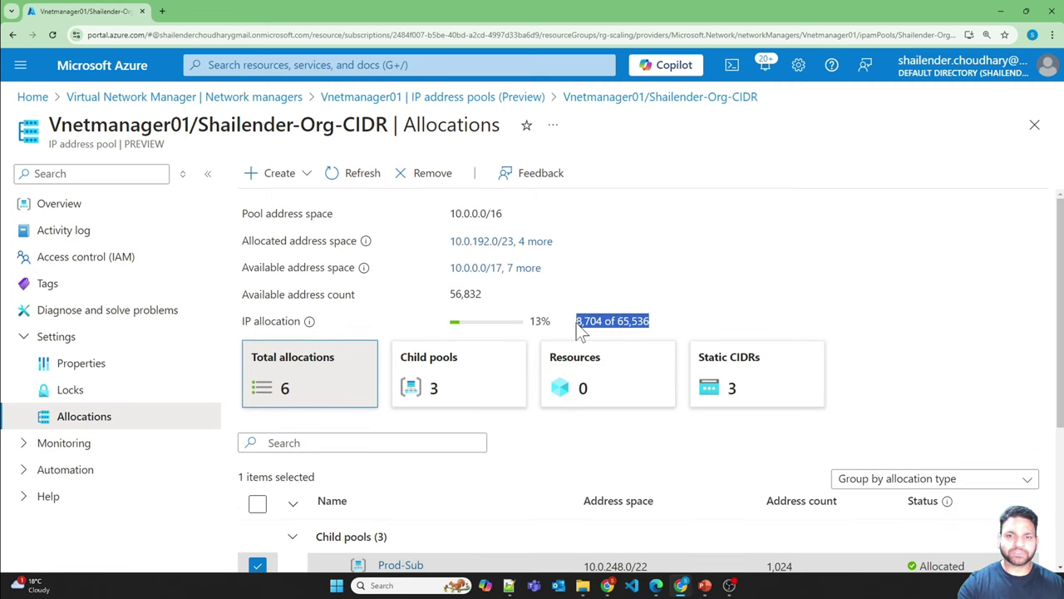
{"action": "scroll", "coordinate": [557, 500], "scroll_direction": "down", "scroll_amount": 3}
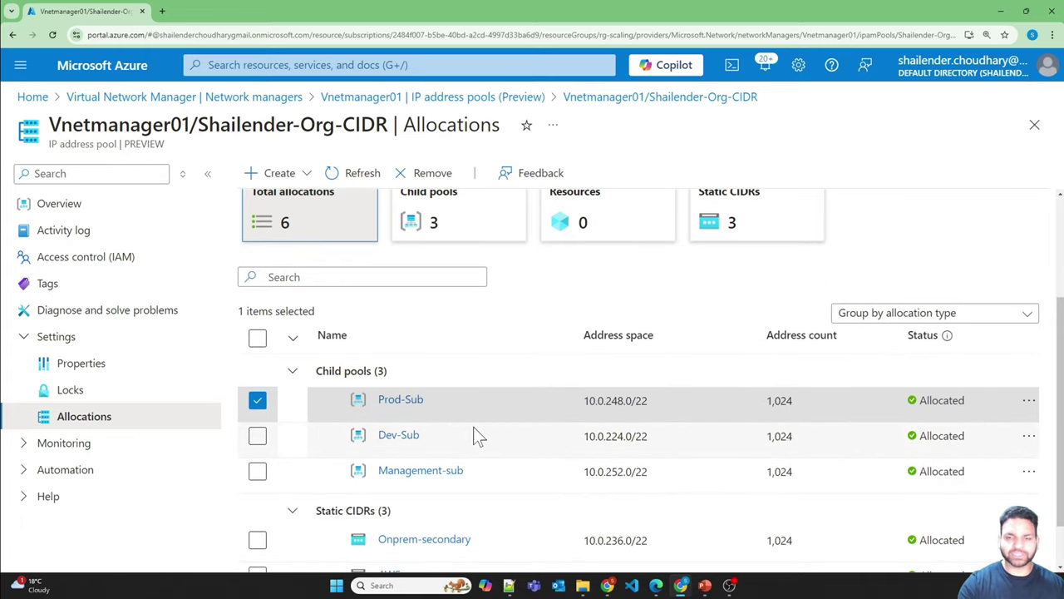
{"action": "scroll", "coordinate": [553, 449], "scroll_direction": "up", "scroll_amount": 3}
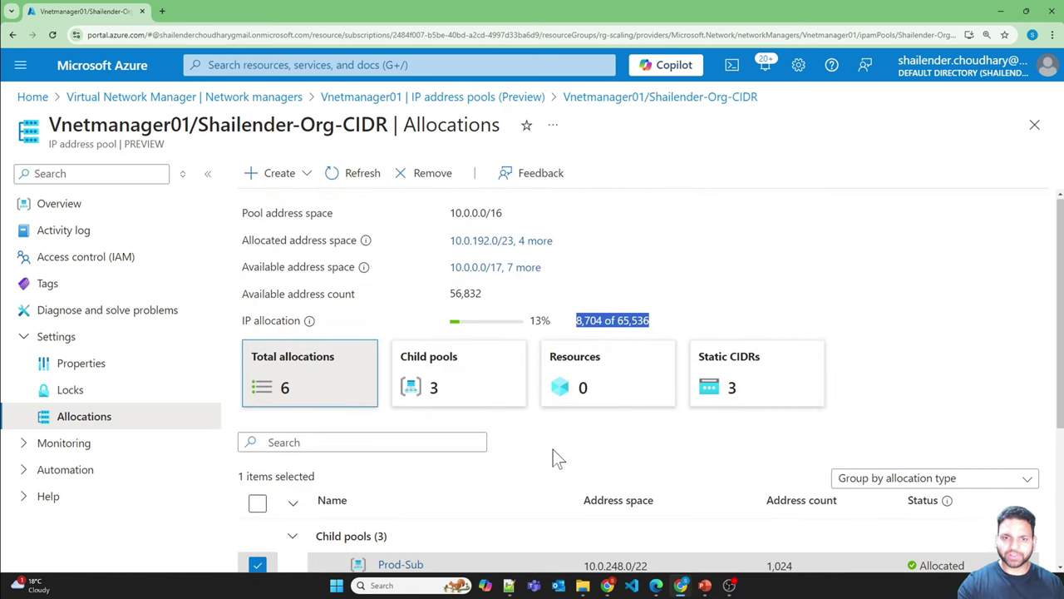
Step: Start creating a new virtual network in the rg-scaling resource group
{"action": "left_click", "coordinate": [407, 65]}
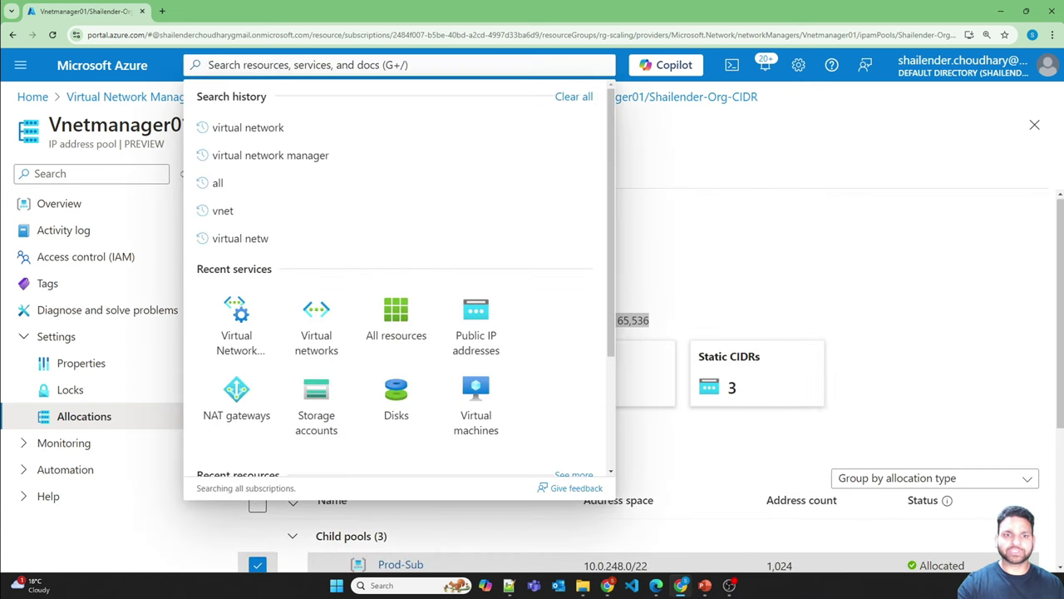
{"action": "left_click", "coordinate": [325, 335]}
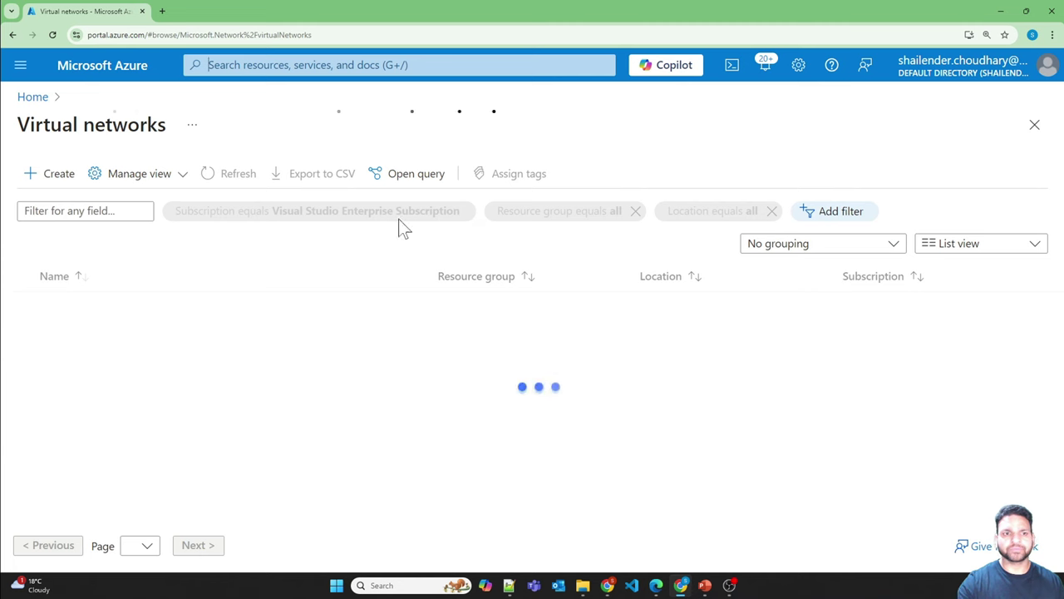
{"action": "left_click_drag", "start_coordinate": [156, 356], "coordinate": [58, 333]}
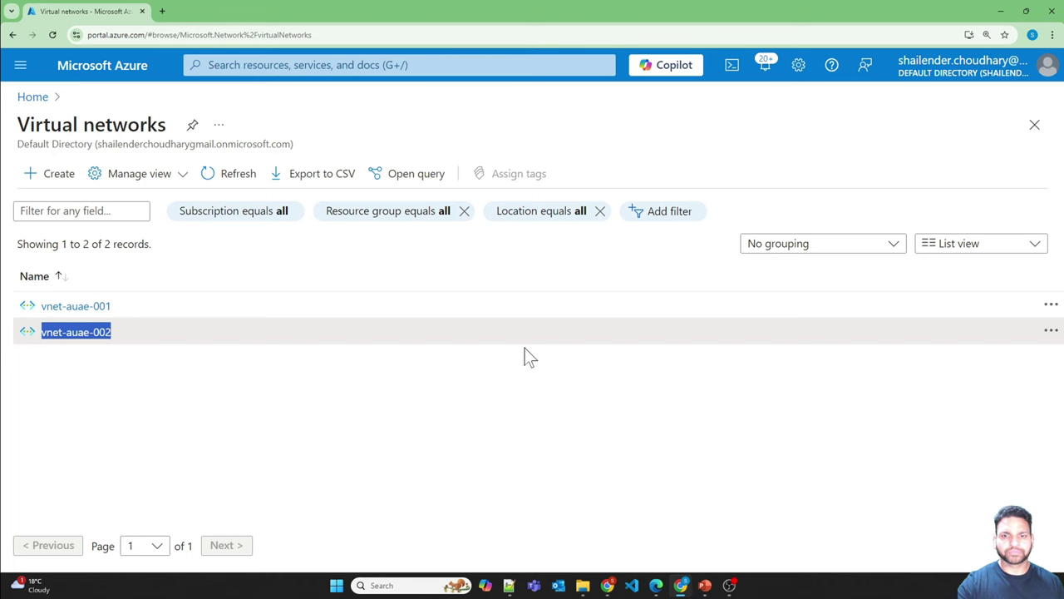
{"action": "left_click", "coordinate": [368, 449]}
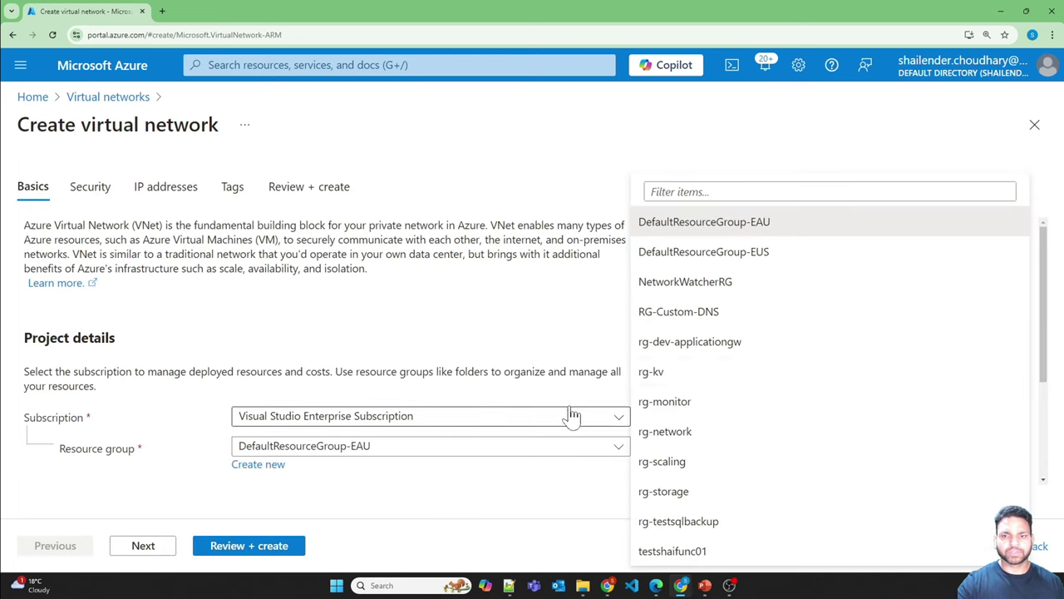
{"action": "left_click", "coordinate": [678, 463]}
{"action": "scroll", "coordinate": [380, 312], "scroll_direction": "down", "scroll_amount": 2}
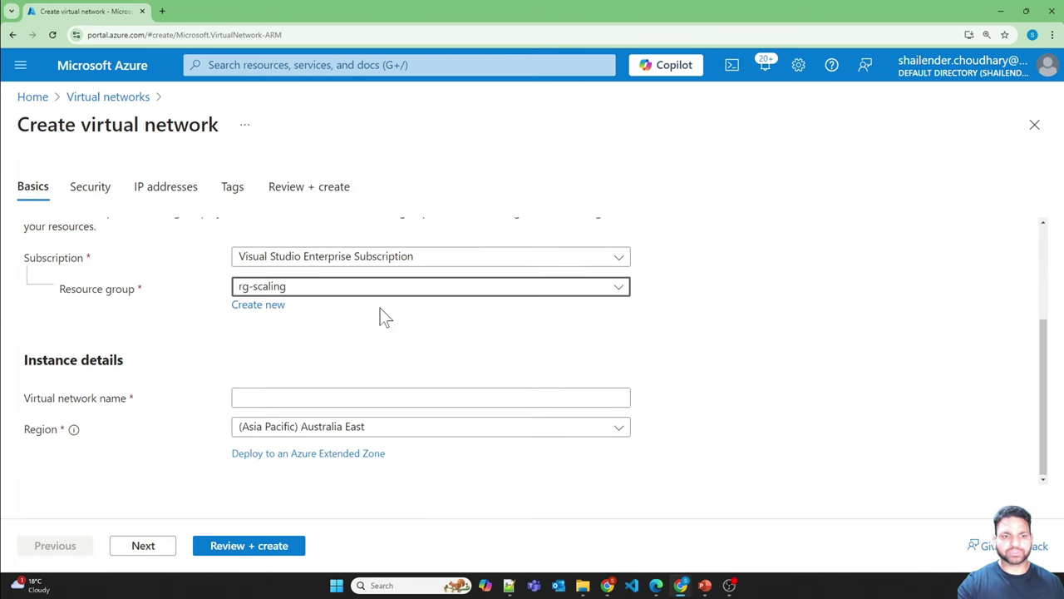
Step: Name the virtual network vnet-auae-003 and continue to its IP address settings, leaving the security options at their defaults
{"action": "left_click", "coordinate": [333, 398]}
{"action": "key", "text": "Down"}
{"action": "key", "text": "Return"}
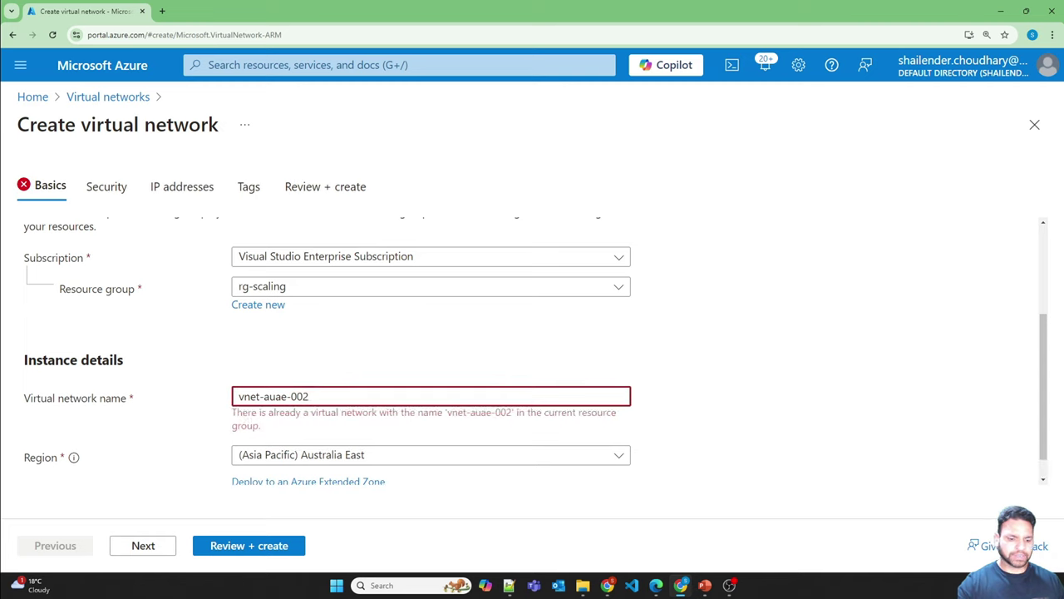
{"action": "key", "text": "BackSpace"}
{"action": "type", "text": "3"}
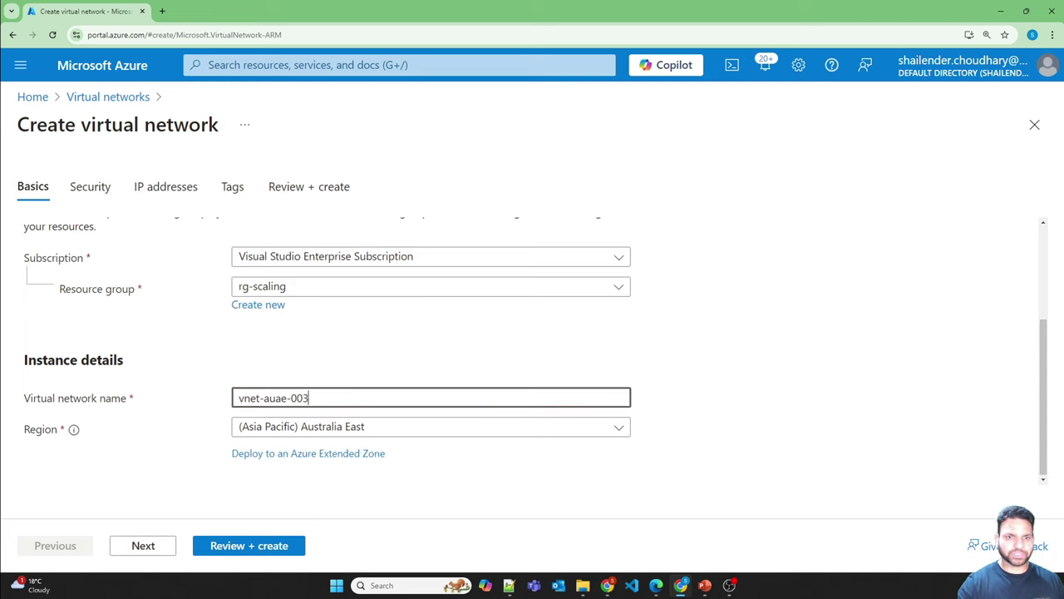
{"action": "left_click", "coordinate": [143, 550]}
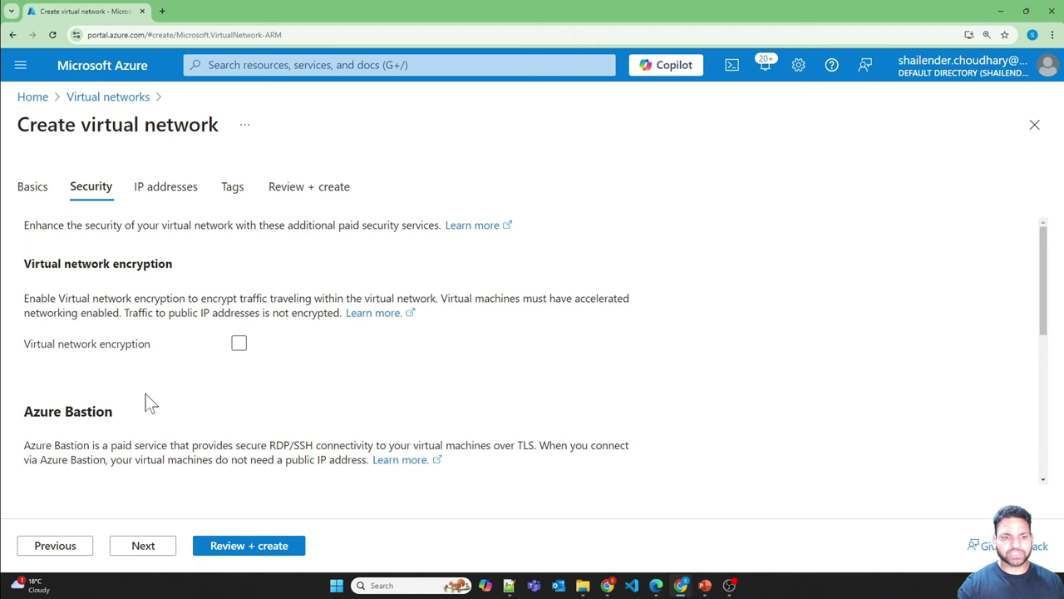
{"action": "left_click", "coordinate": [157, 549]}
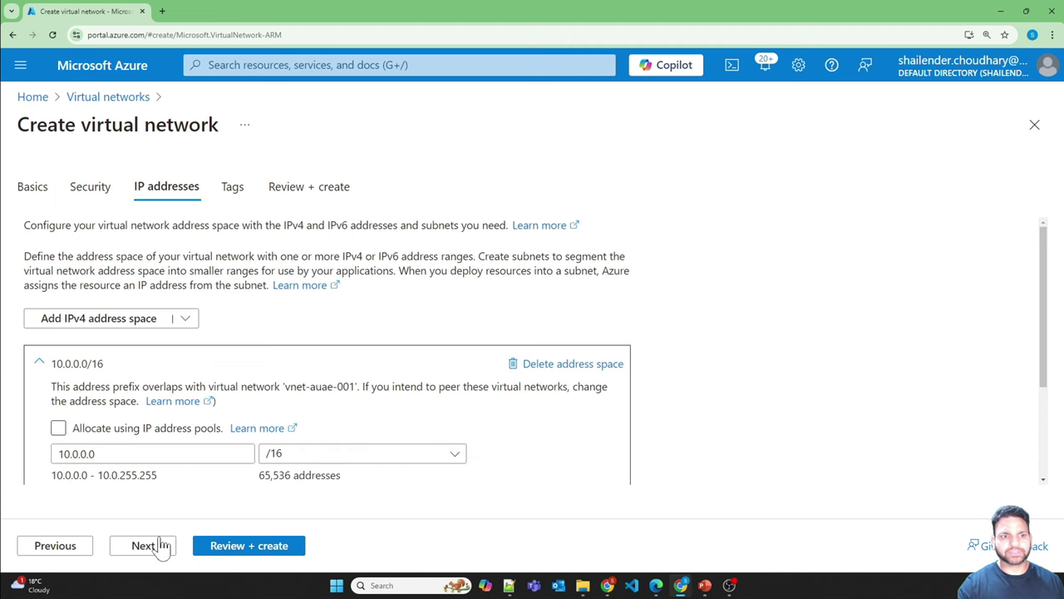
Step: Try to allocate the virtual network's address space from the Management-sub IP address pool
{"action": "scroll", "coordinate": [381, 299], "scroll_direction": "down", "scroll_amount": 3}
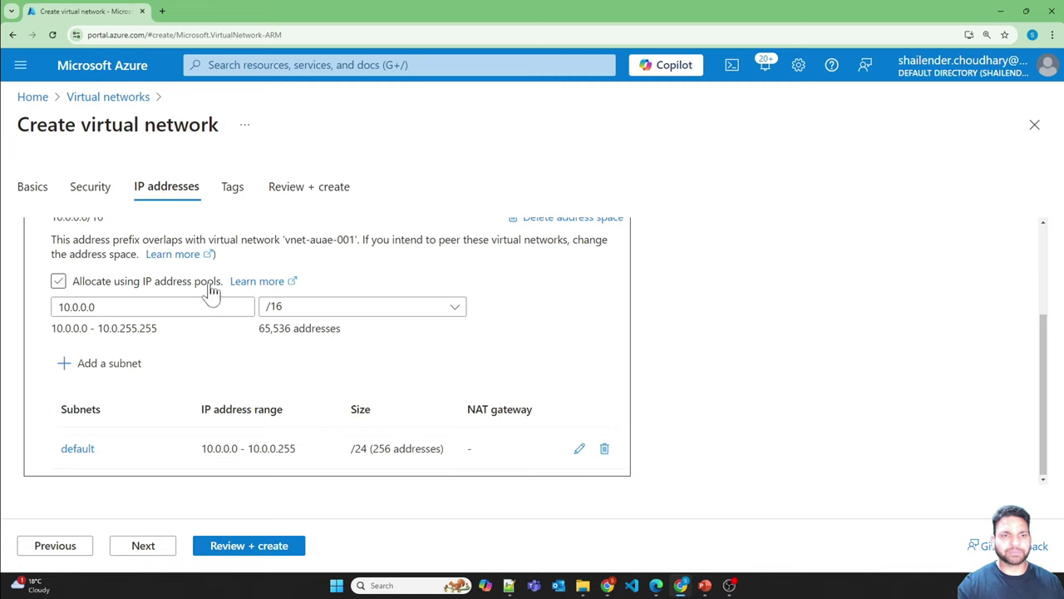
{"action": "scroll", "coordinate": [679, 427], "scroll_direction": "up", "scroll_amount": 1}
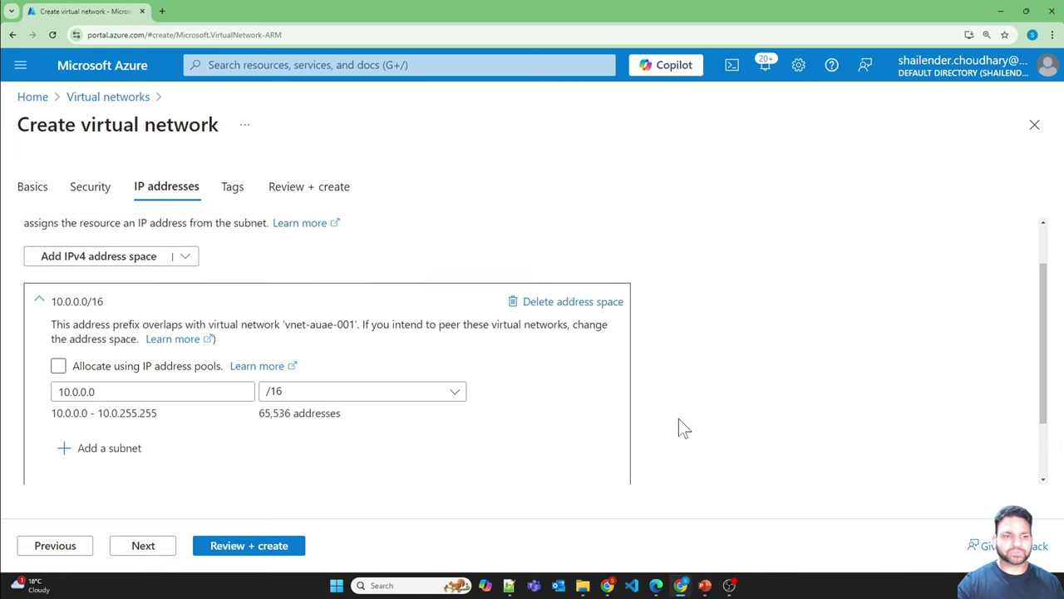
{"action": "scroll", "coordinate": [678, 428], "scroll_direction": "down", "scroll_amount": 1}
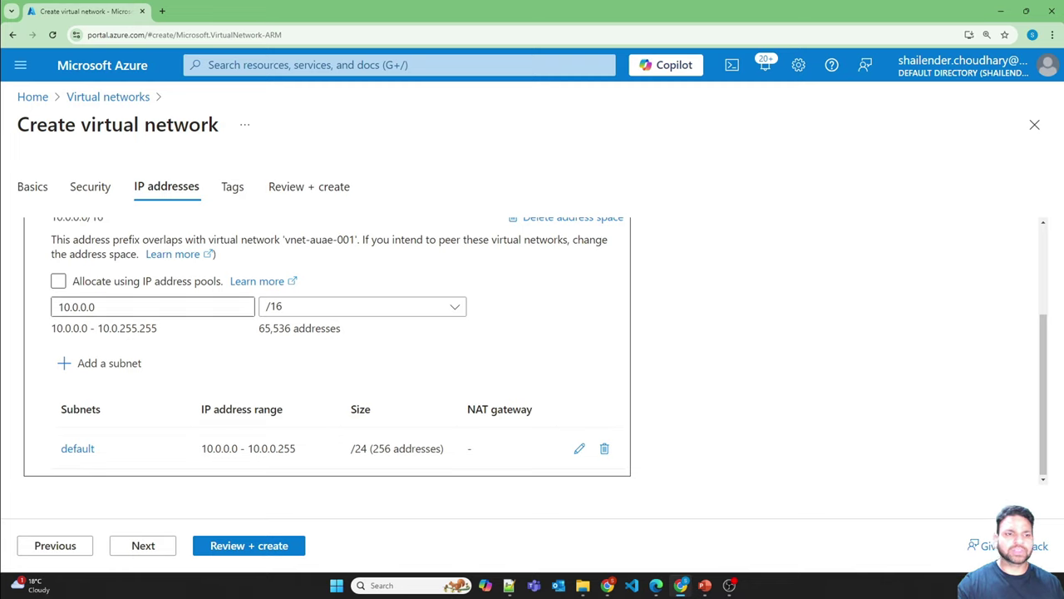
{"action": "left_click_drag", "start_coordinate": [97, 307], "coordinate": [56, 306]}
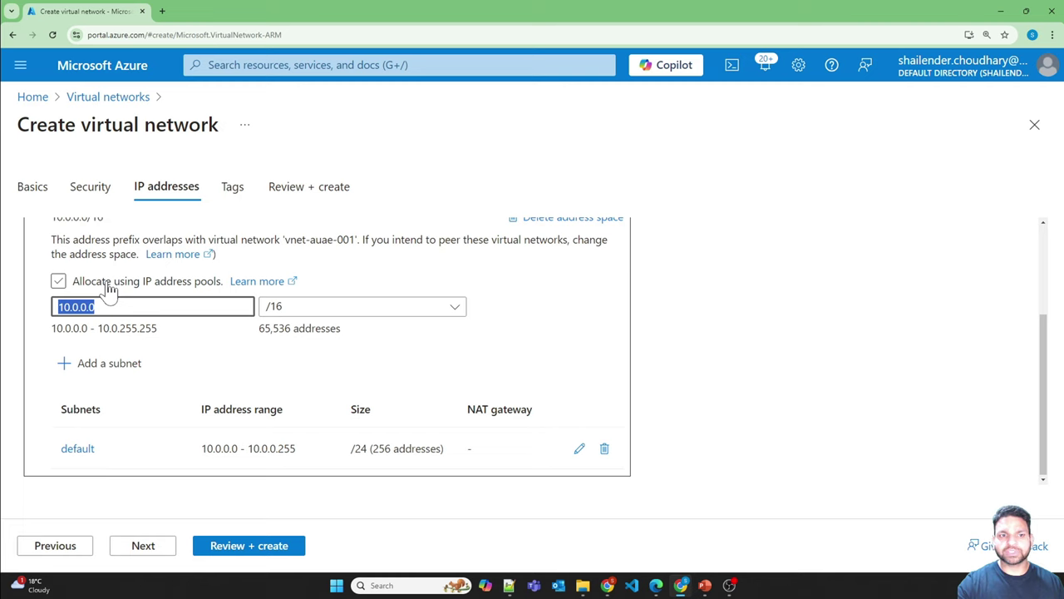
{"action": "left_click", "coordinate": [107, 283]}
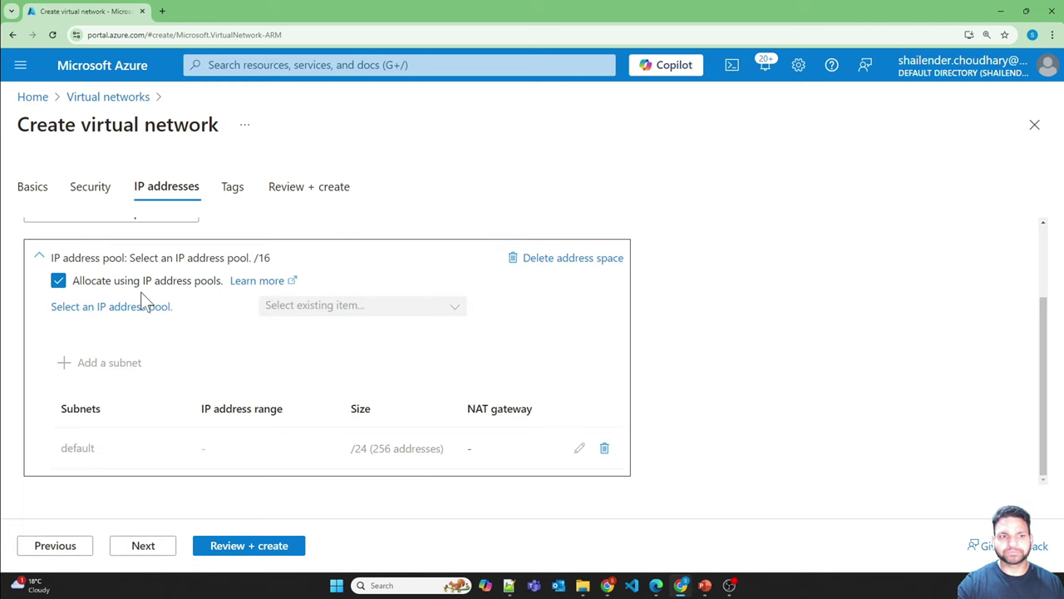
{"action": "left_click", "coordinate": [134, 315]}
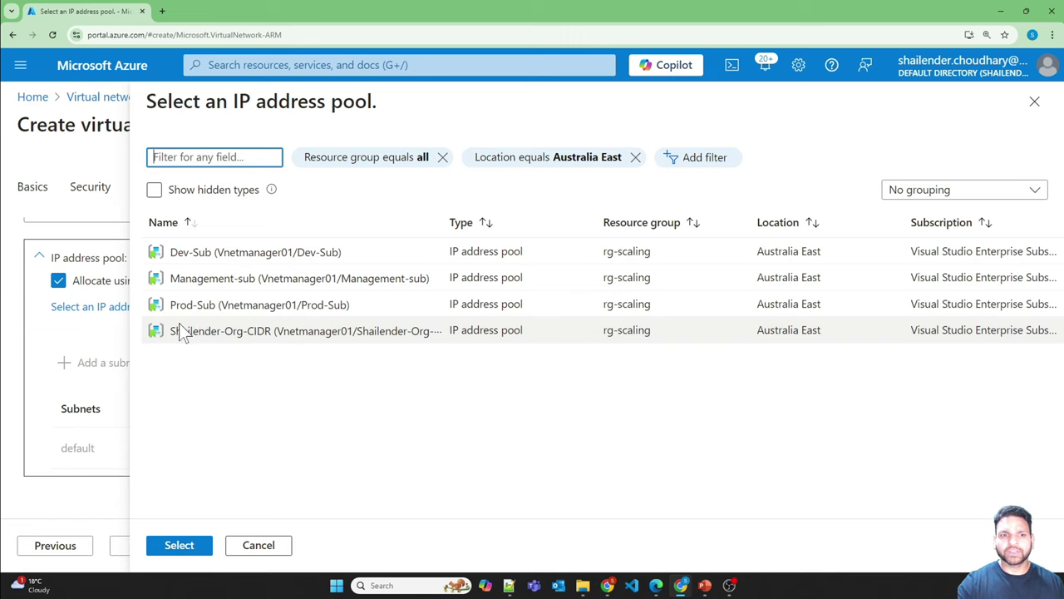
{"action": "left_click", "coordinate": [300, 278]}
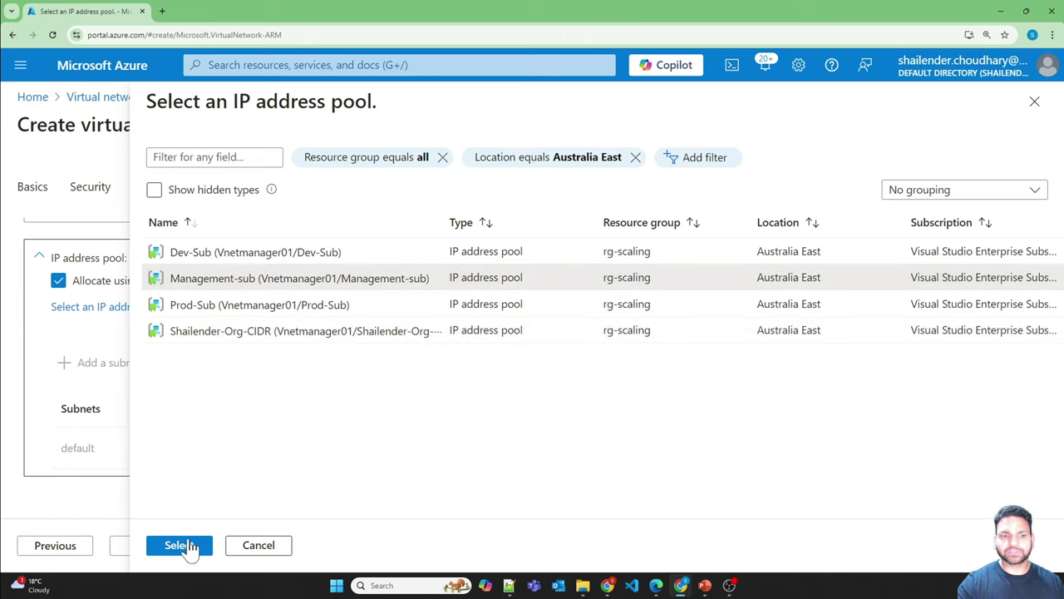
{"action": "left_click", "coordinate": [184, 546]}
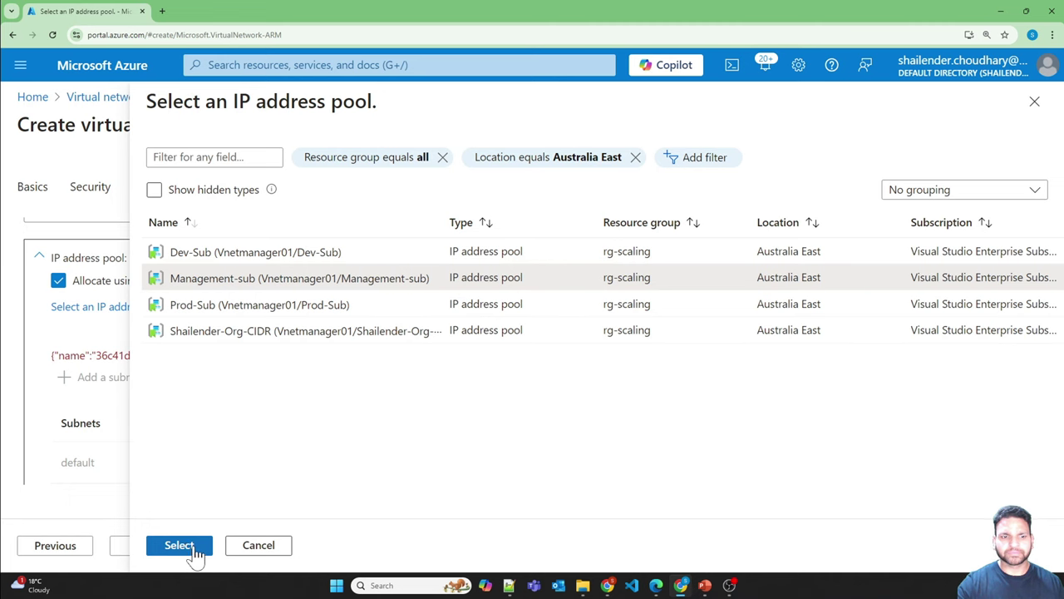
{"action": "left_click", "coordinate": [188, 548]}
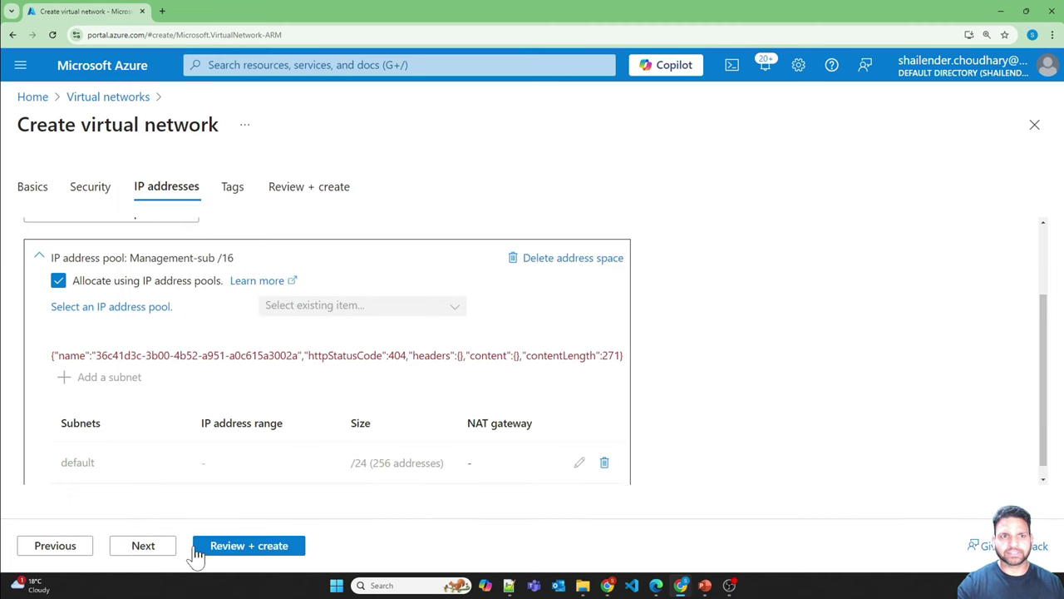
Step: Delete the default subnet and try selecting the Management-sub IP address pool again
{"action": "left_click", "coordinate": [605, 463]}
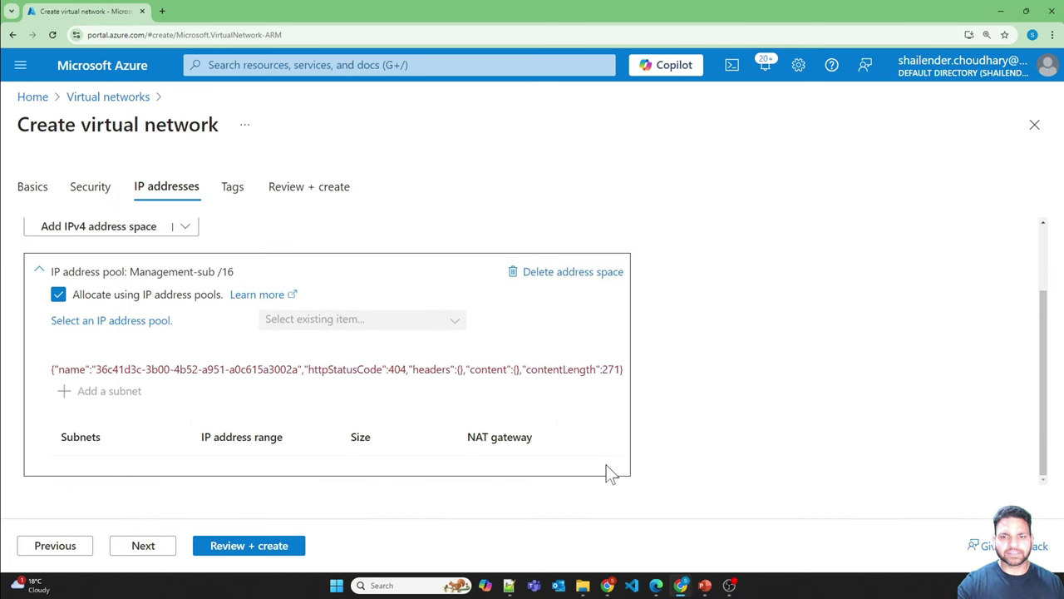
{"action": "left_click", "coordinate": [135, 324]}
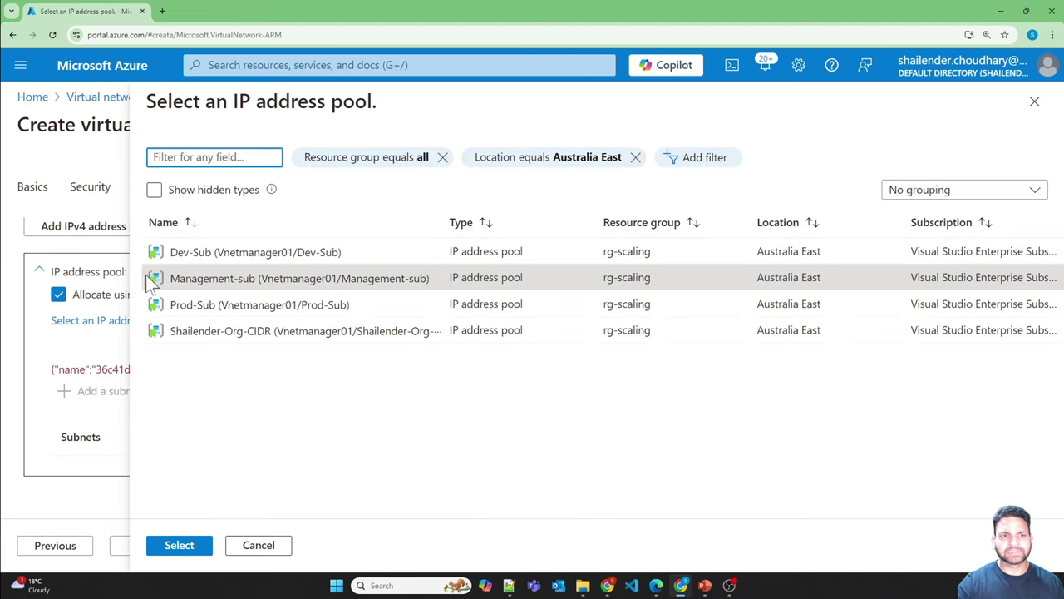
{"action": "left_click", "coordinate": [157, 276]}
{"action": "left_click", "coordinate": [179, 545]}
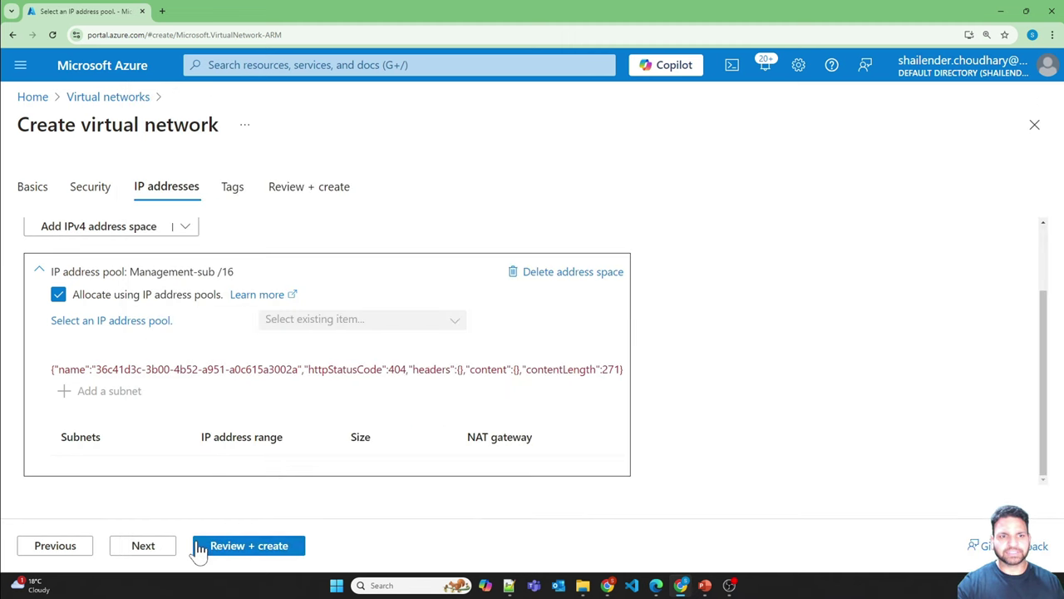
Step: Replace the Management-sub address space with a new IPv4 address space that has allocation using IP address pools enabled
{"action": "left_click_drag", "start_coordinate": [180, 369], "coordinate": [622, 369]}
{"action": "left_click", "coordinate": [575, 275]}
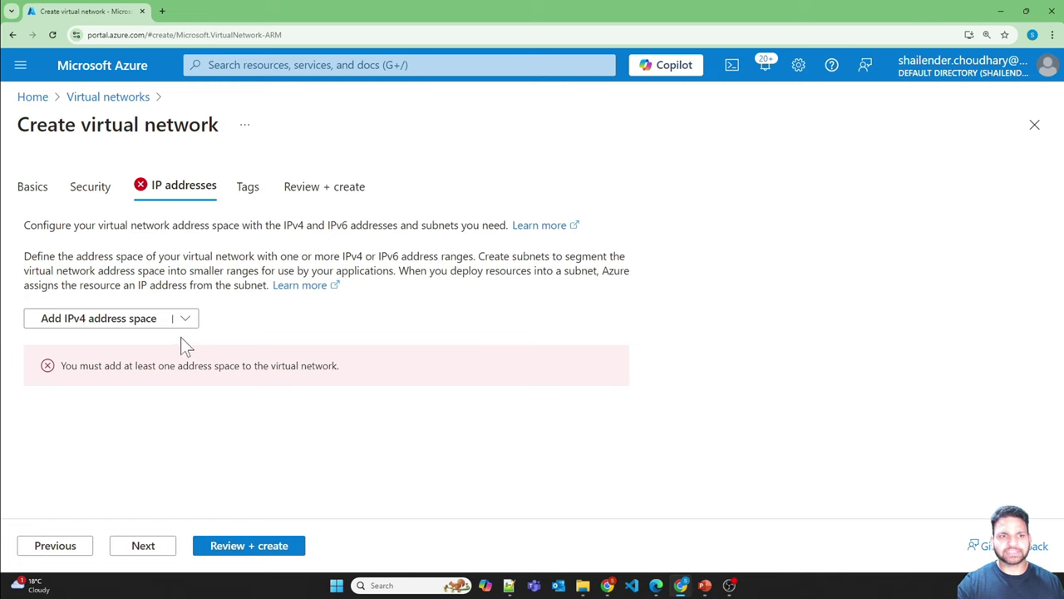
{"action": "left_click", "coordinate": [162, 323]}
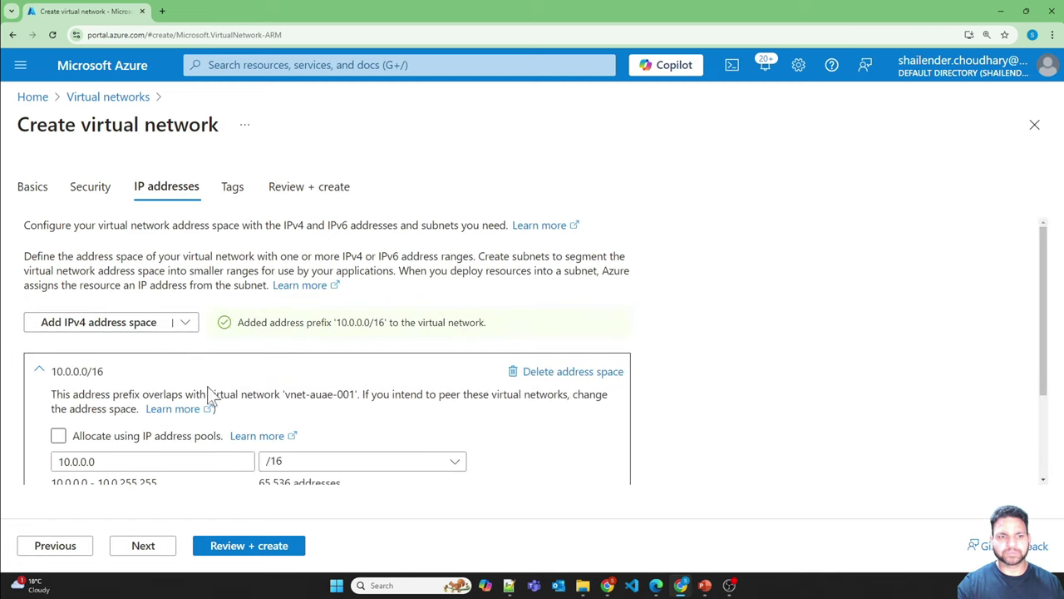
{"action": "left_click", "coordinate": [58, 436]}
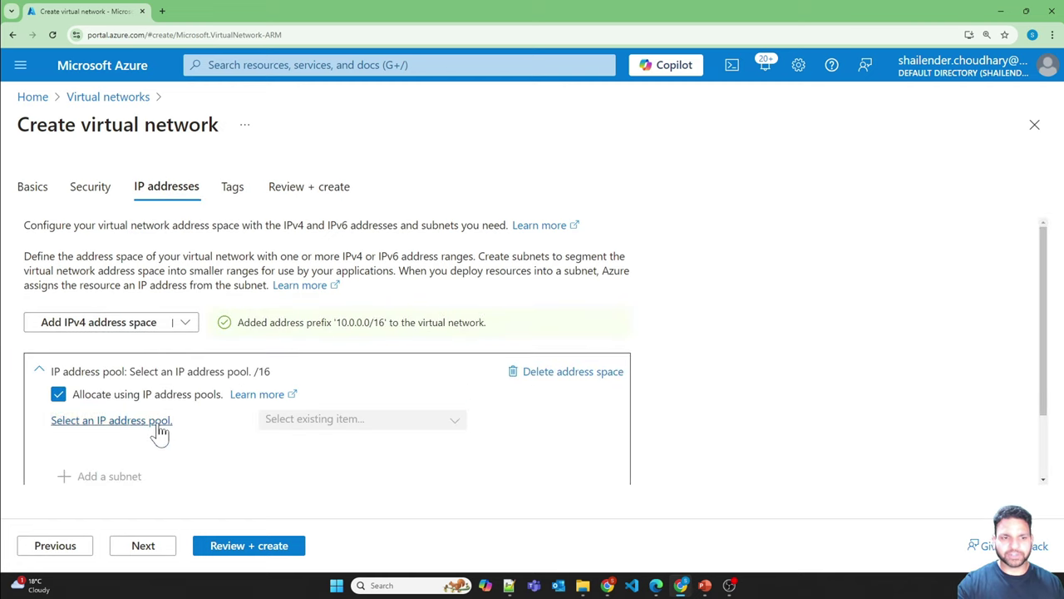
Step: Try to allocate the new address space from the Management-sub IP address pool
{"action": "left_click", "coordinate": [158, 426]}
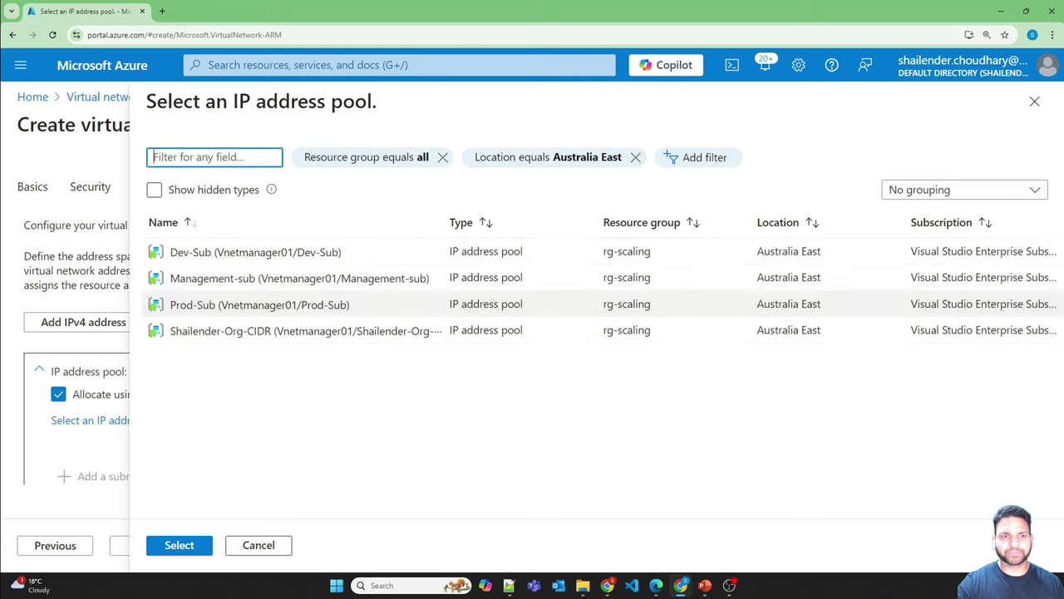
{"action": "left_click", "coordinate": [176, 283]}
{"action": "left_click", "coordinate": [190, 547]}
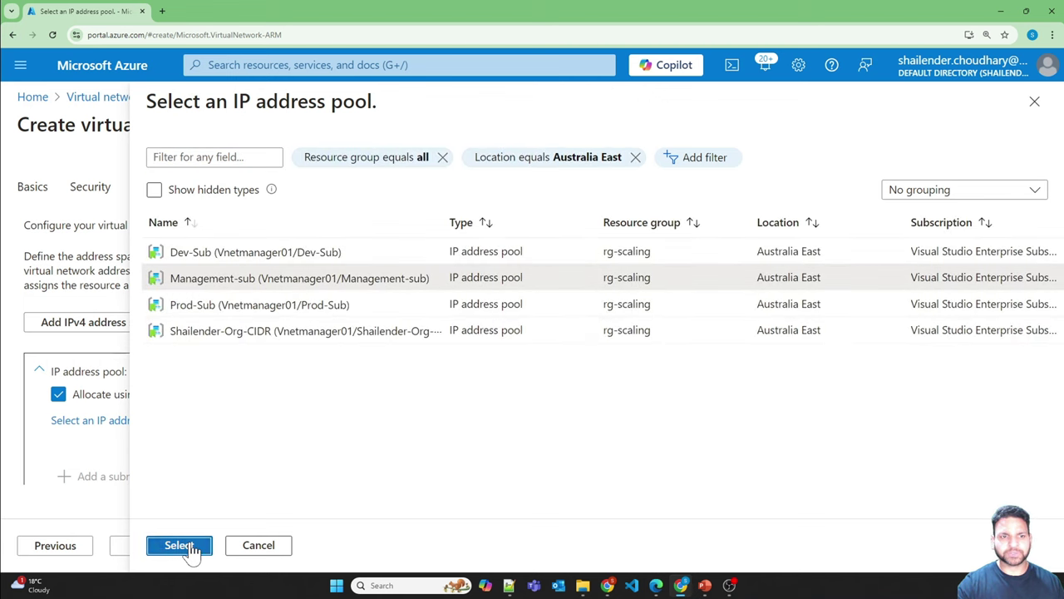
Step: Try to switch the address space's allocation to the Prod-Sub IP address pool
{"action": "scroll", "coordinate": [166, 399], "scroll_direction": "down", "scroll_amount": 1}
{"action": "left_click", "coordinate": [150, 361]}
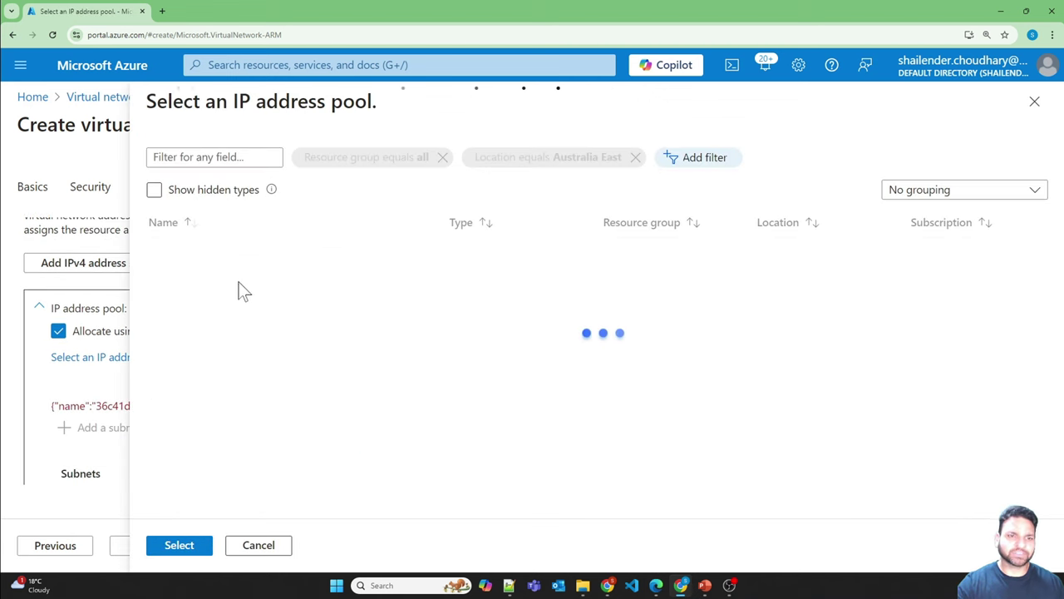
{"action": "left_click", "coordinate": [248, 304]}
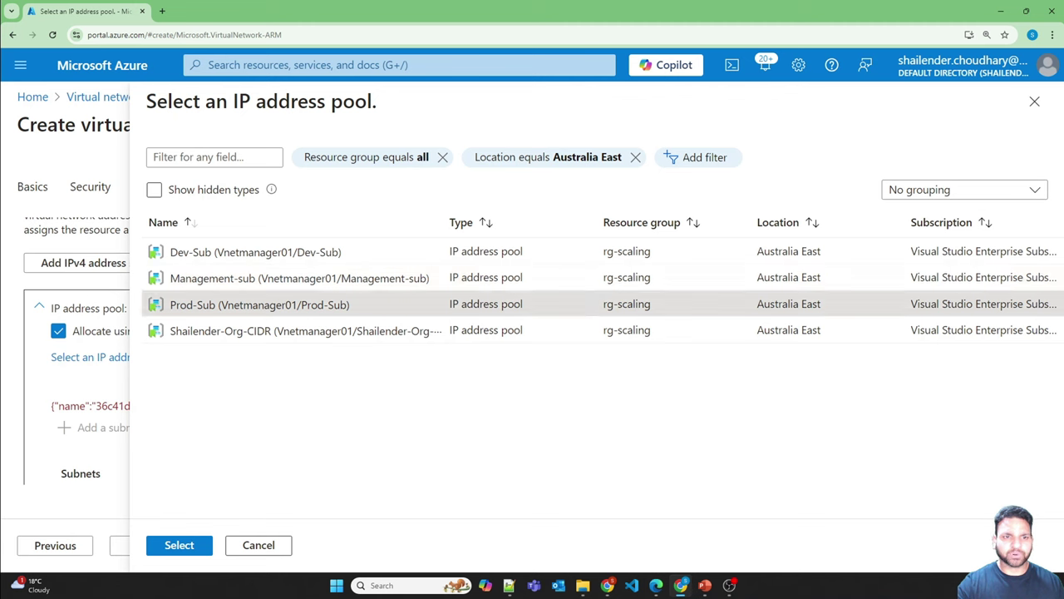
{"action": "left_click", "coordinate": [180, 545]}
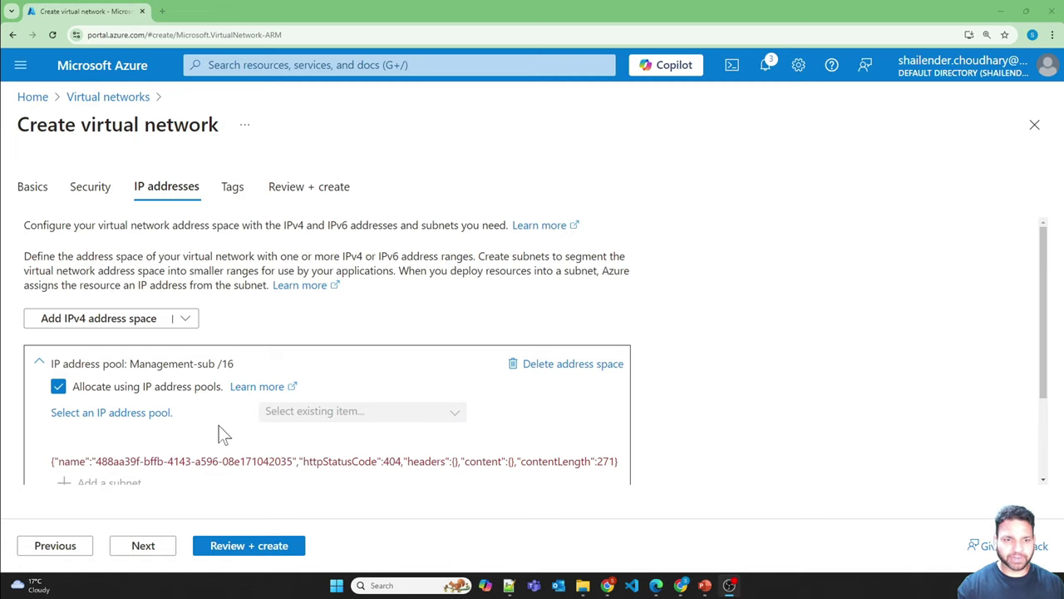
Step: Try to allocate the address space from the organization's parent CIDR pool, leaving the reopened pool selection without another choice
{"action": "scroll", "coordinate": [231, 427], "scroll_direction": "down", "scroll_amount": 2}
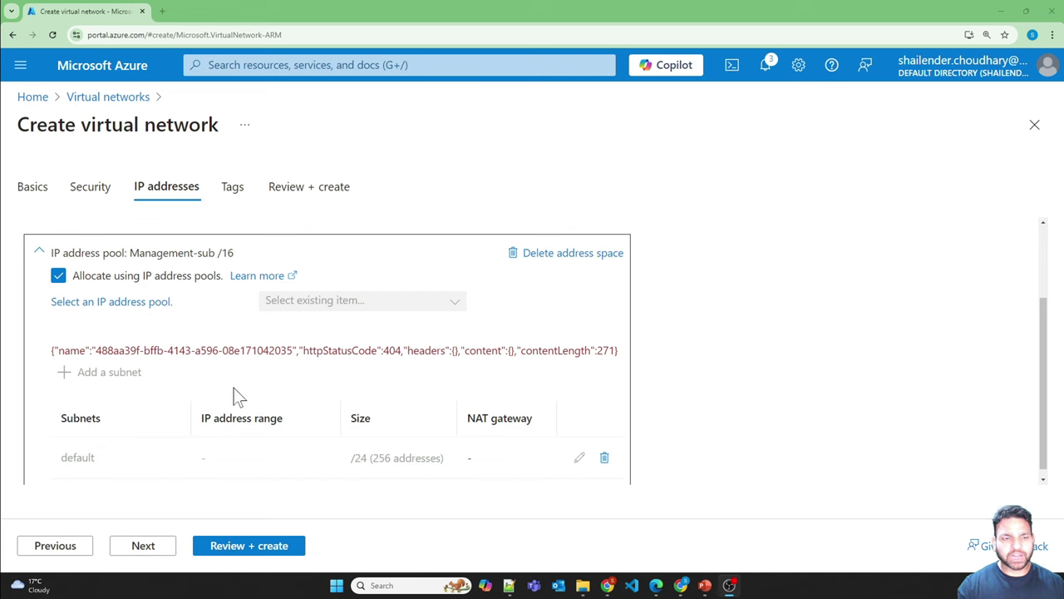
{"action": "left_click", "coordinate": [147, 302]}
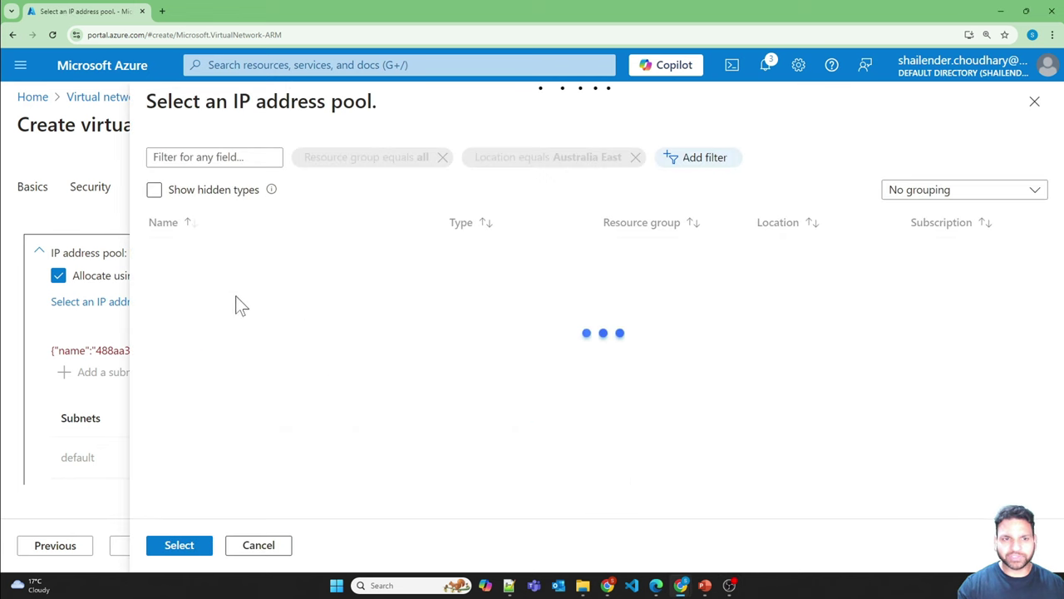
{"action": "left_click", "coordinate": [221, 331]}
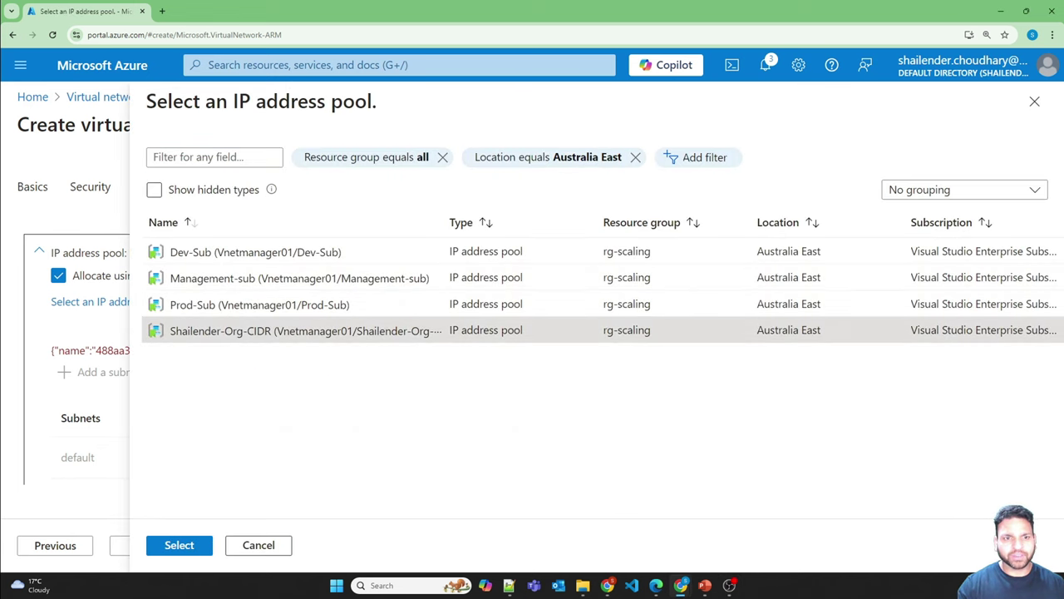
{"action": "left_click", "coordinate": [188, 548]}
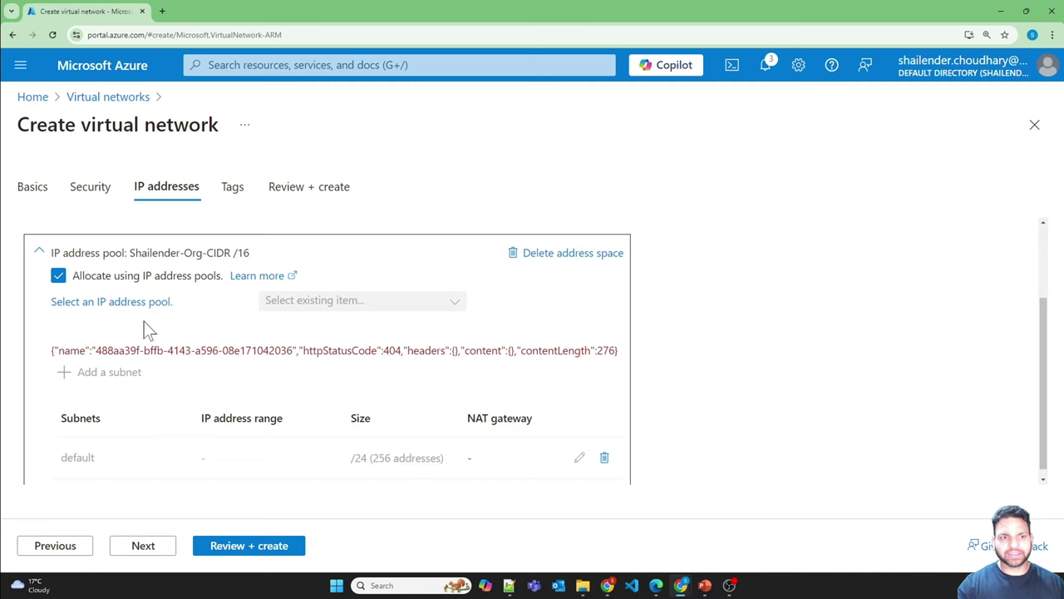
{"action": "left_click", "coordinate": [111, 301]}
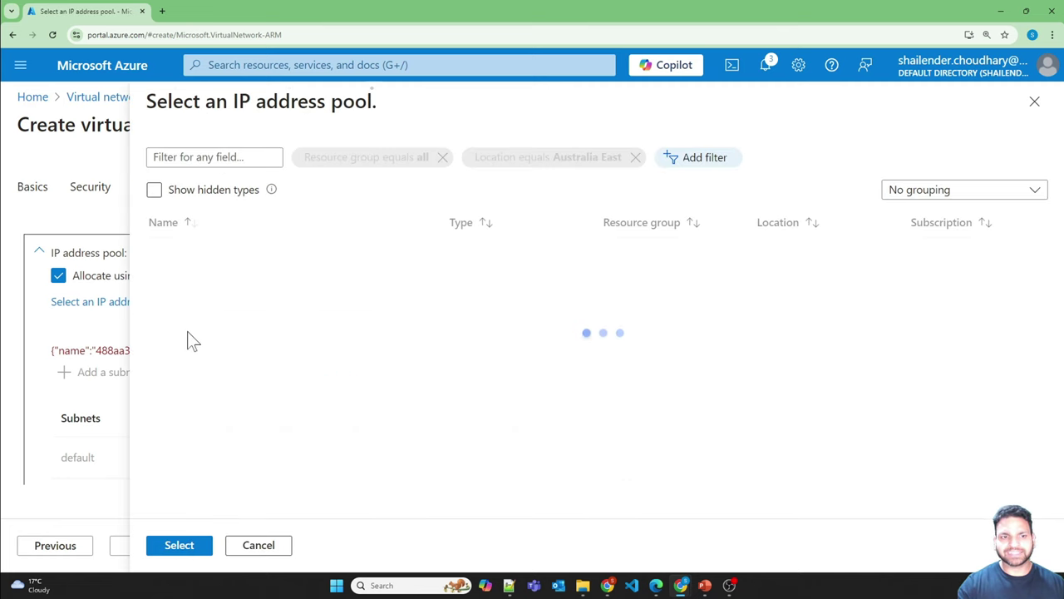
{"action": "left_click", "coordinate": [259, 545]}
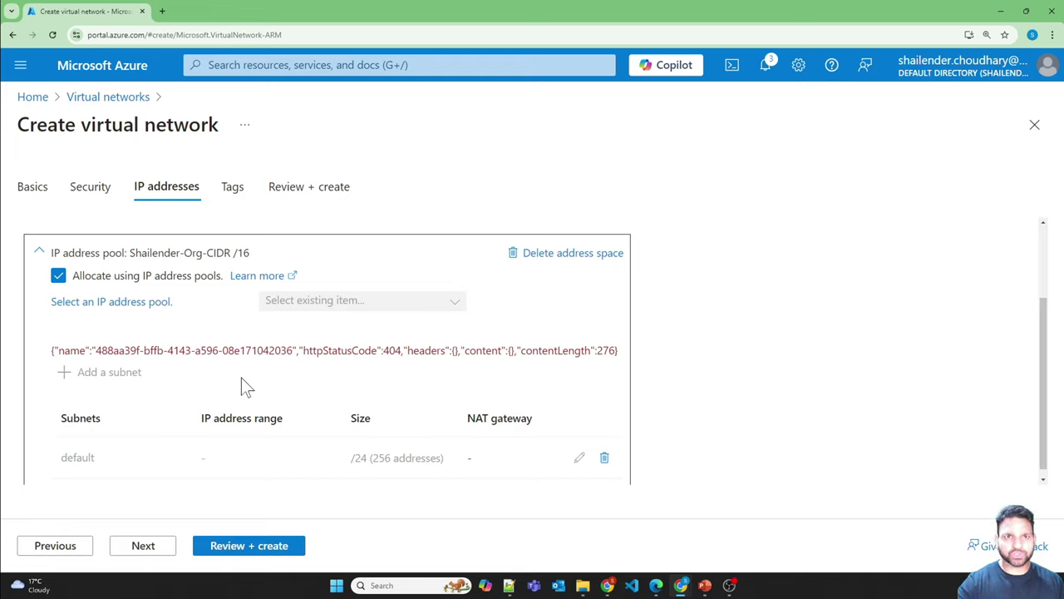
Step: Open the organization's parent 10.0.0.0/16 IP address pool in the Vnetmanager01 network manager
{"action": "left_click", "coordinate": [245, 64]}
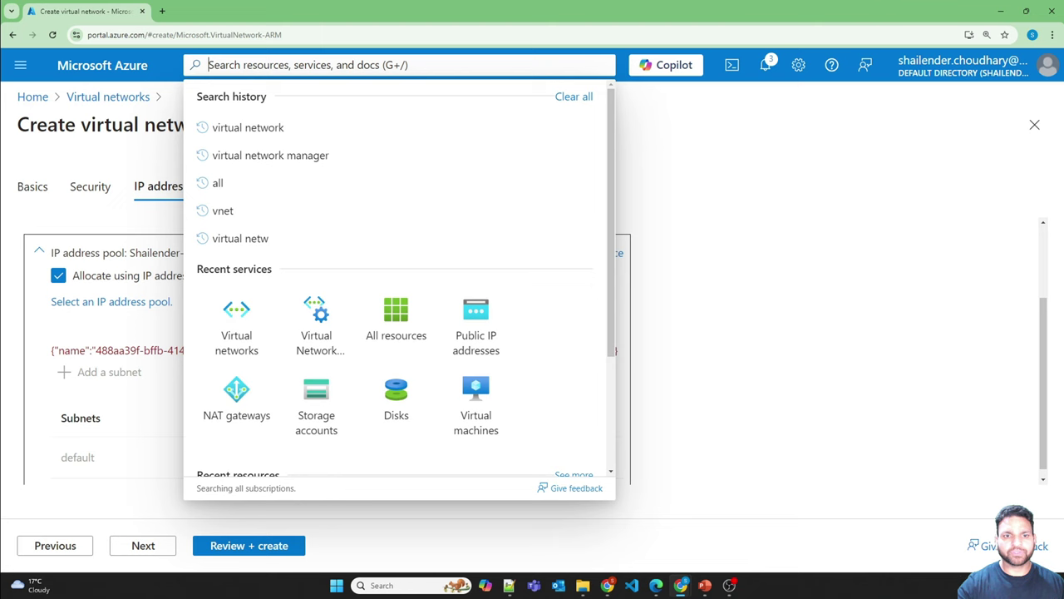
{"action": "left_click", "coordinate": [319, 322]}
{"action": "left_click", "coordinate": [125, 259]}
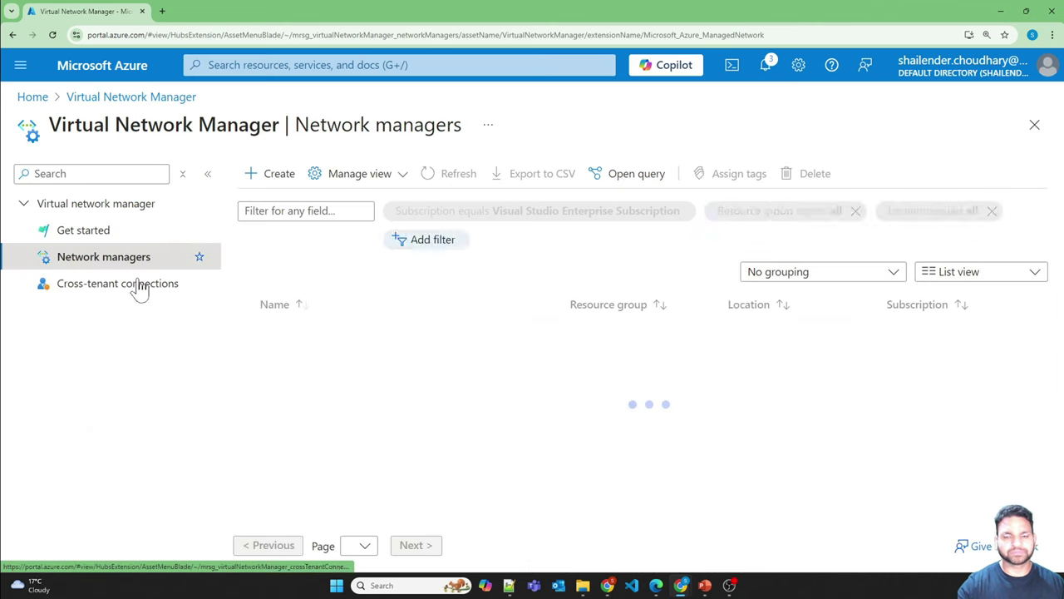
{"action": "left_click", "coordinate": [319, 306]}
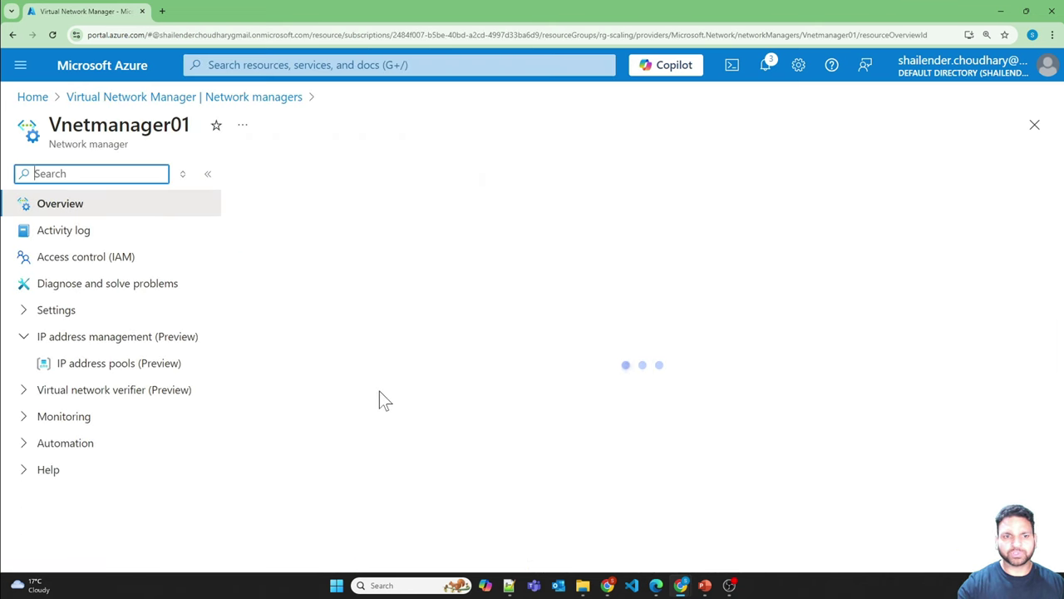
{"action": "left_click", "coordinate": [126, 366]}
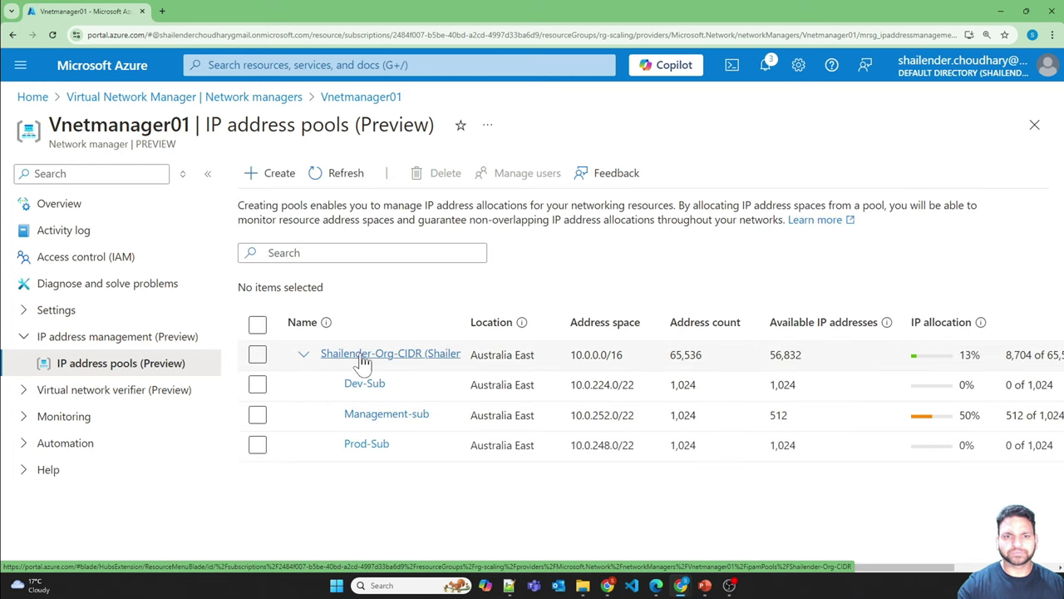
{"action": "left_click", "coordinate": [362, 357]}
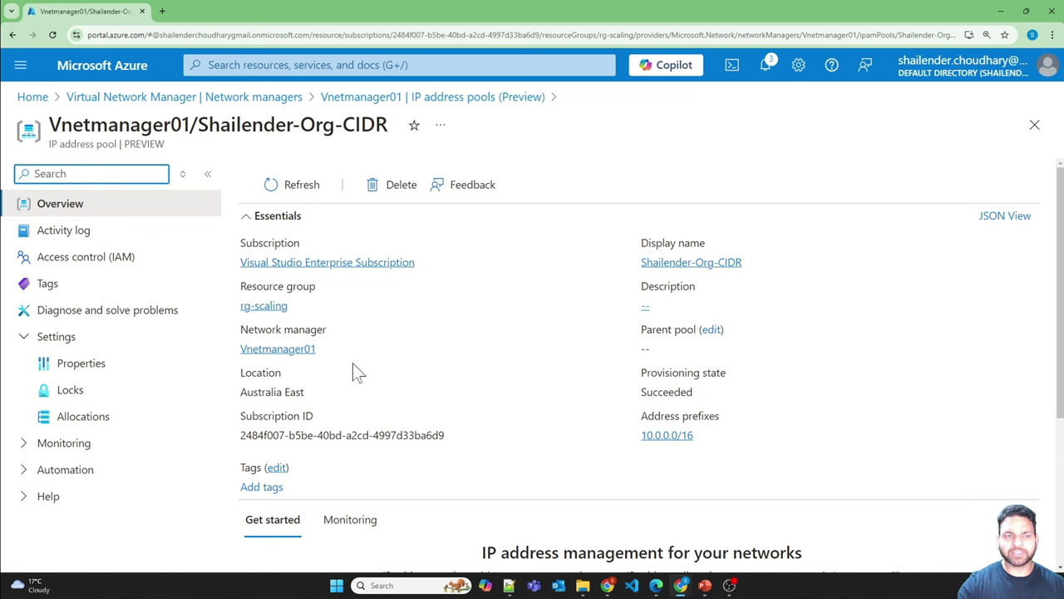
Step: Start a role assignment in the parent pool's access control, find "ipam pool" and select the IPAM Pool User role
{"action": "left_click", "coordinate": [96, 261]}
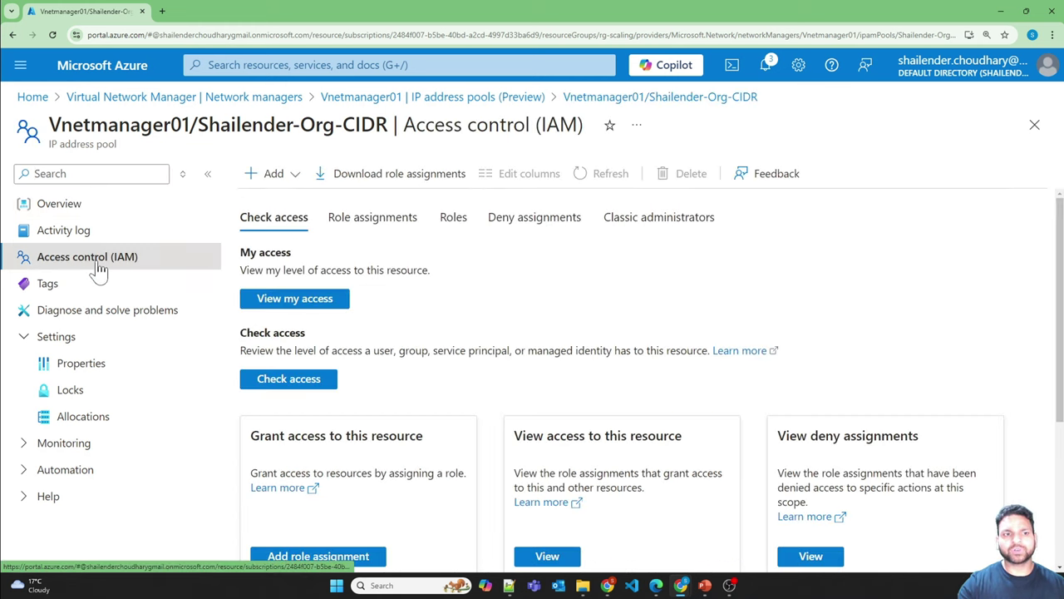
{"action": "left_click", "coordinate": [287, 176]}
{"action": "left_click", "coordinate": [283, 204]}
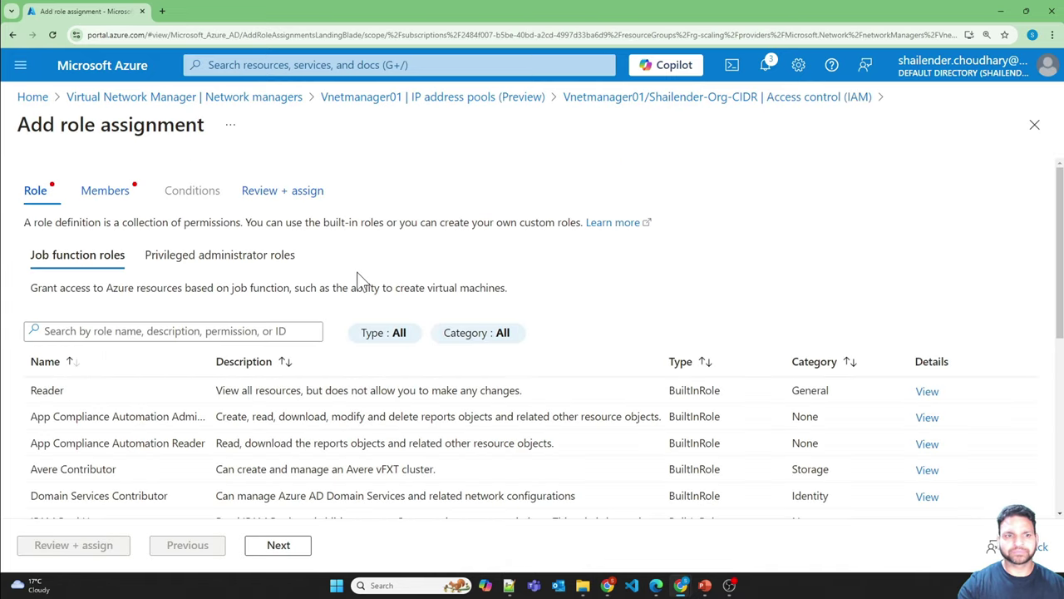
{"action": "left_click", "coordinate": [183, 331]}
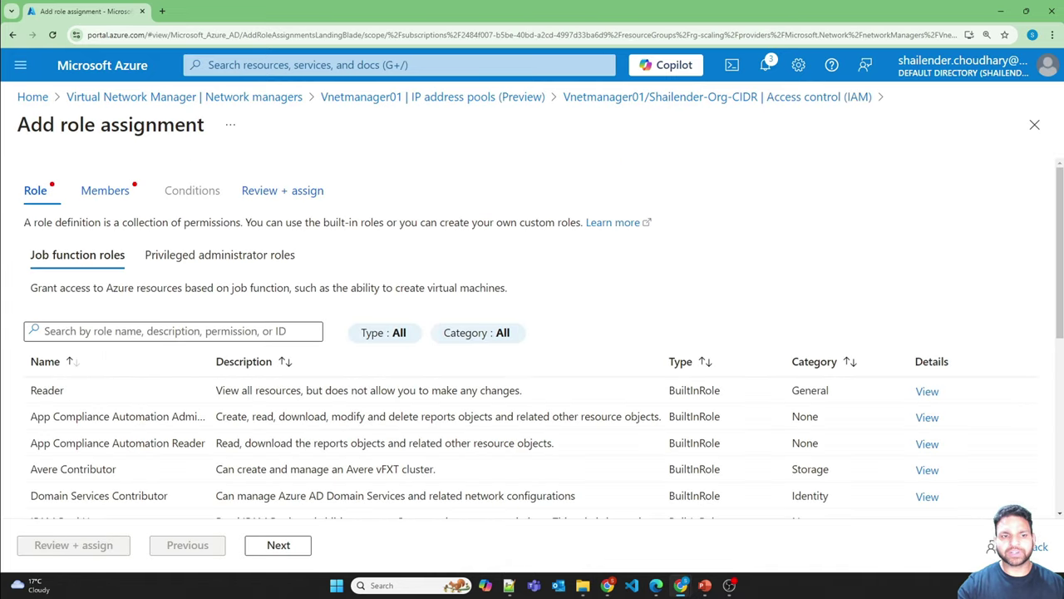
{"action": "left_click", "coordinate": [183, 331]}
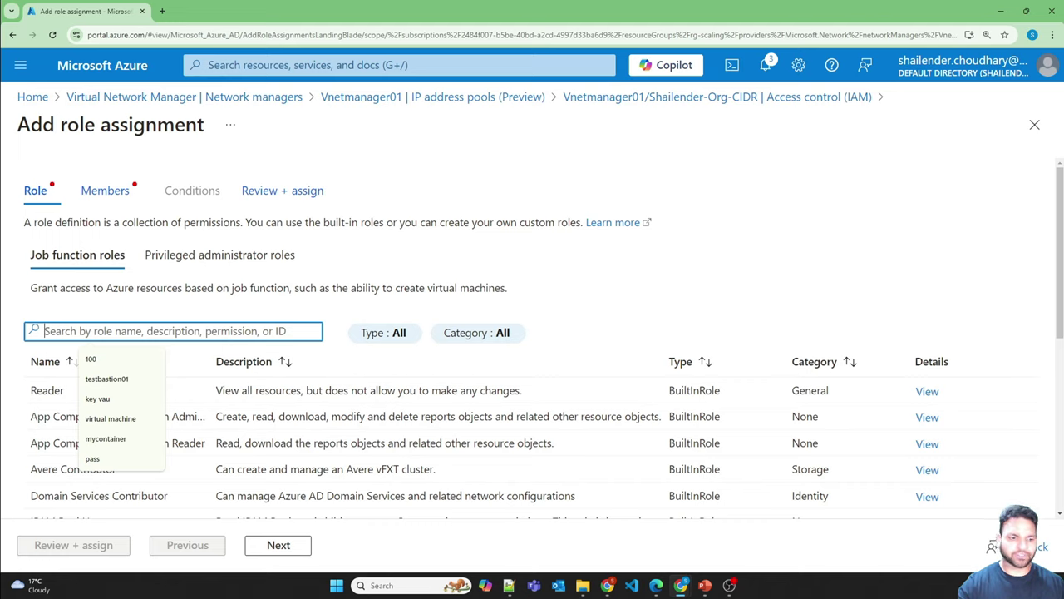
{"action": "type", "text": "ipam"}
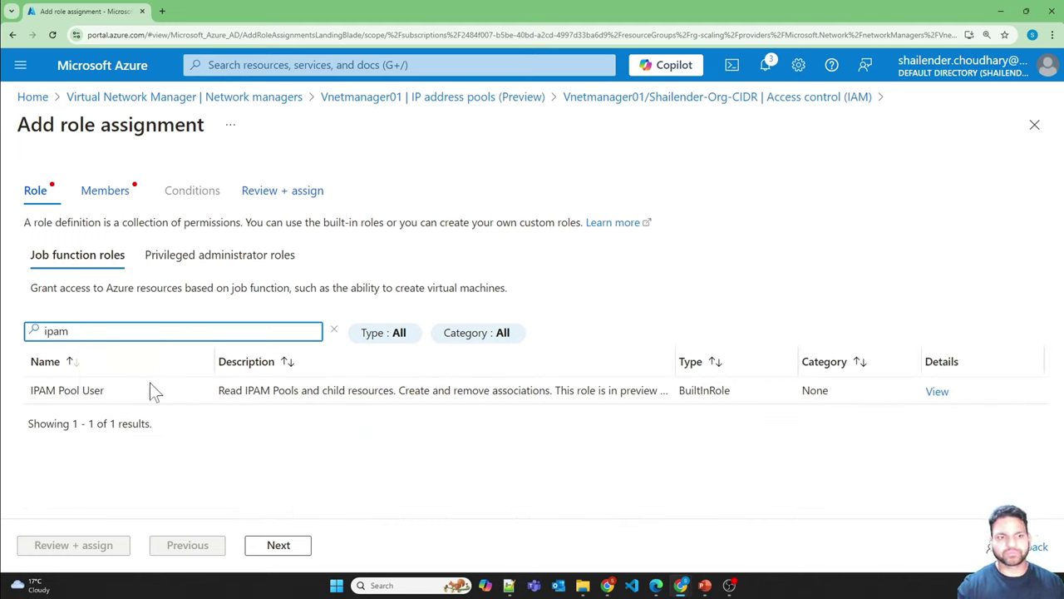
{"action": "type", "text": " pool"}
{"action": "left_click", "coordinate": [145, 390]}
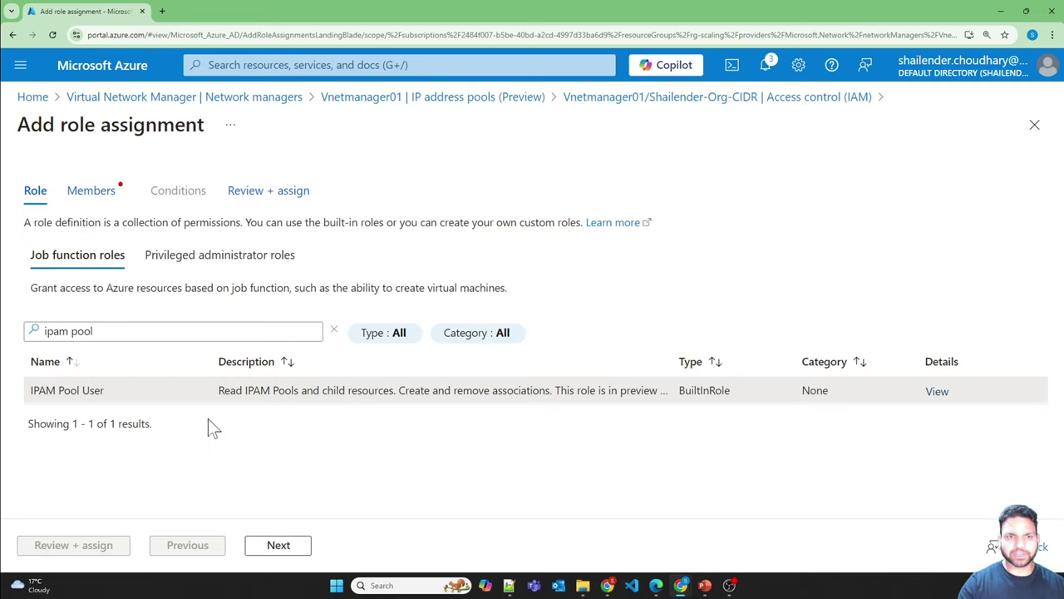
Step: Start a role assignment in the Visual Studio Enterprise Subscription's access control and select the Reader role
{"action": "left_click", "coordinate": [292, 65]}
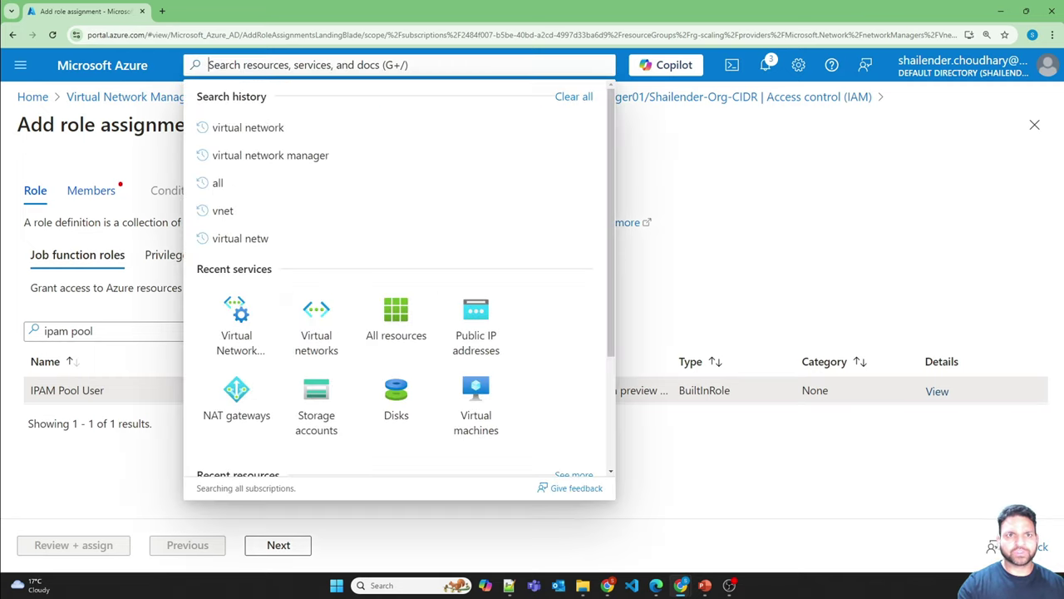
{"action": "type", "text": "subsc"}
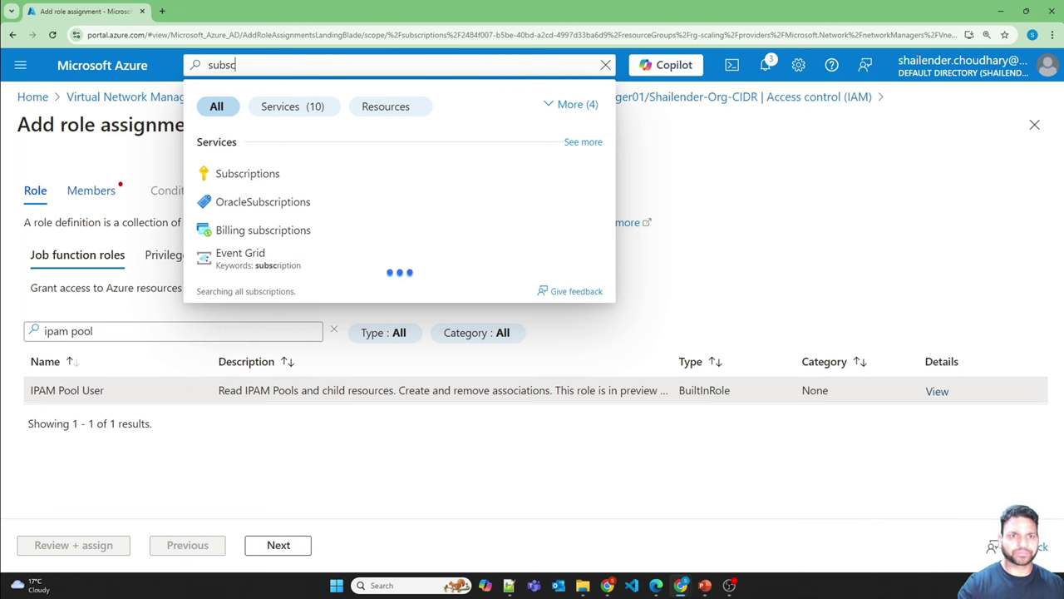
{"action": "left_click", "coordinate": [266, 174]}
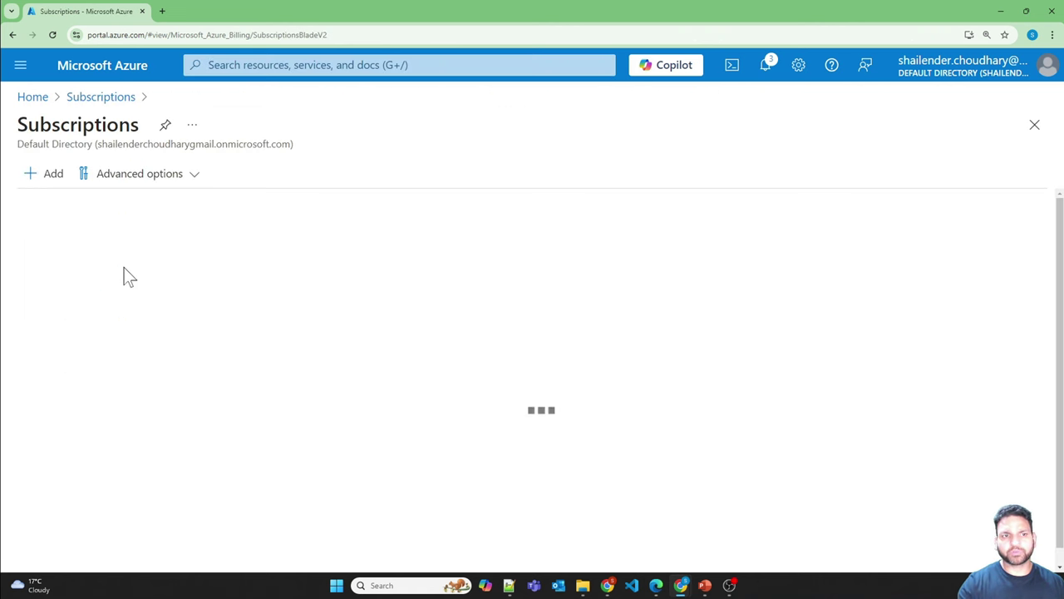
{"action": "left_click", "coordinate": [106, 311]}
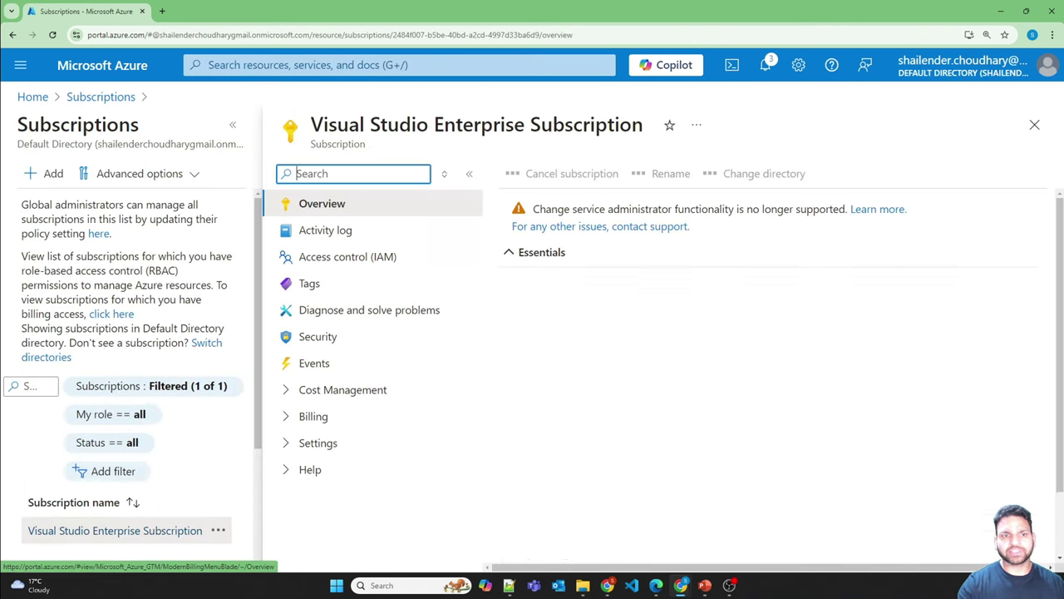
{"action": "left_click", "coordinate": [348, 259]}
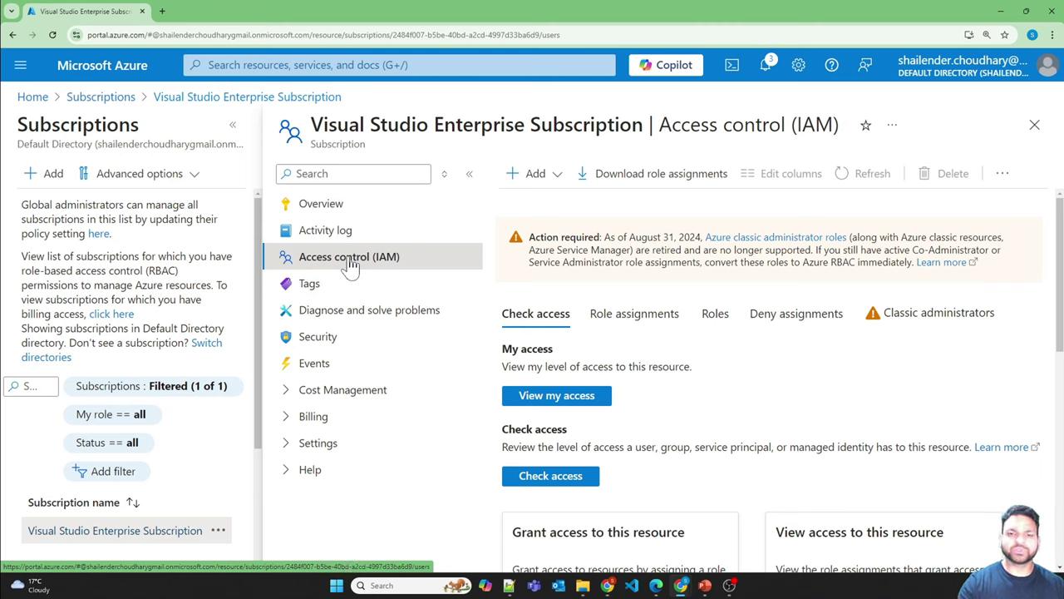
{"action": "left_click", "coordinate": [532, 174]}
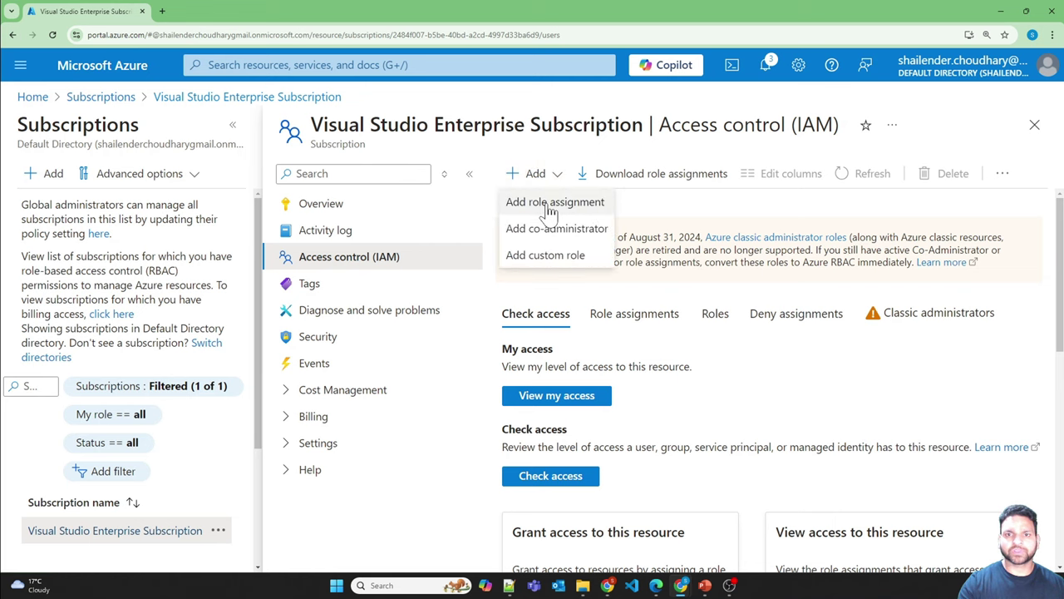
{"action": "left_click", "coordinate": [549, 208]}
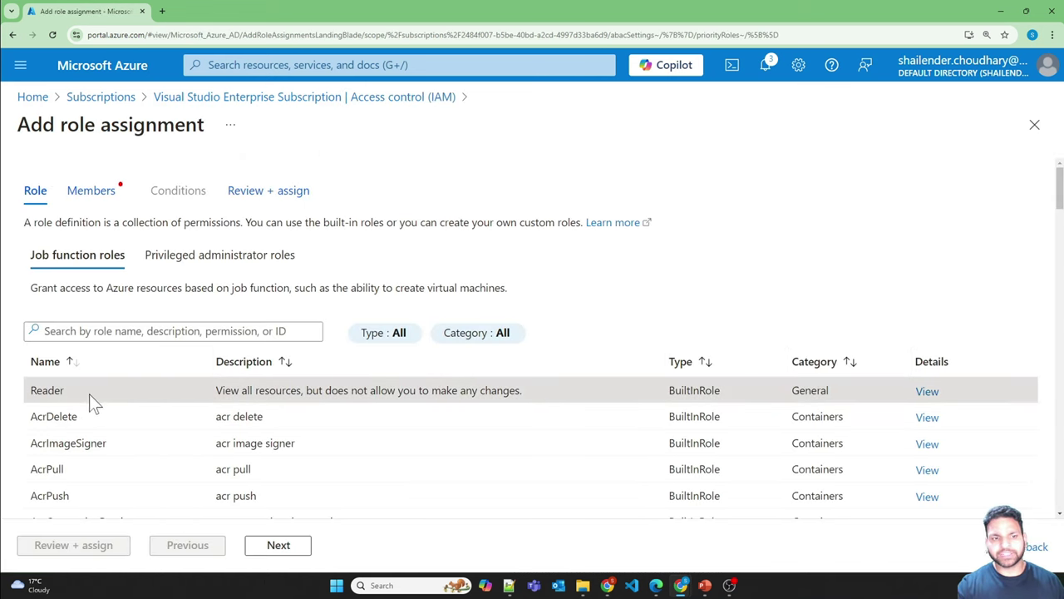
{"action": "left_click", "coordinate": [117, 396]}
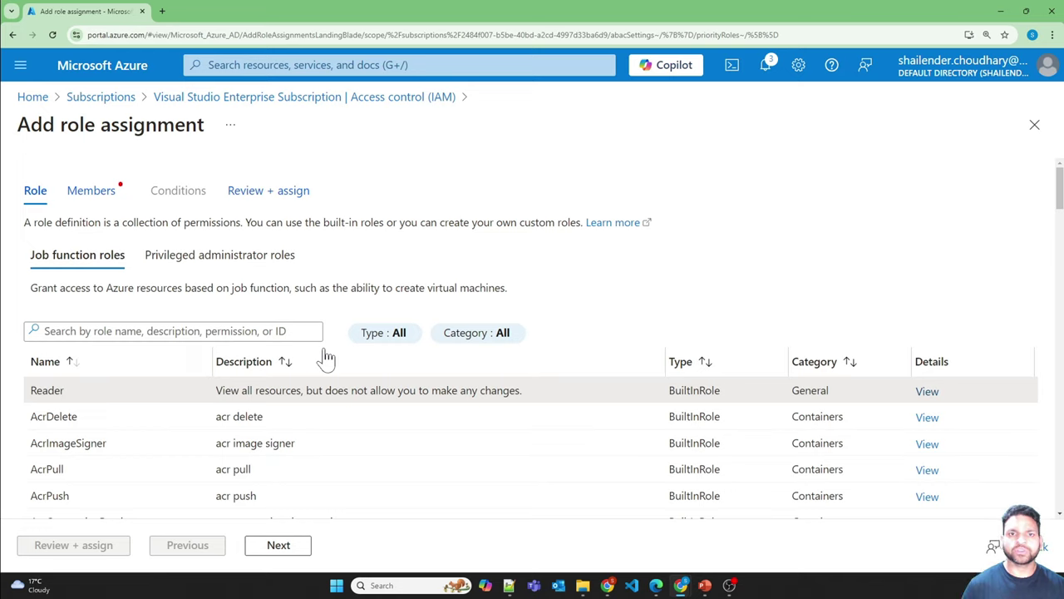